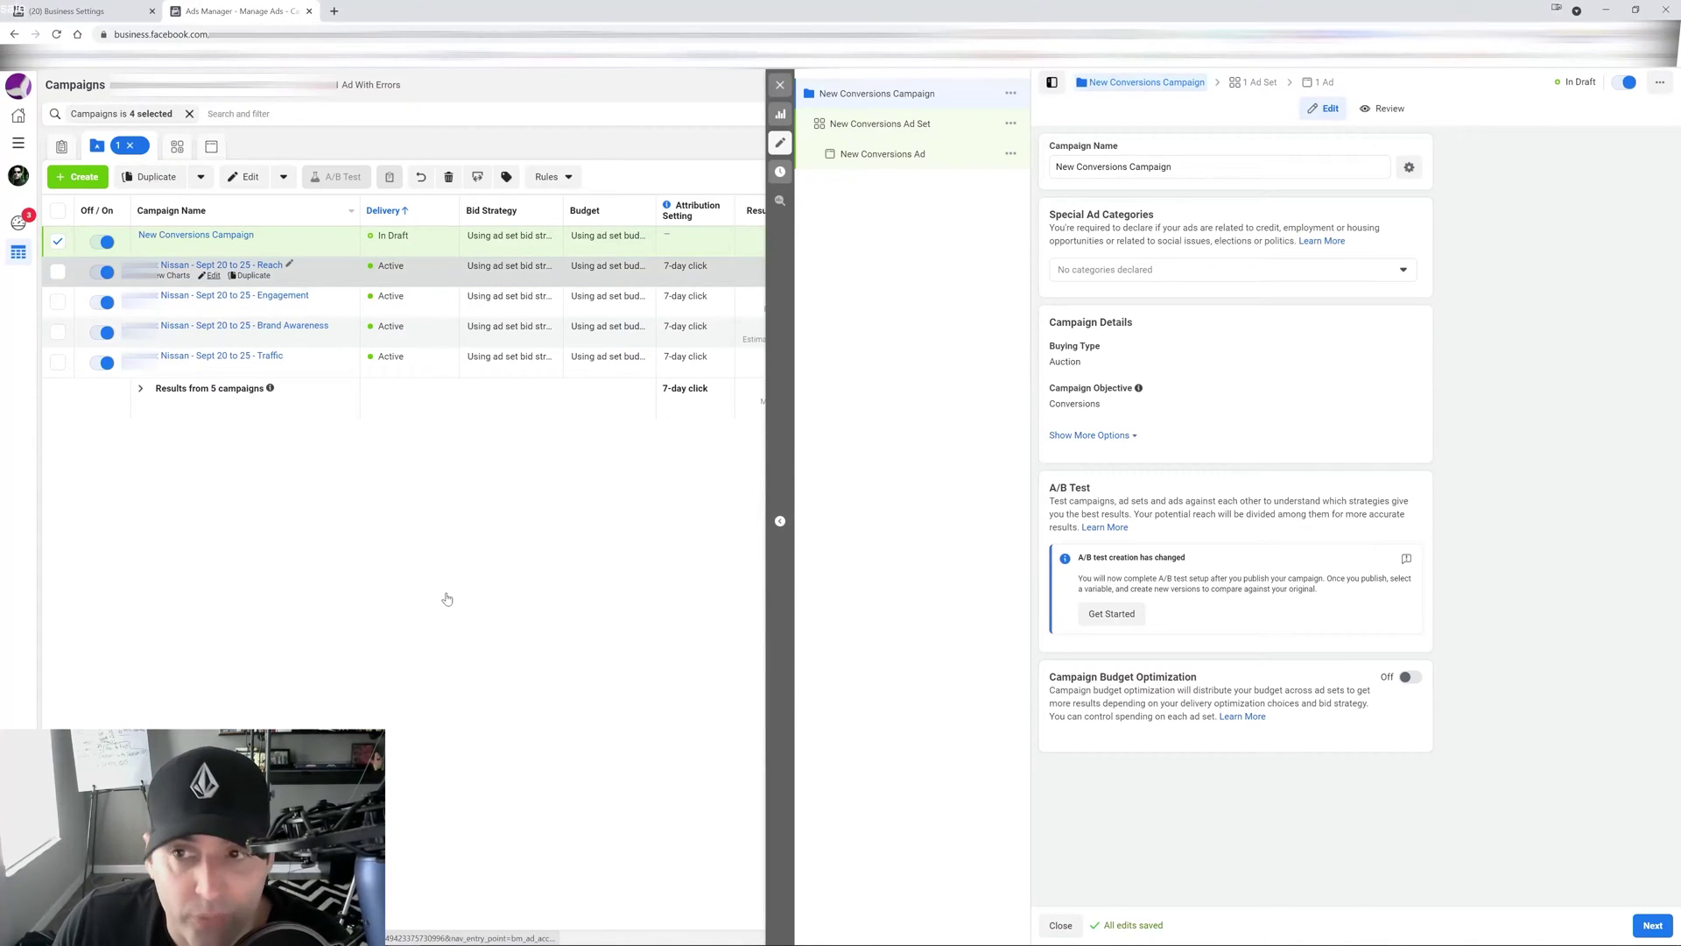
# Open the Reach campaign's ad sets and edit the first 15-mile Open - Manual ad set.
pyautogui.click(211, 276)
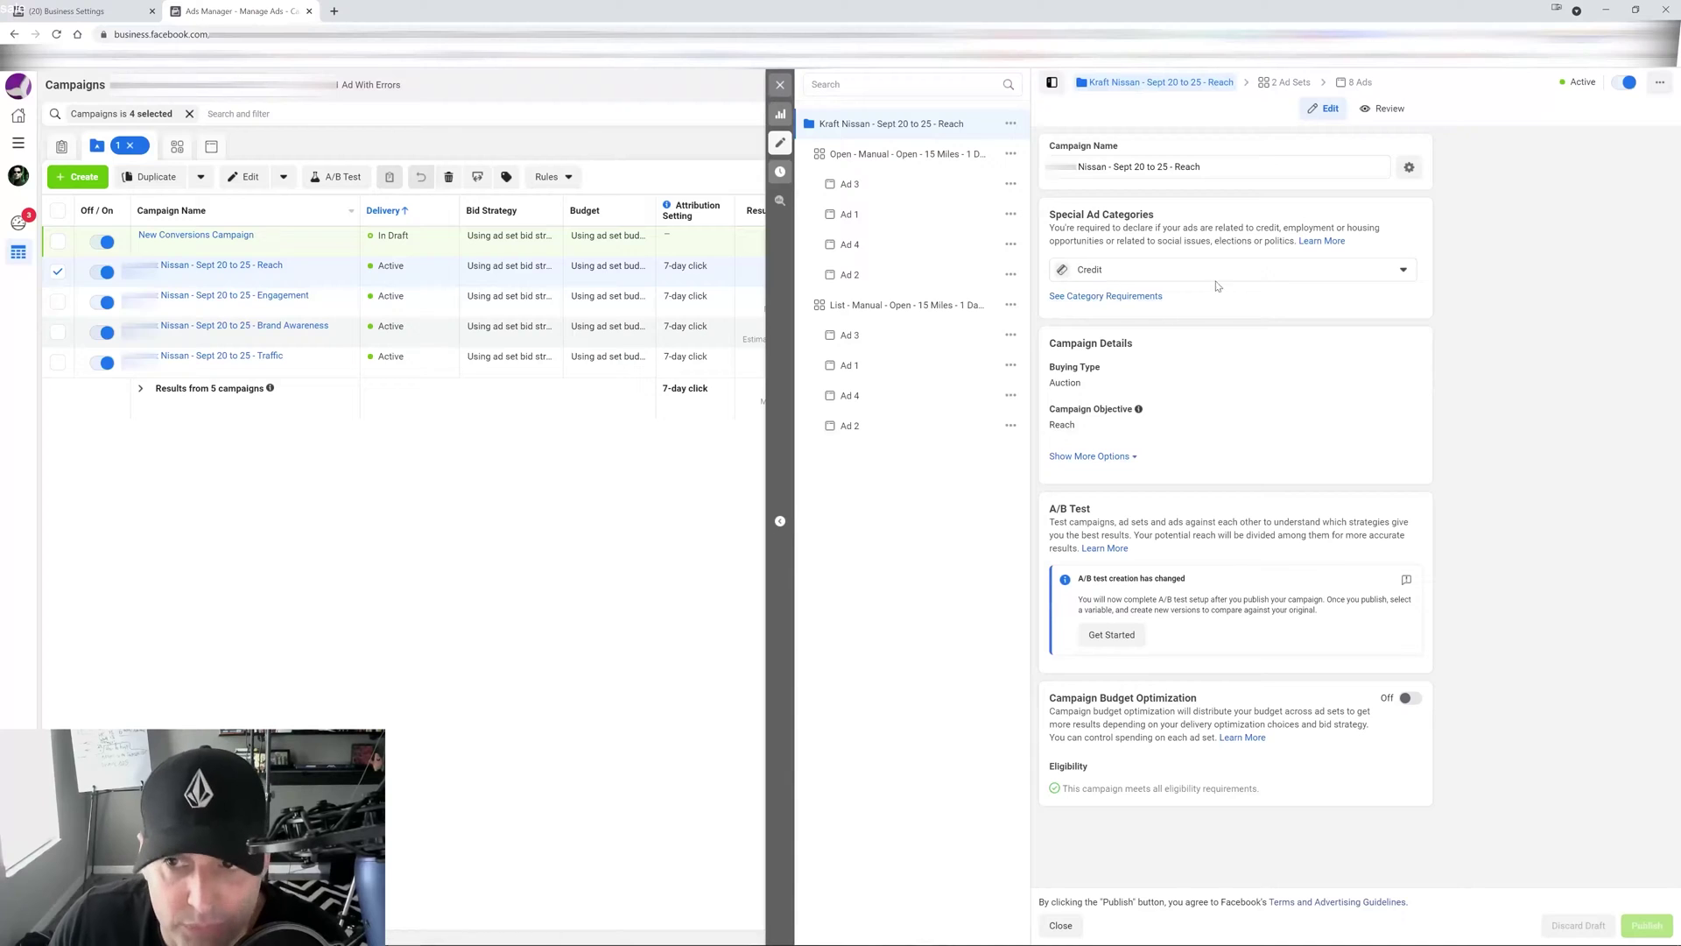
pyautogui.click(206, 267)
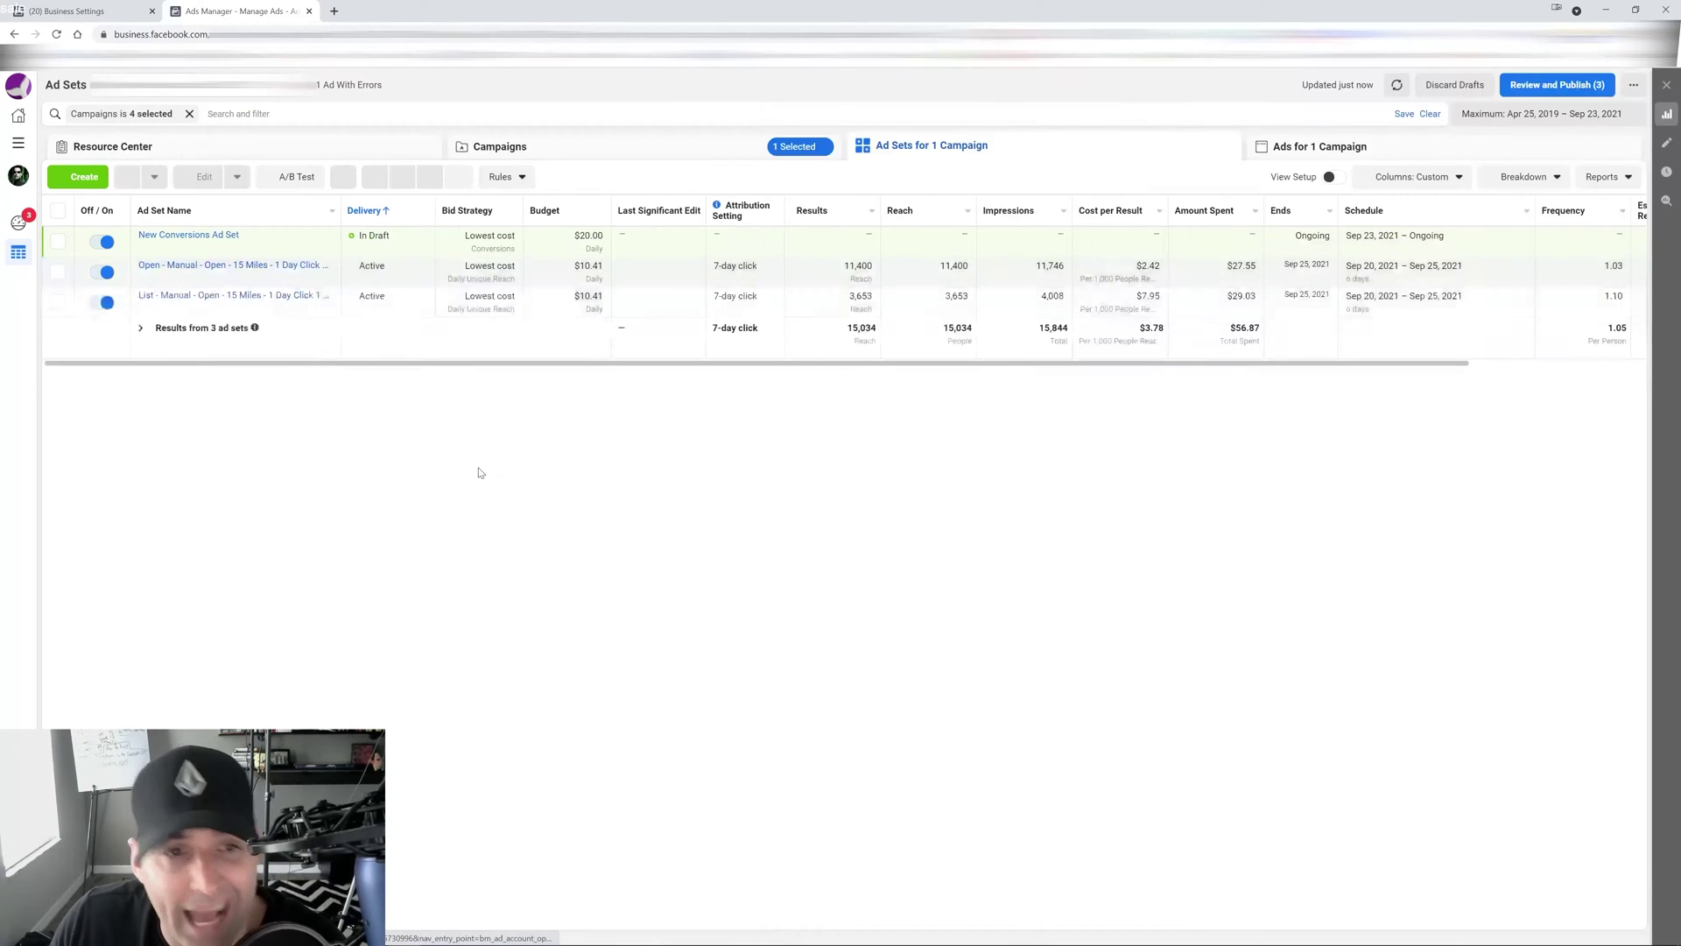
pyautogui.moveTo(171, 279)
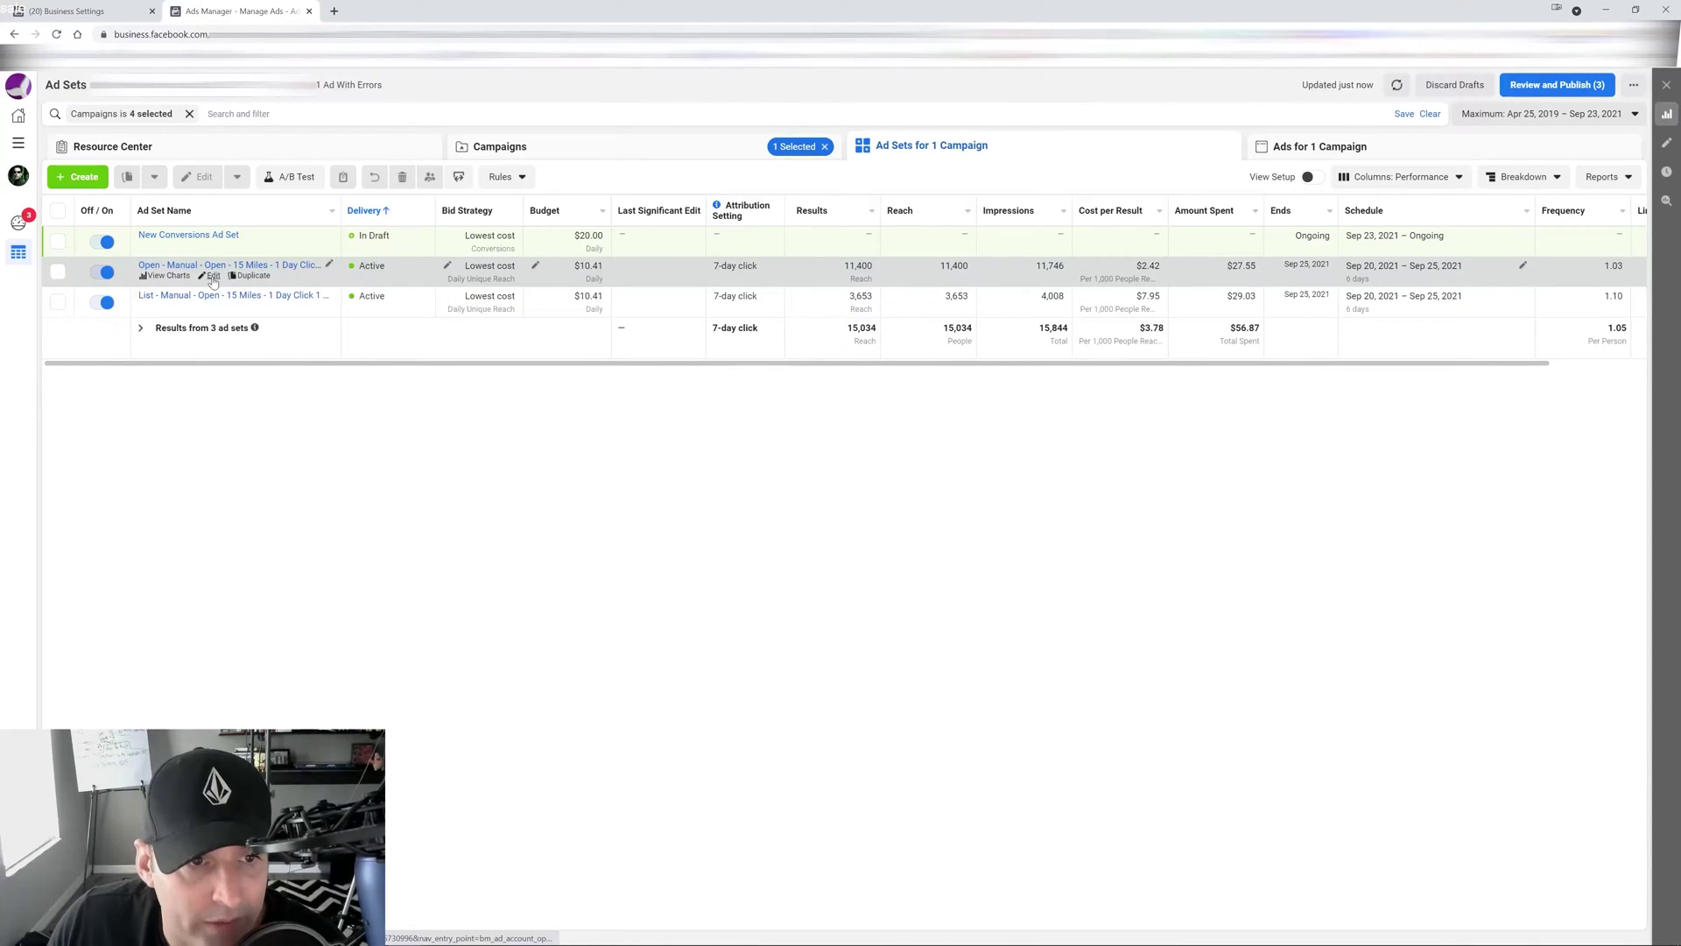
# Review the 15-mile ad set's audience: 15-mile radius, ages 18–65+, manual placements.
pyautogui.scroll(-2, 1299, 331)
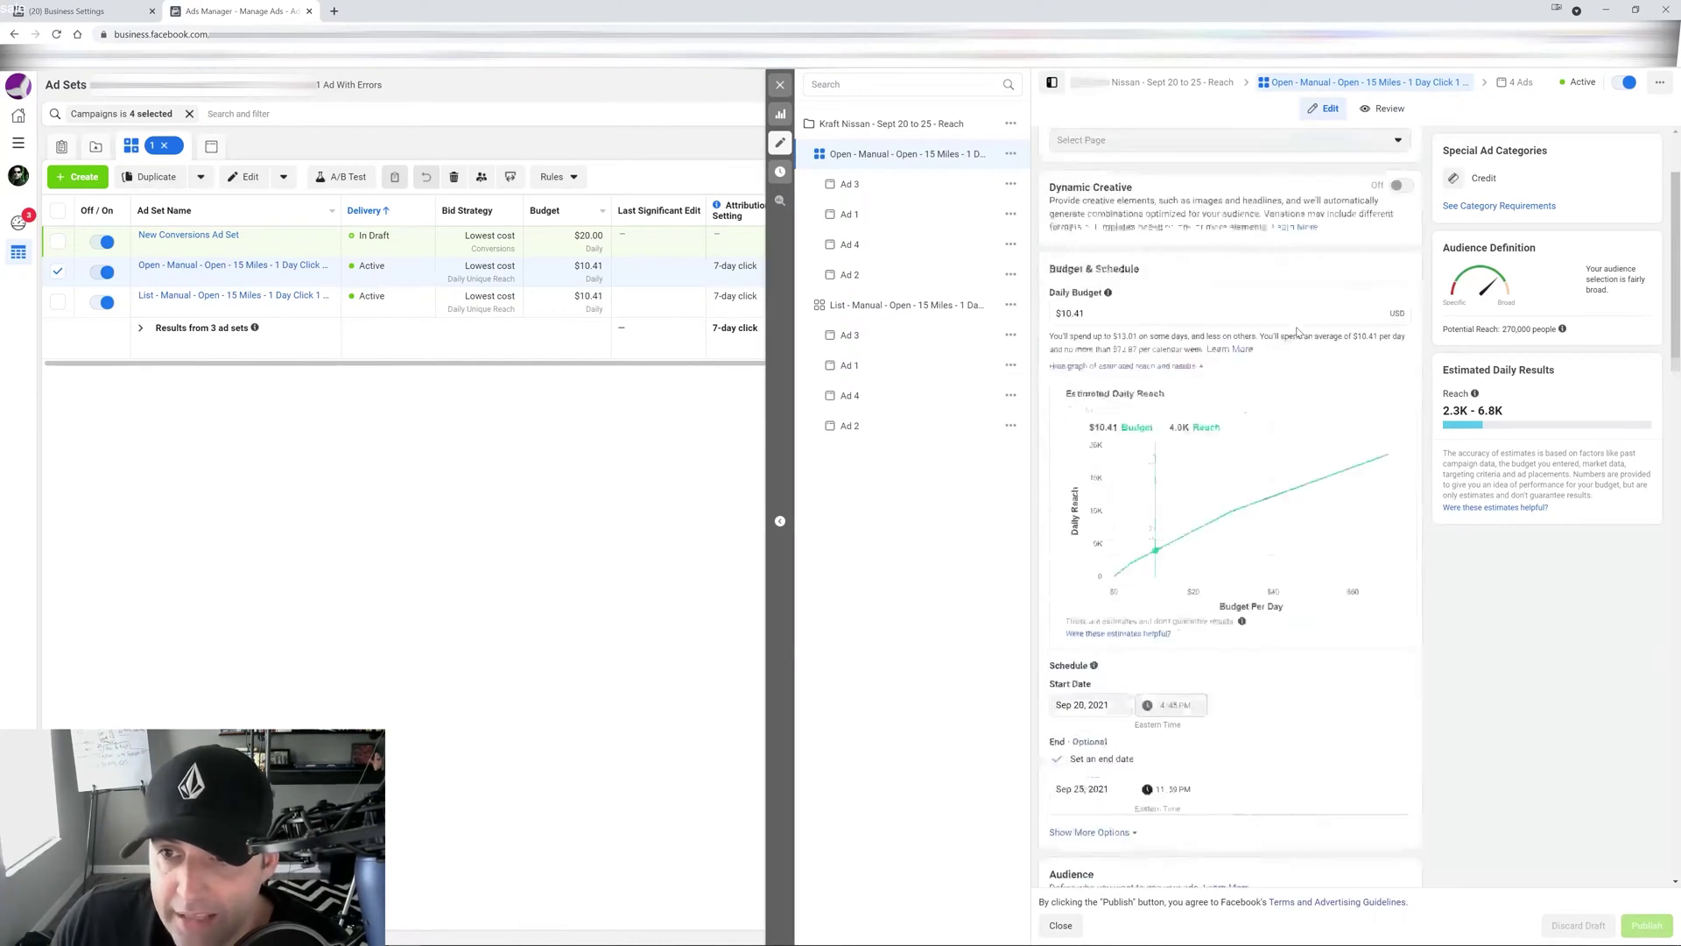
pyautogui.scroll(-5, 1298, 331)
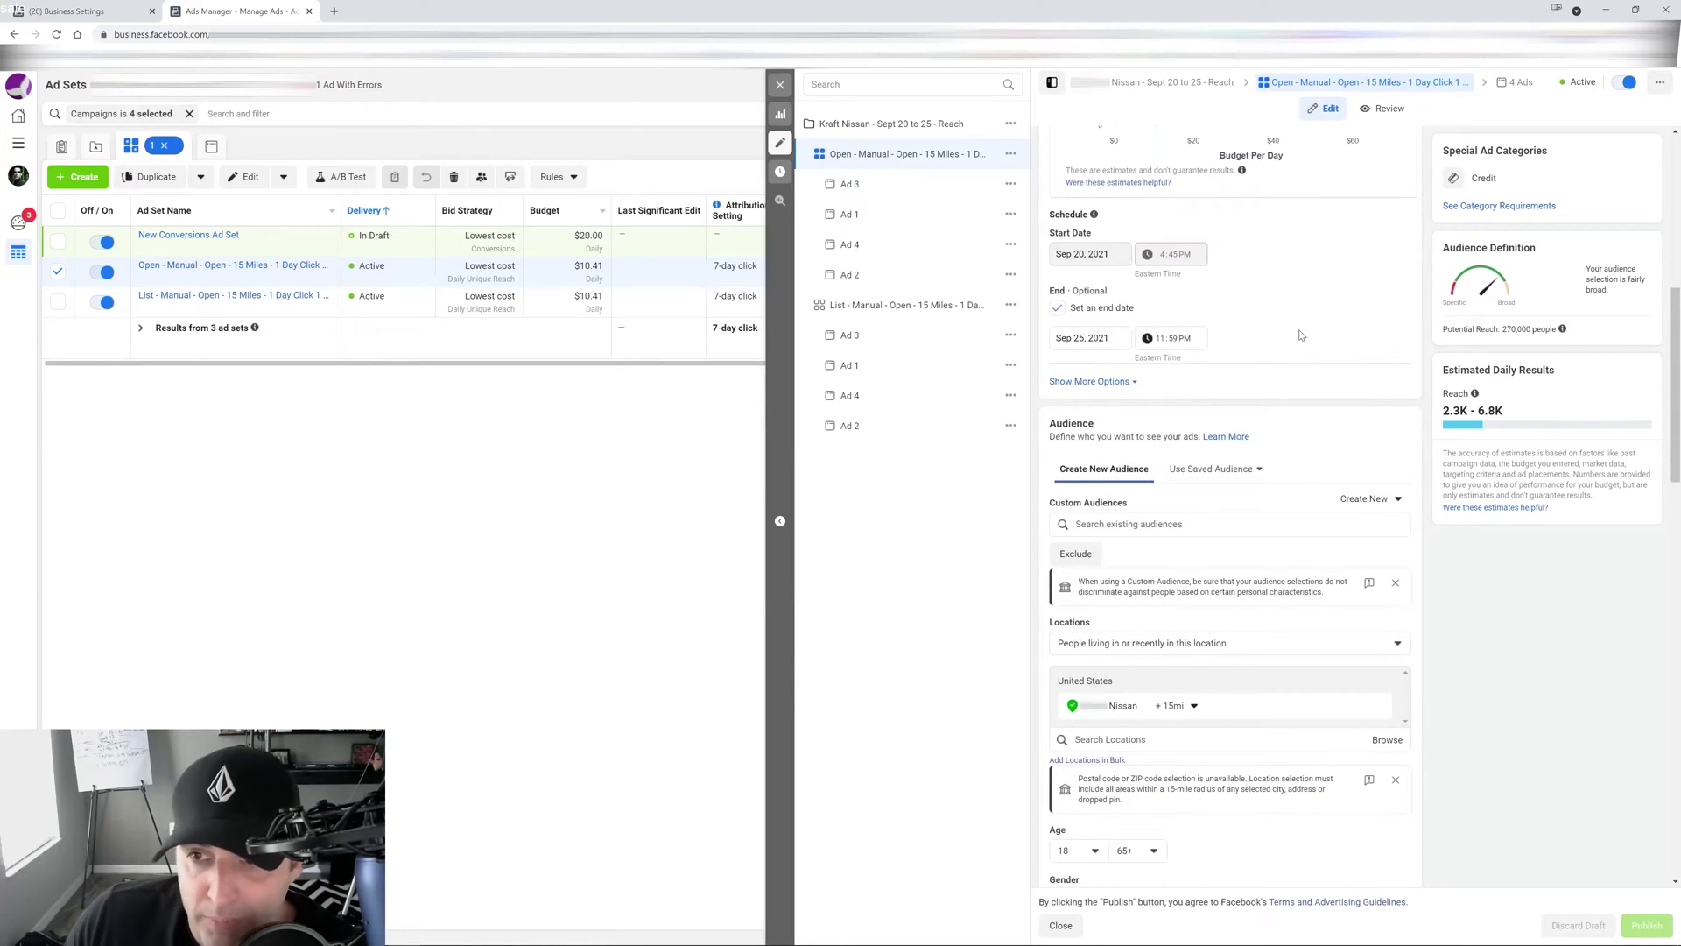
pyautogui.scroll(-3, 1301, 336)
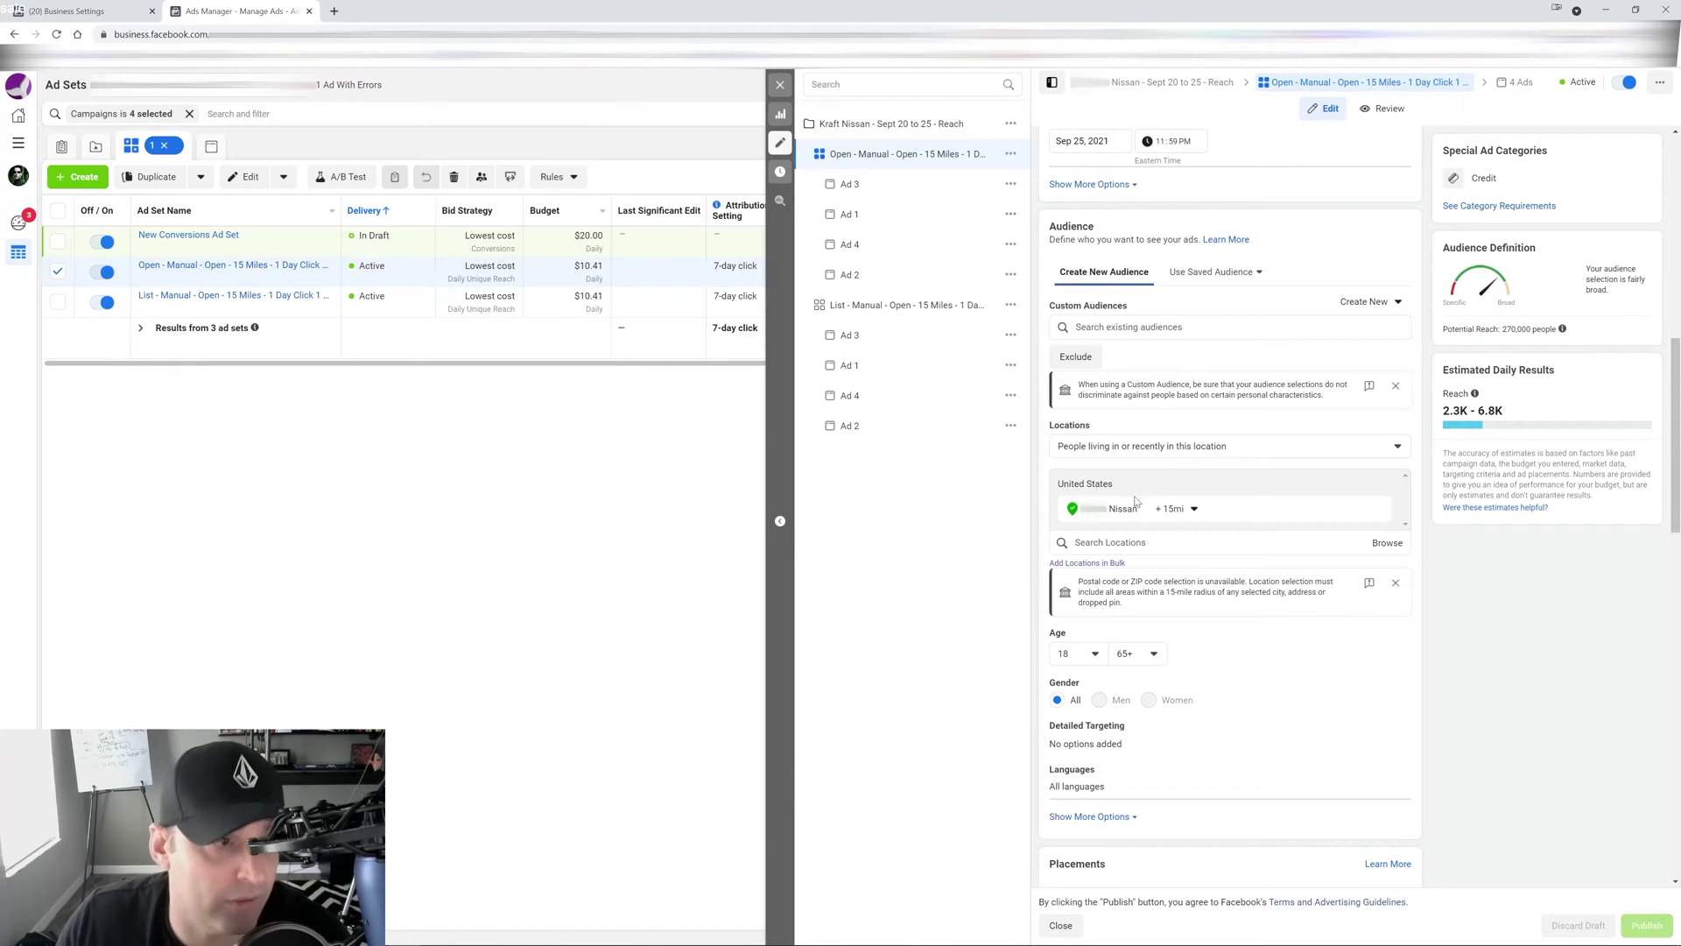
pyautogui.scroll(-3, 1139, 482)
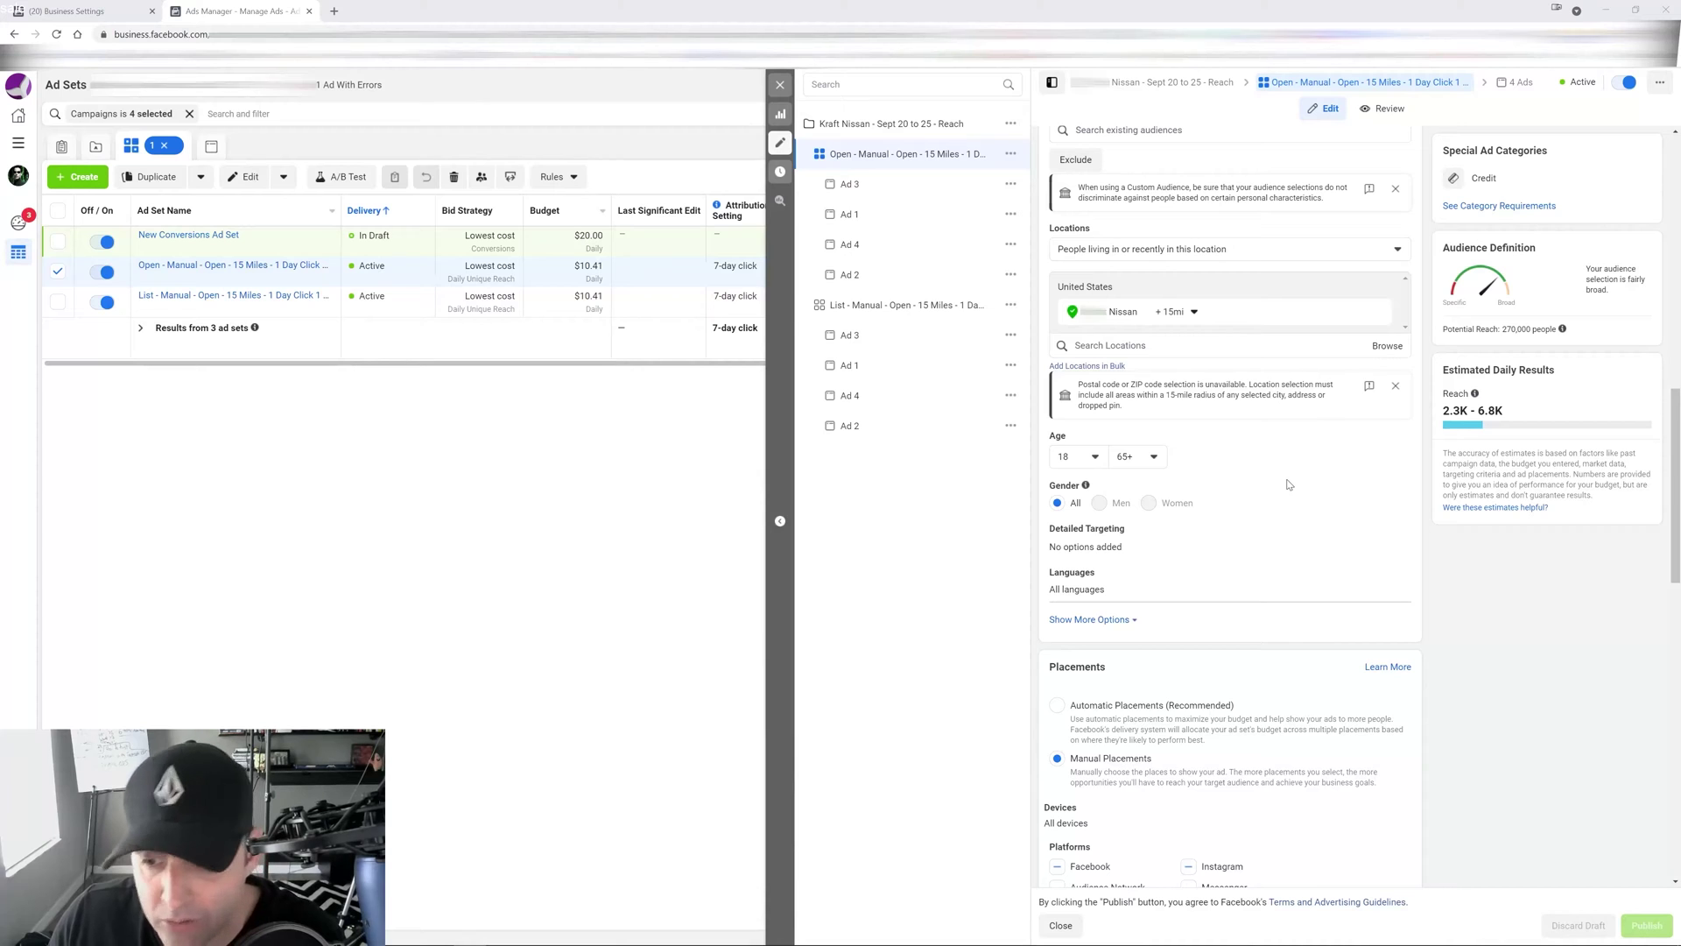
pyautogui.scroll(-7, 1298, 492)
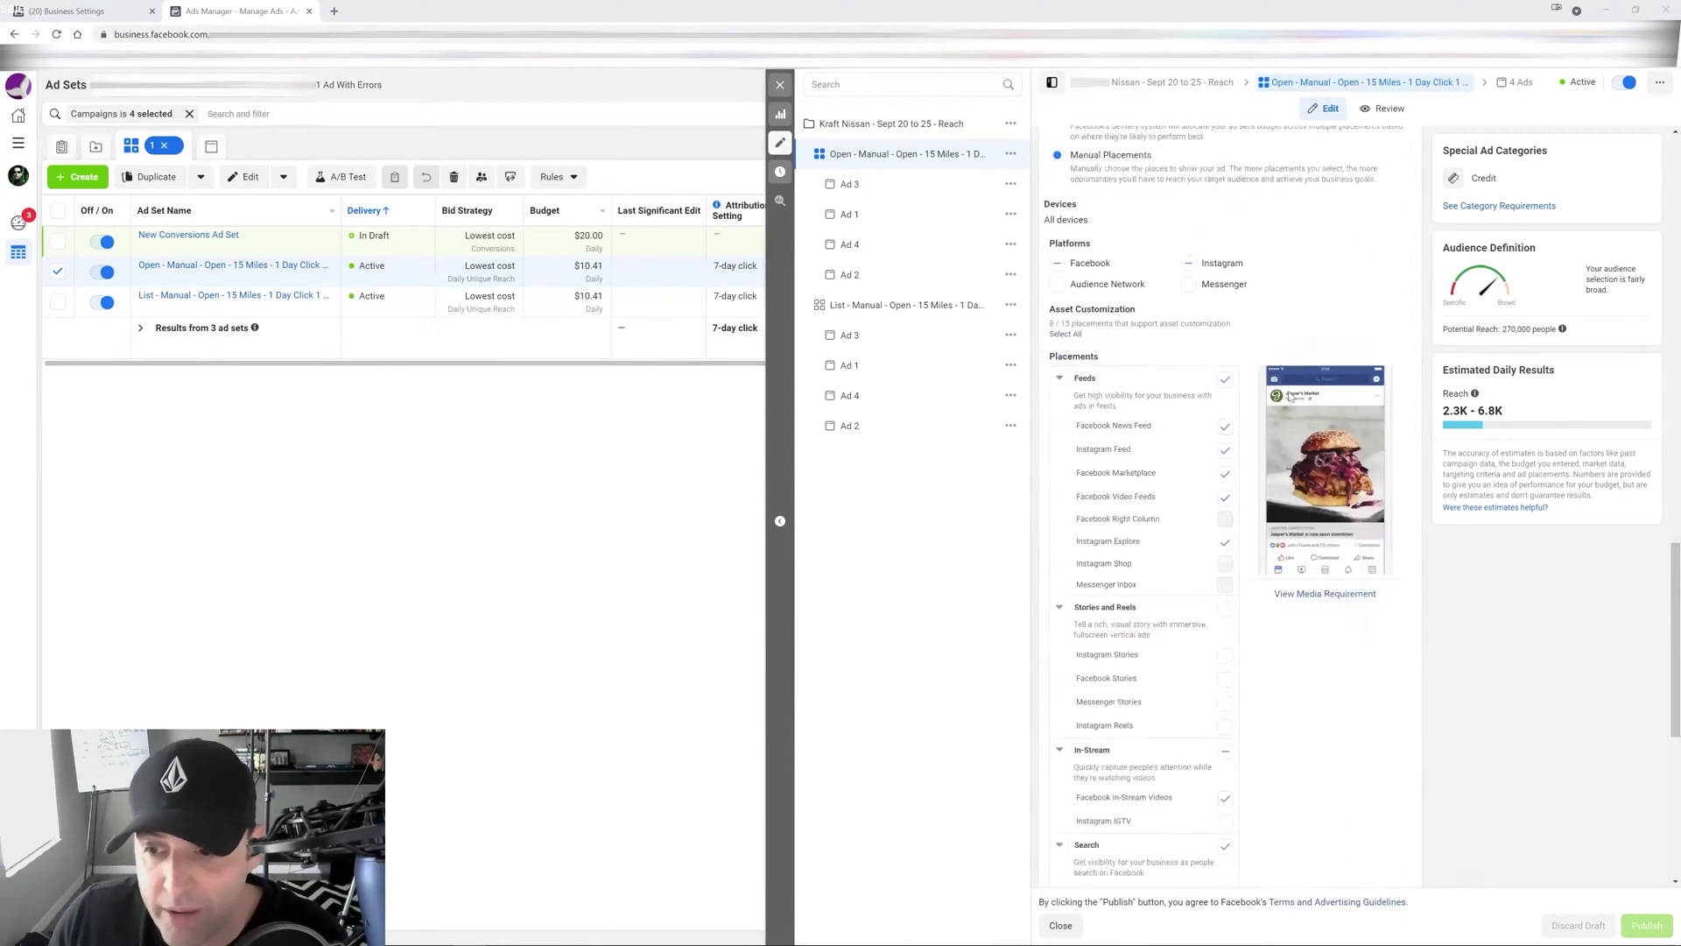
pyautogui.scroll(10, 1364, 699)
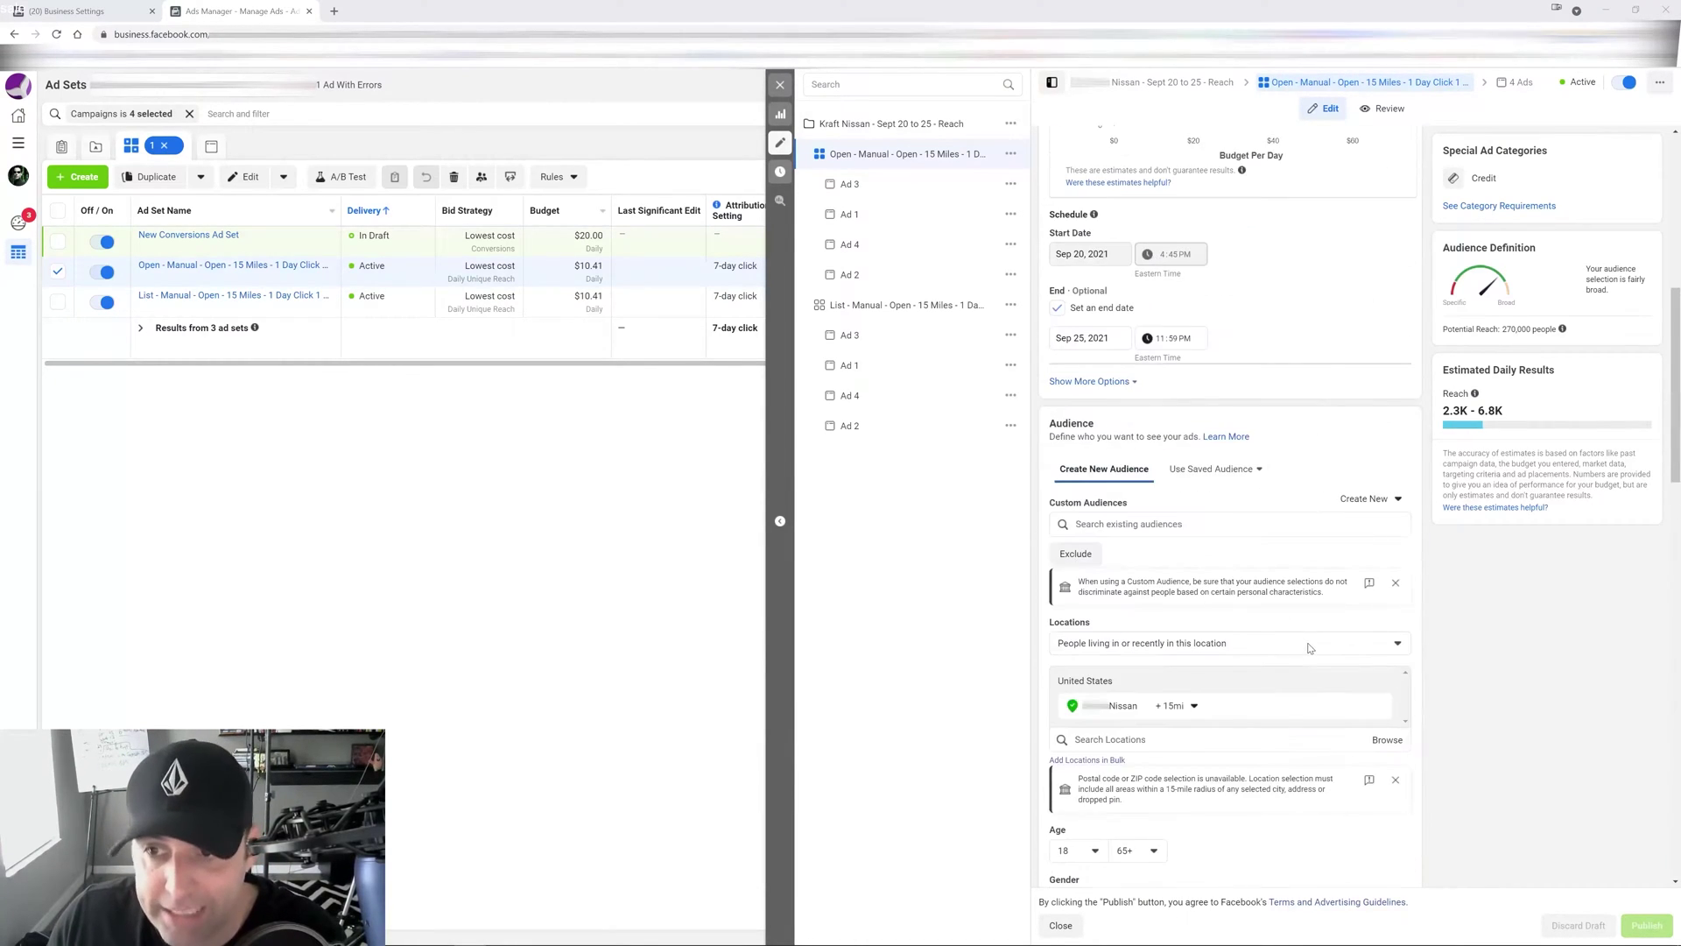
pyautogui.scroll(1, 1306, 639)
pyautogui.scroll(-3, 1296, 637)
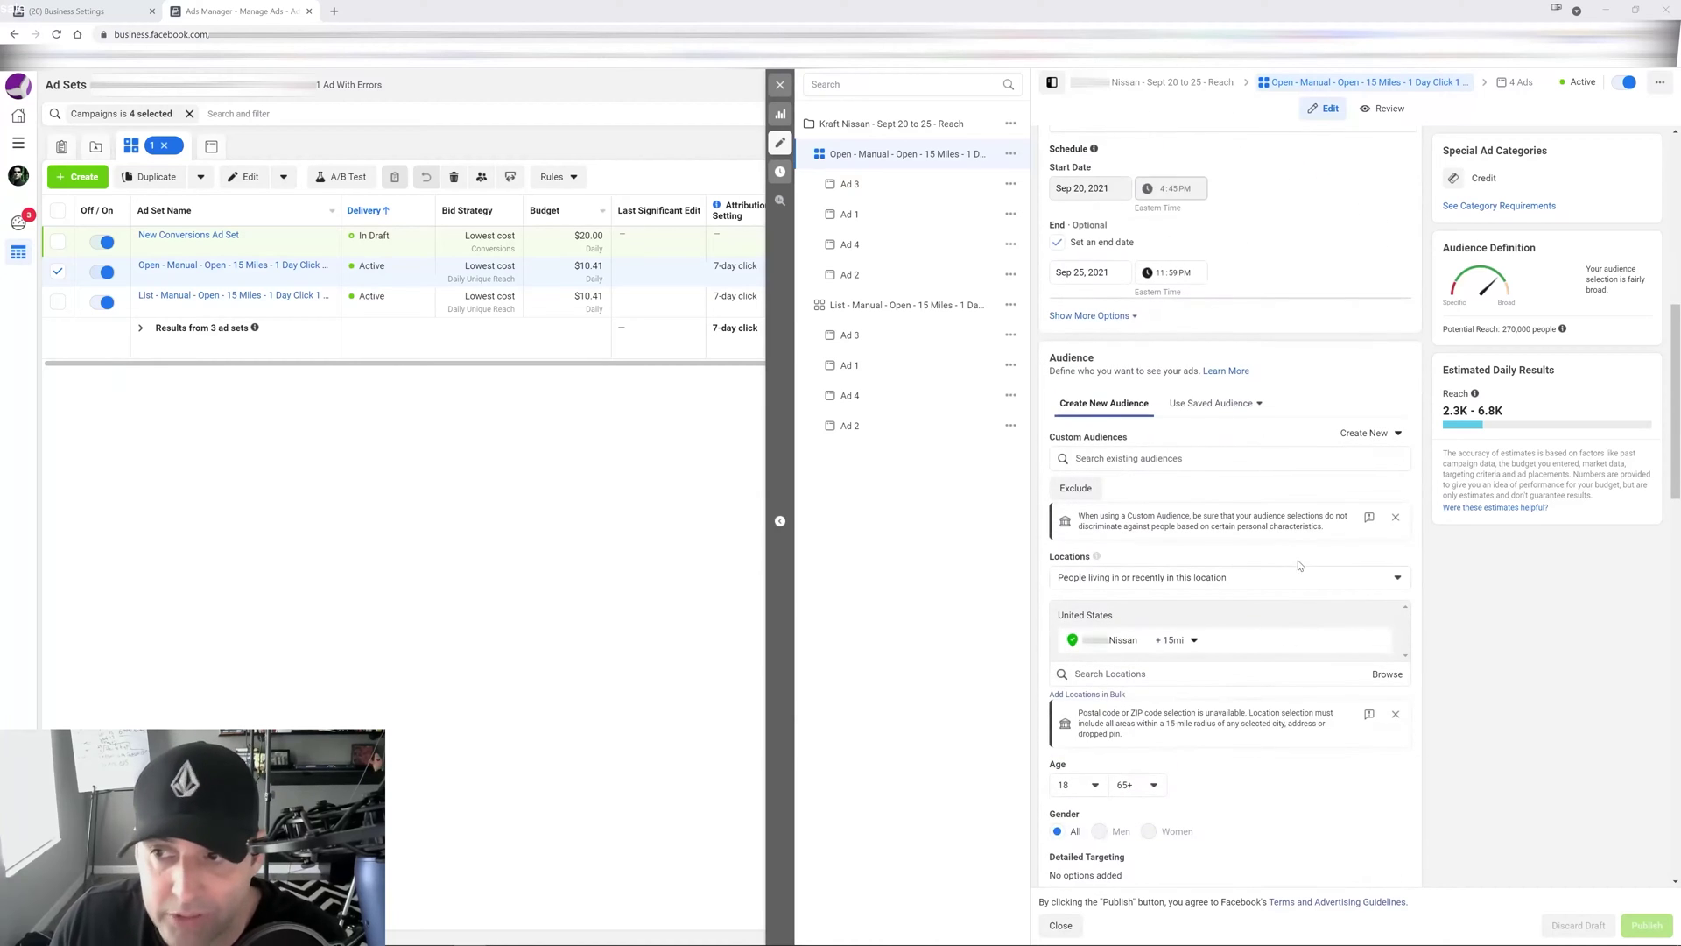
pyautogui.scroll(-2, 1296, 550)
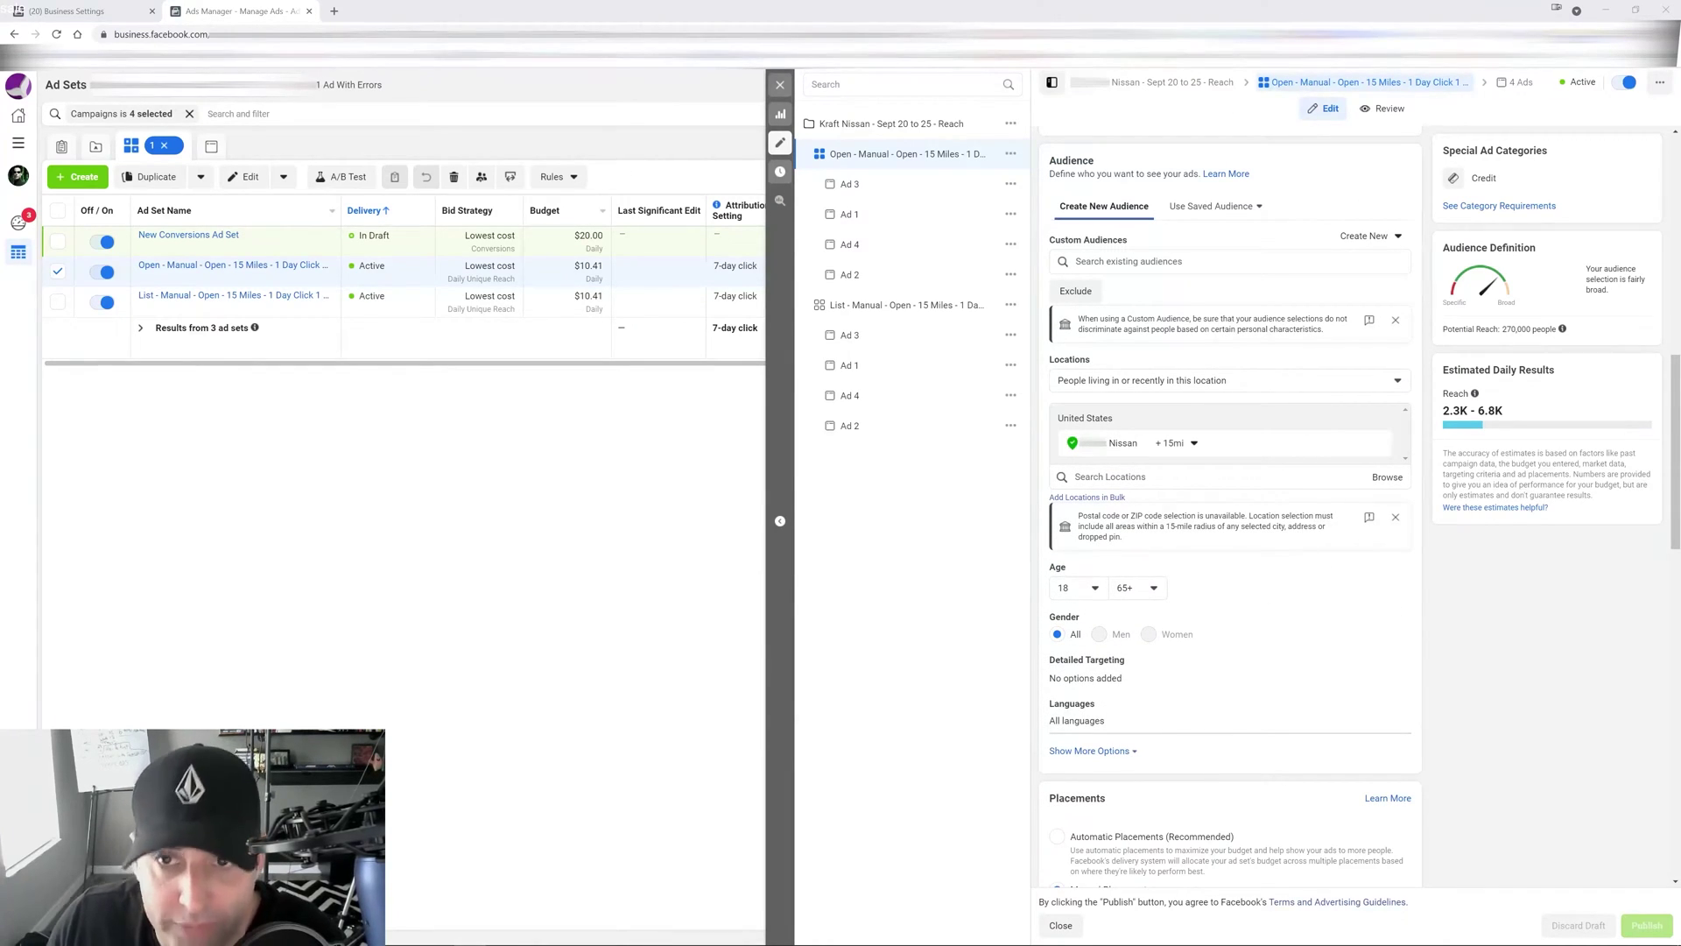
pyautogui.scroll(-1, 1272, 469)
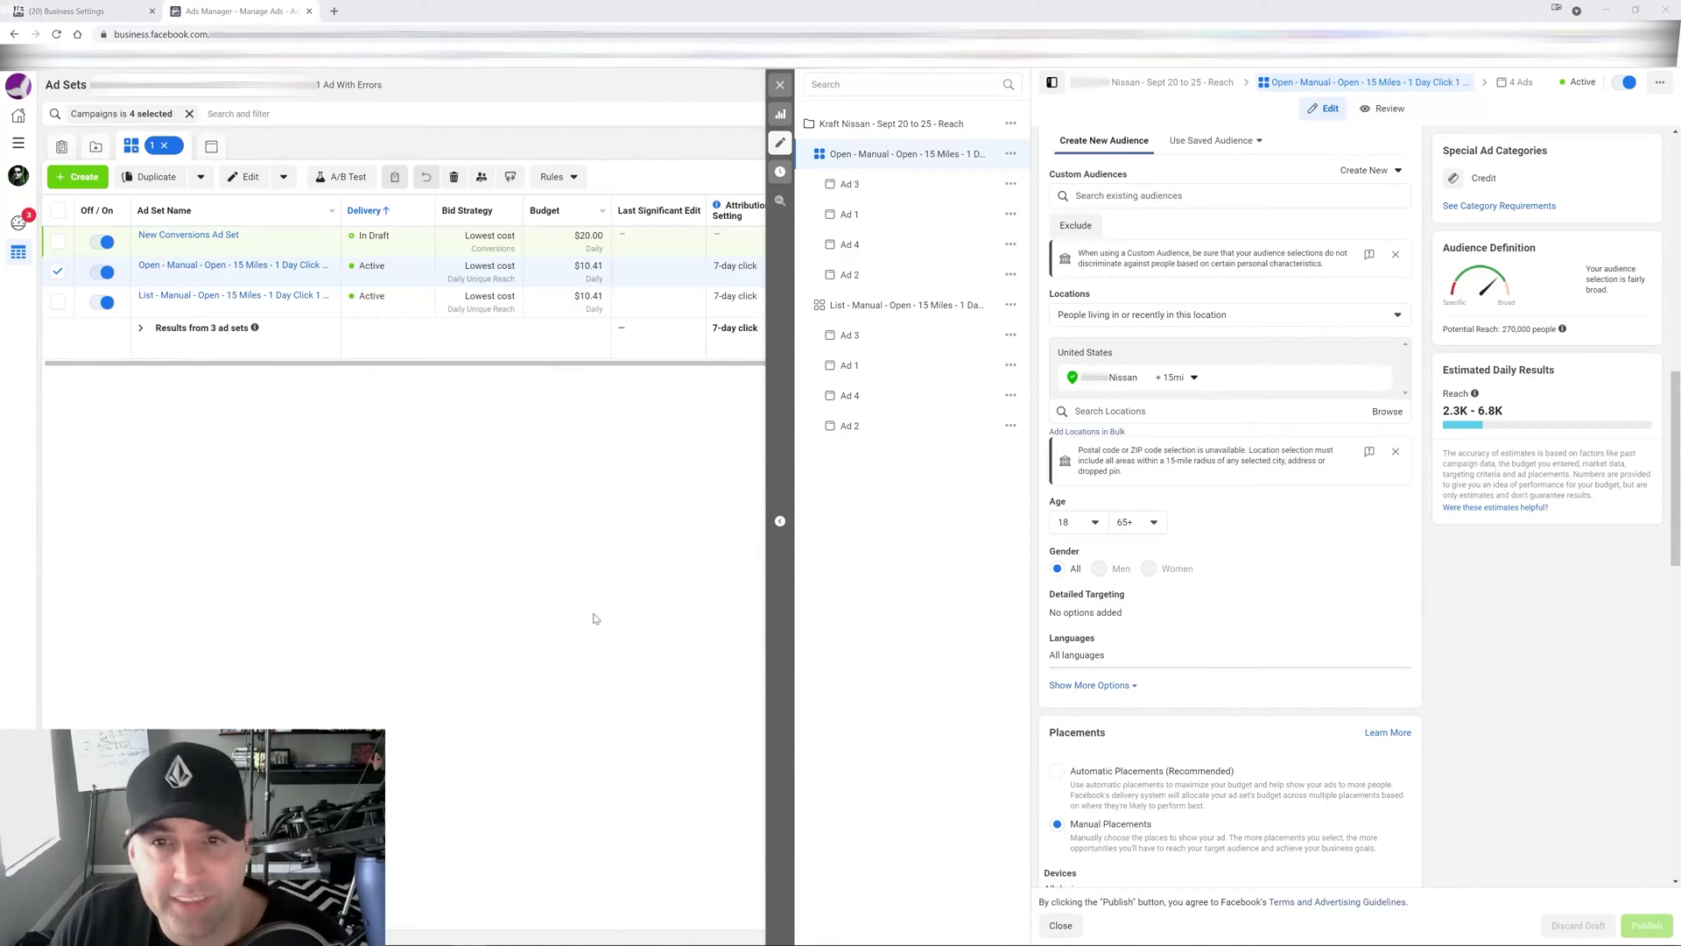
# Close the ad set editor, deselect Reach, and edit the New Conversions Campaign from the campaigns list.
pyautogui.click(780, 85)
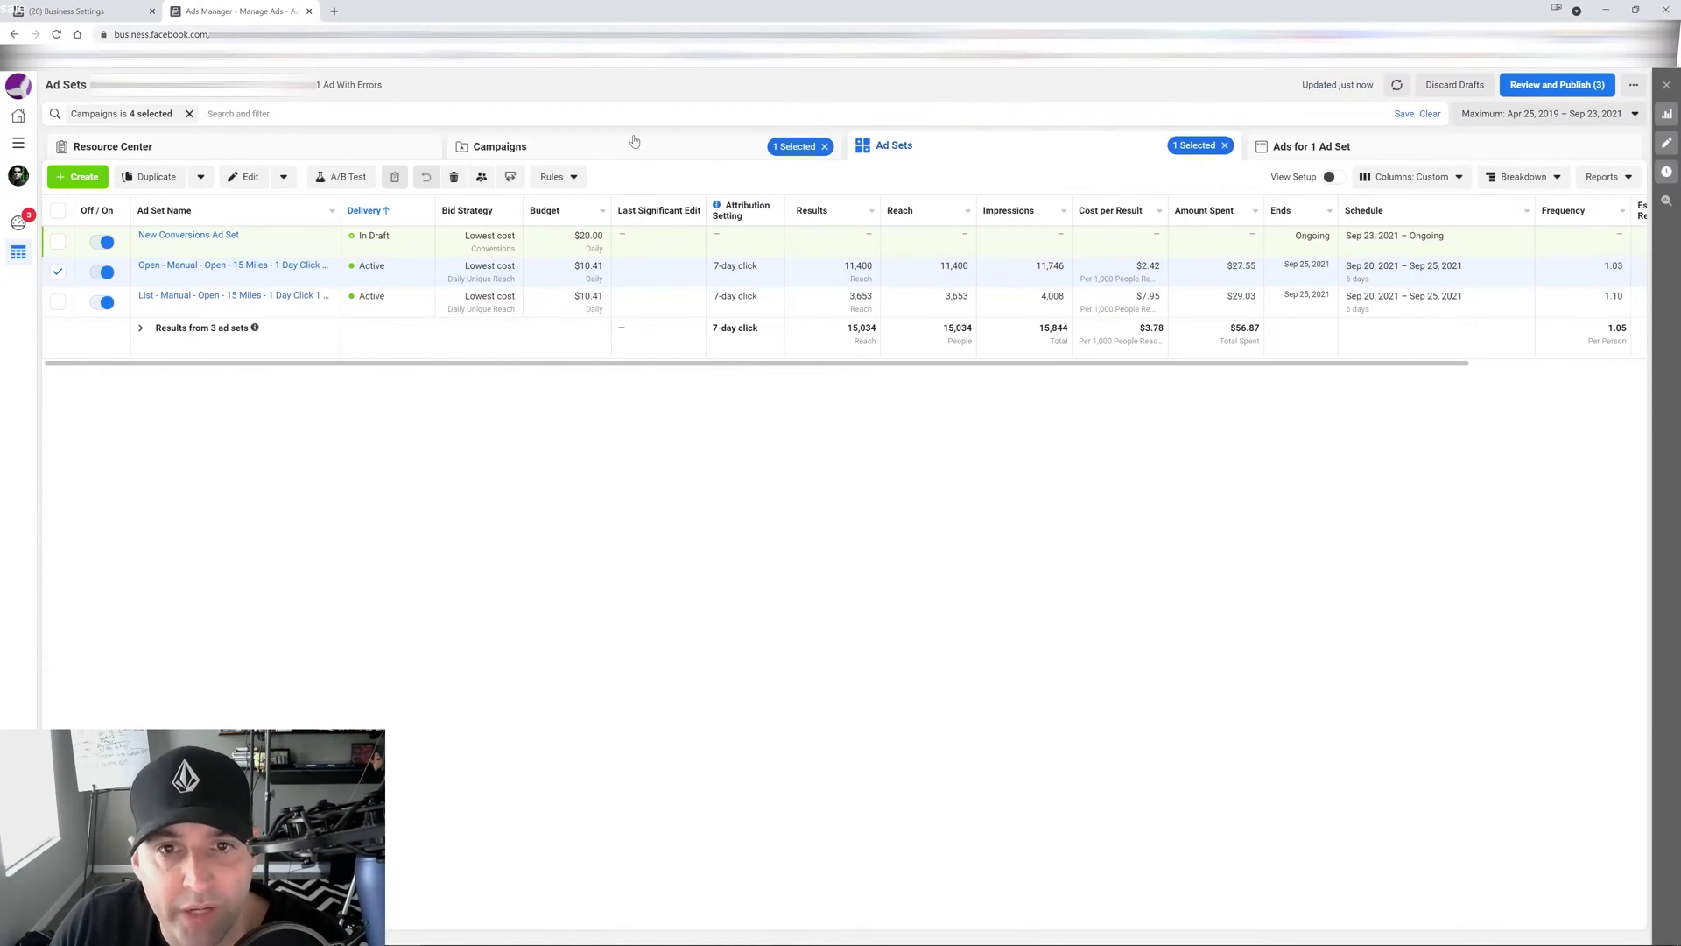
pyautogui.click(549, 151)
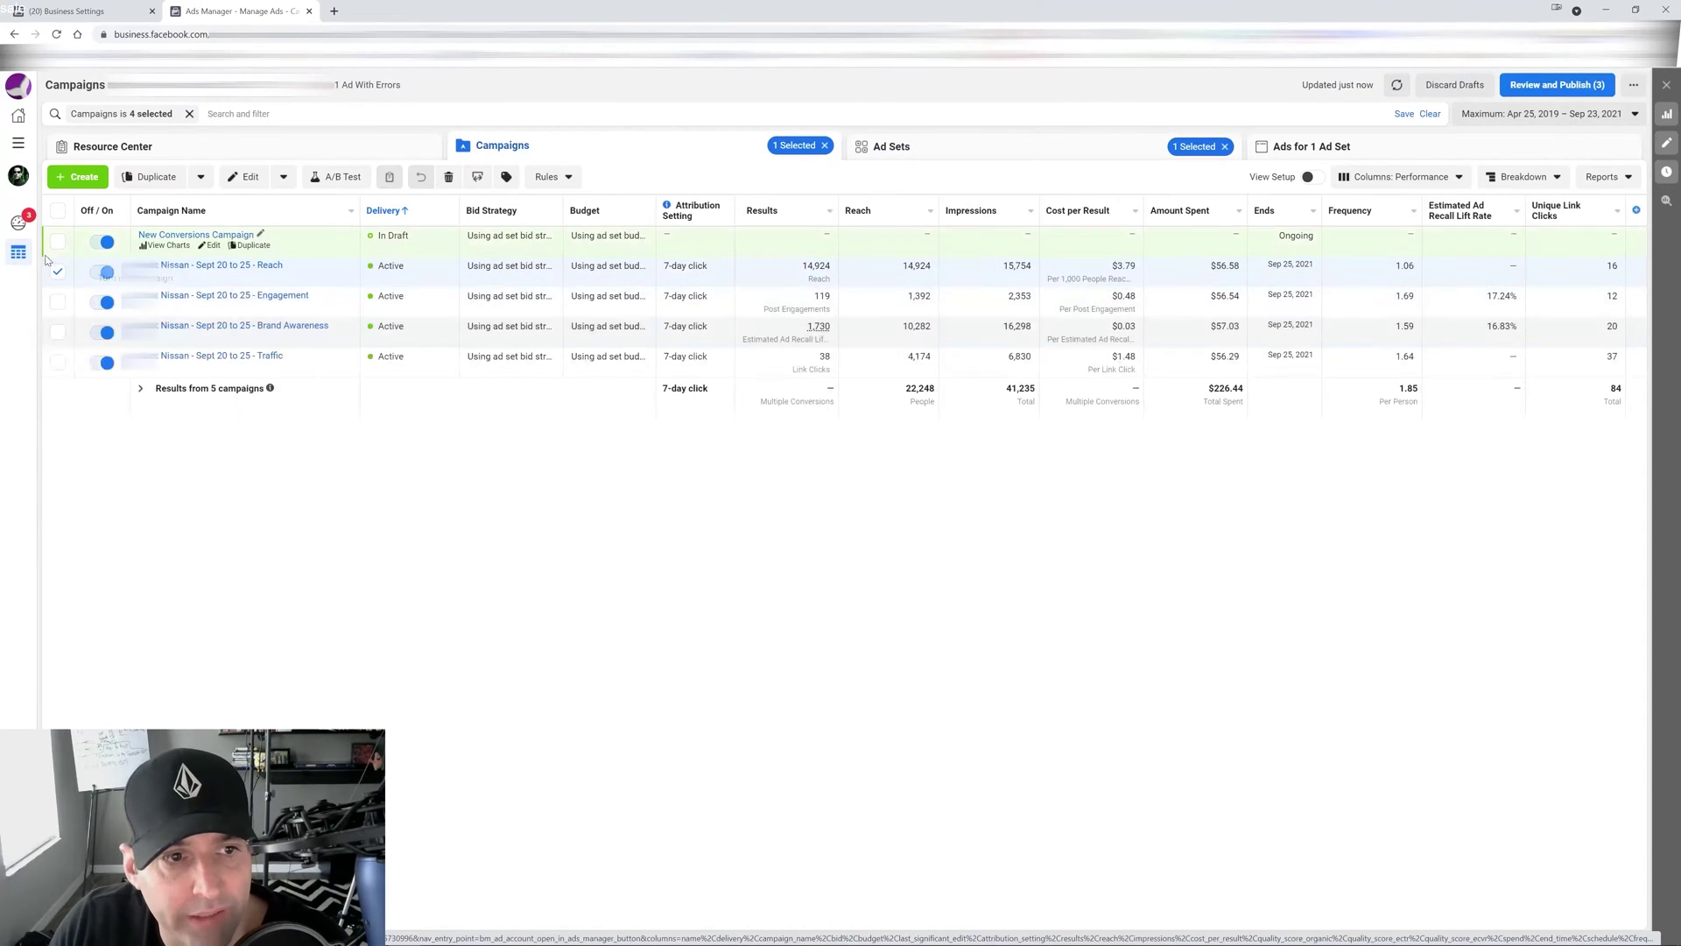
pyautogui.click(56, 275)
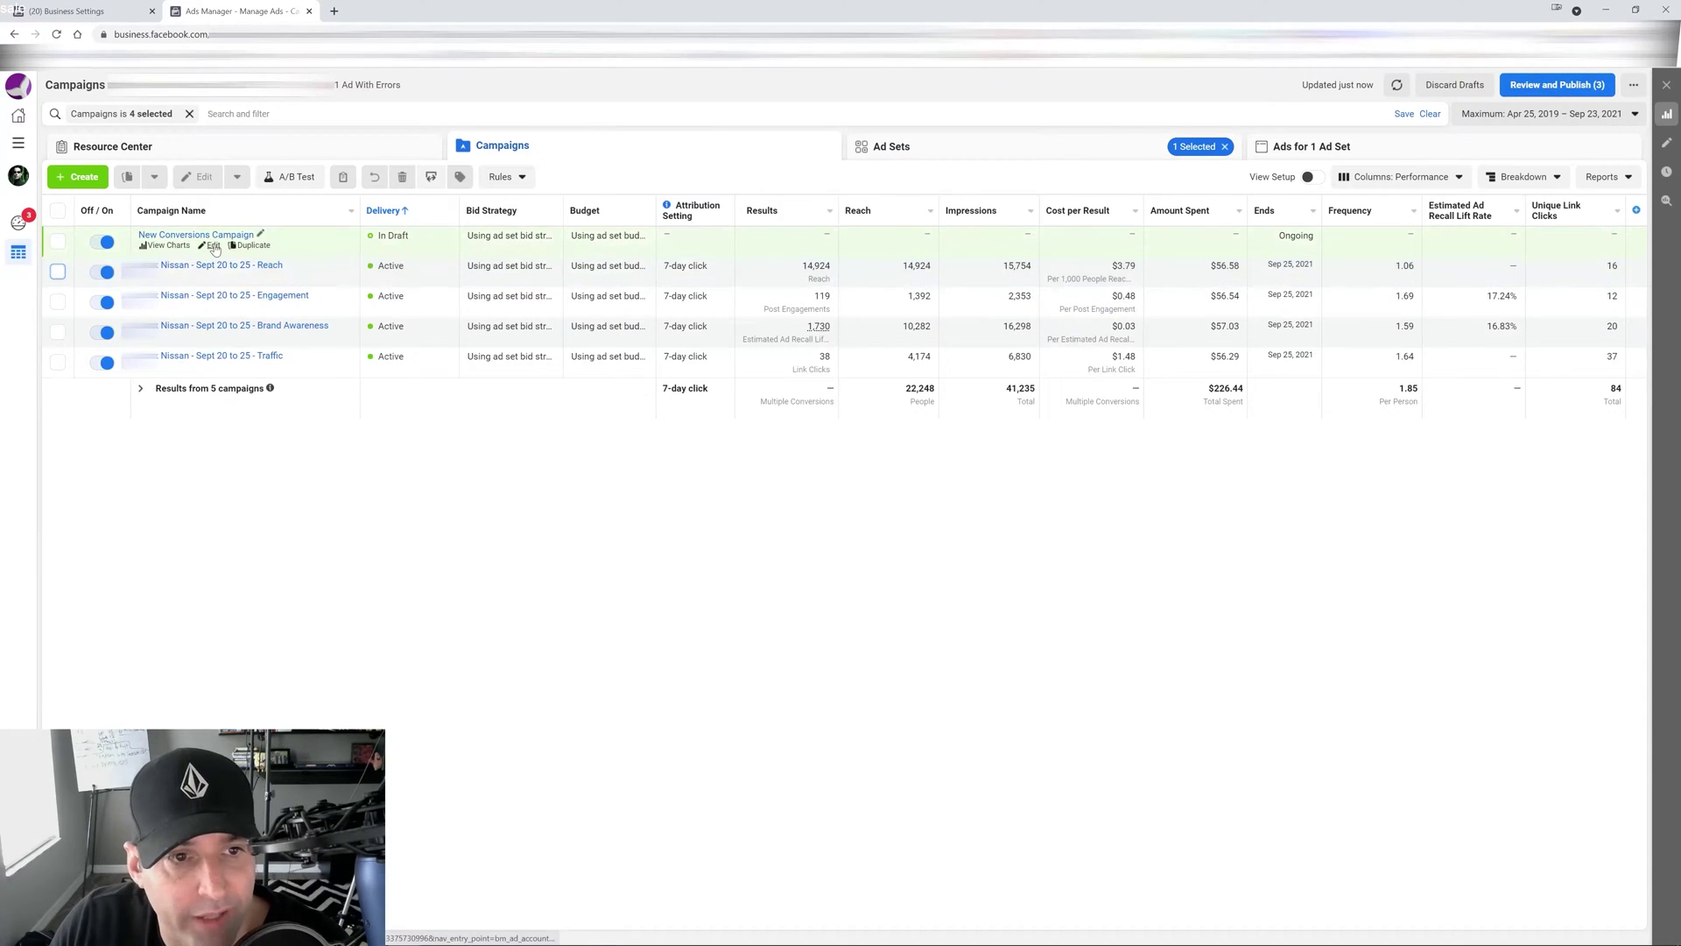
pyautogui.click(213, 246)
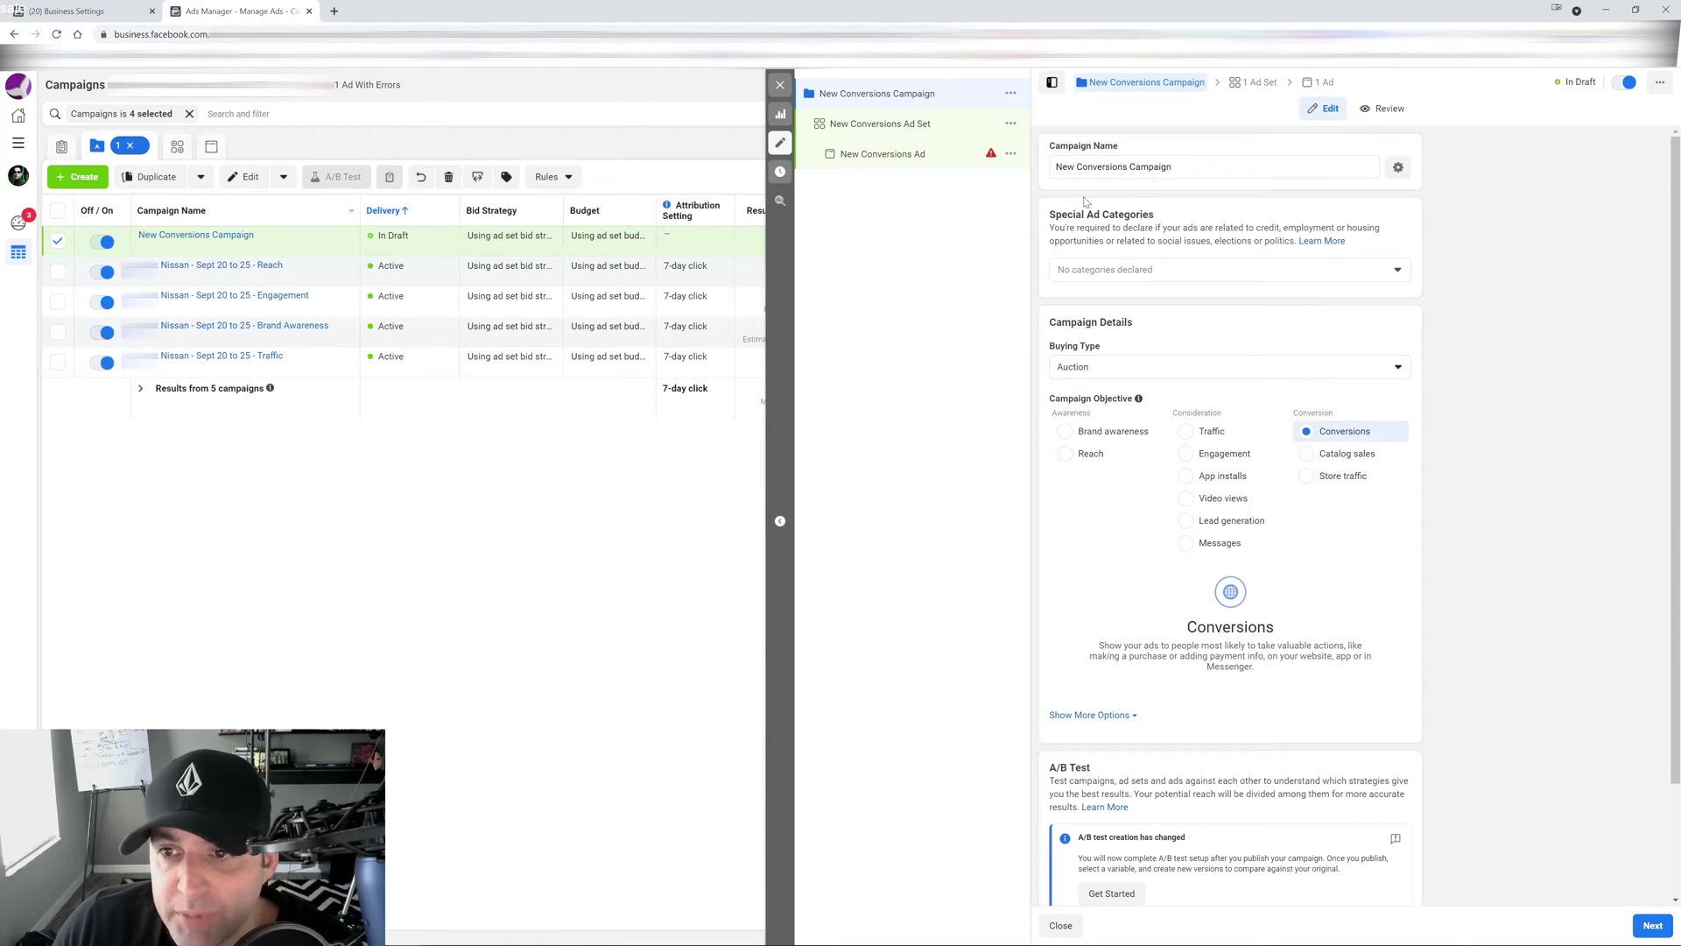
# Declare Credit as the New Conversions Campaign's special ad category and view its requirements.
pyautogui.click(1400, 276)
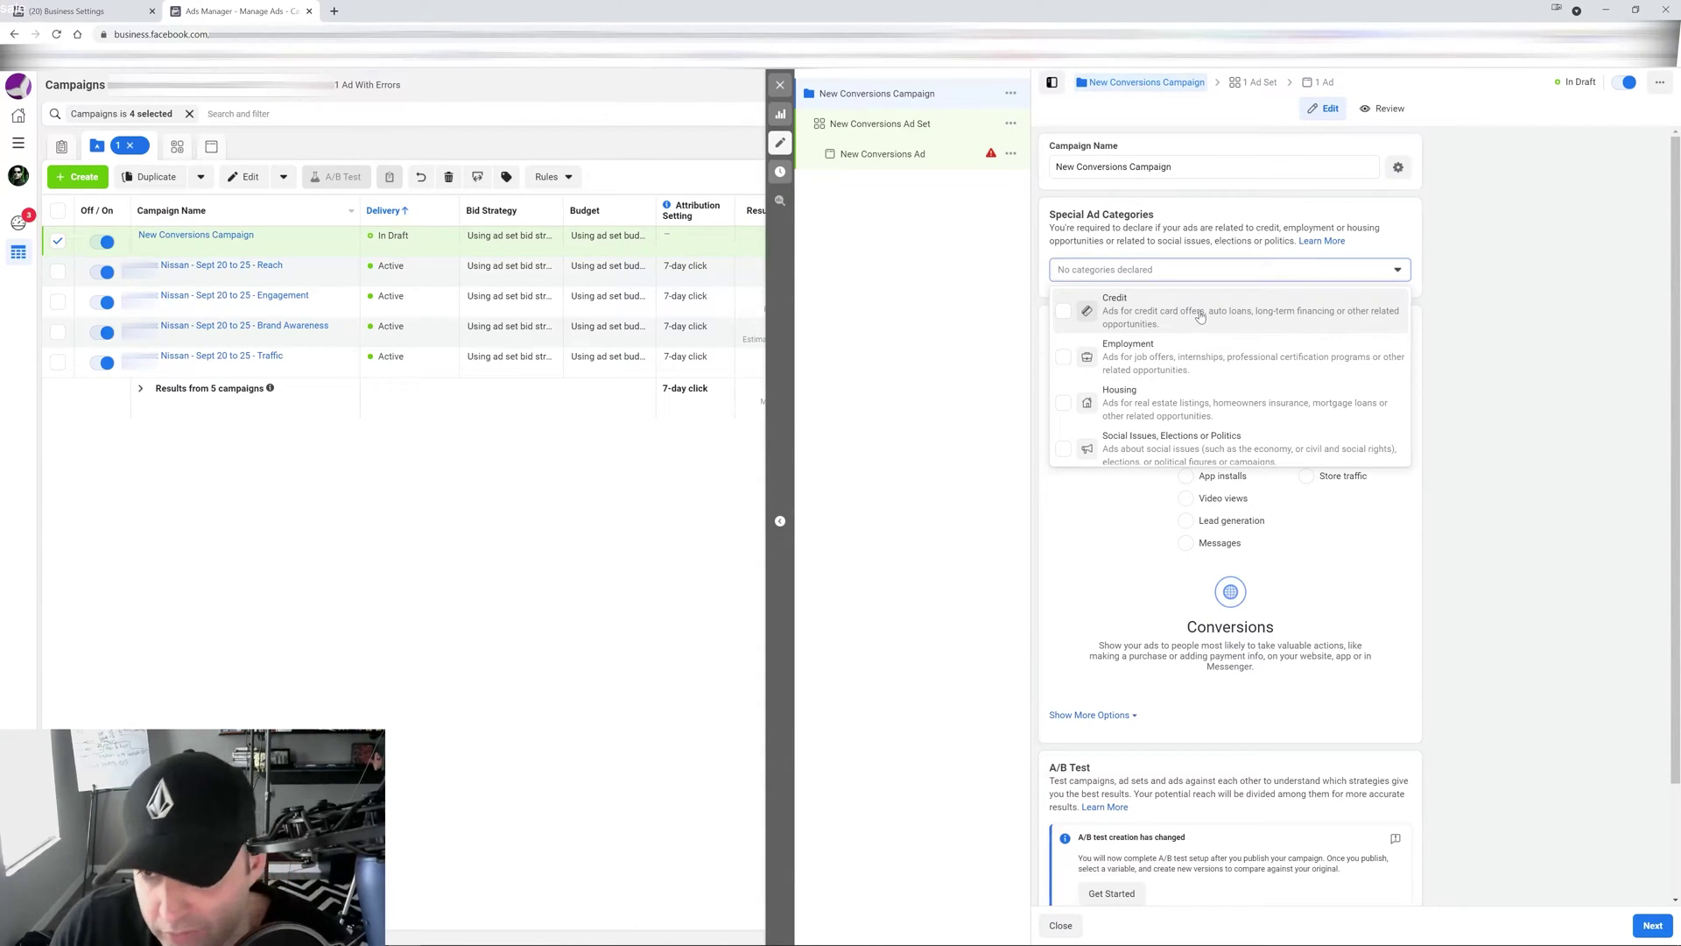
pyautogui.click(1063, 316)
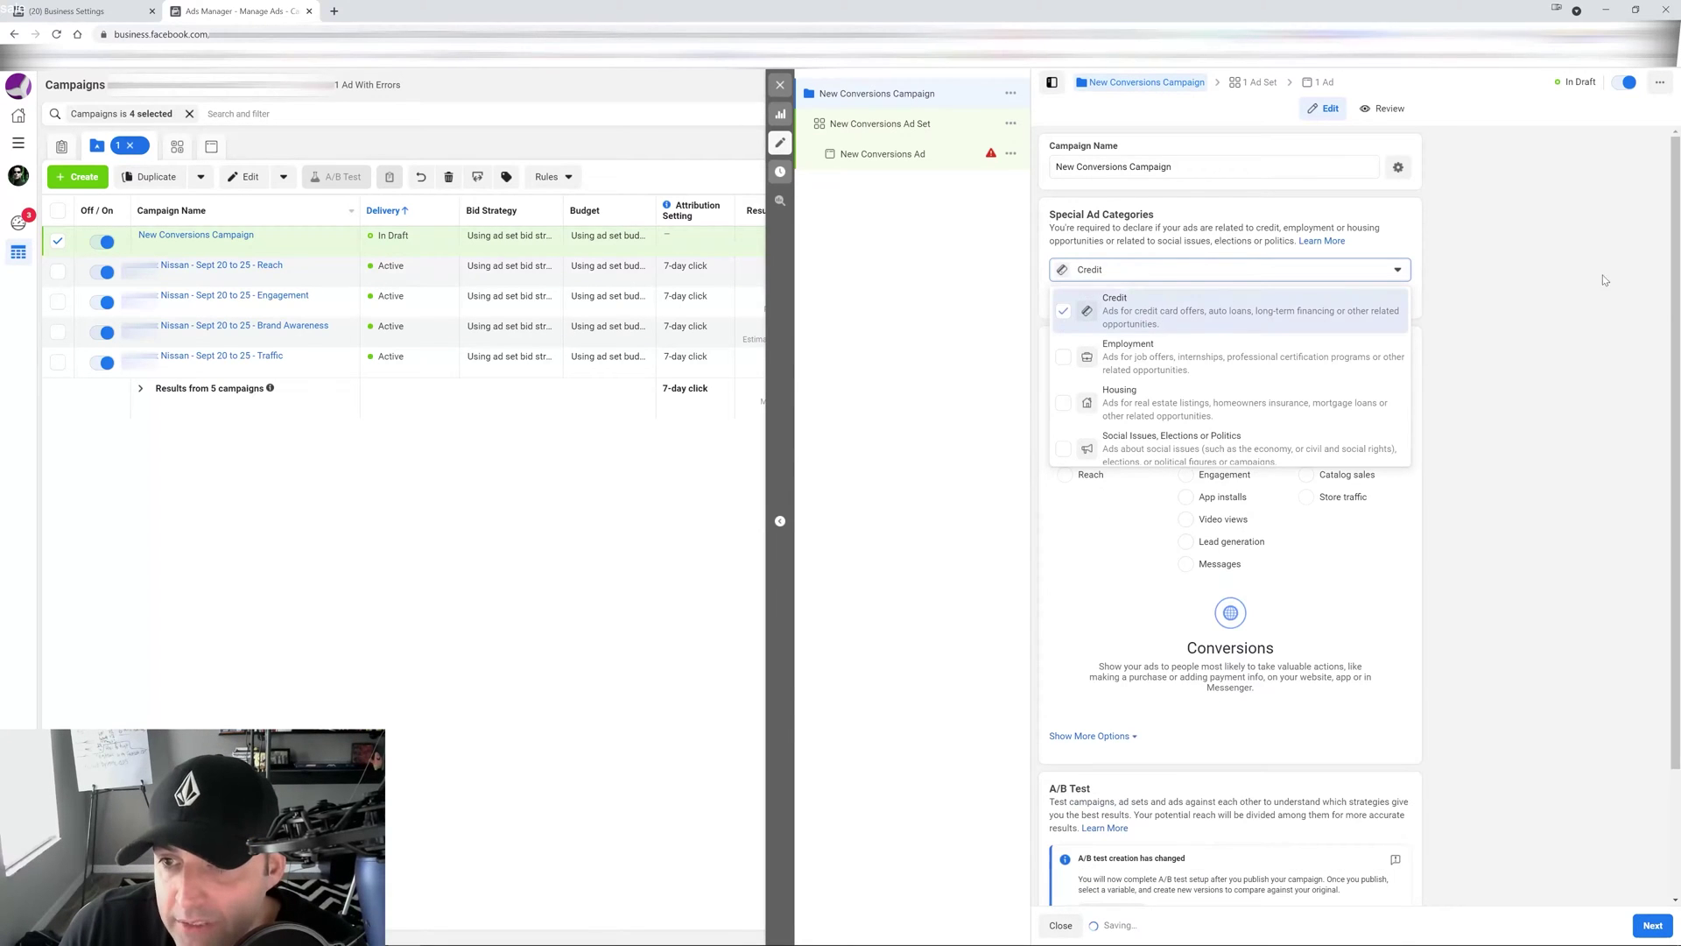
pyautogui.click(1526, 322)
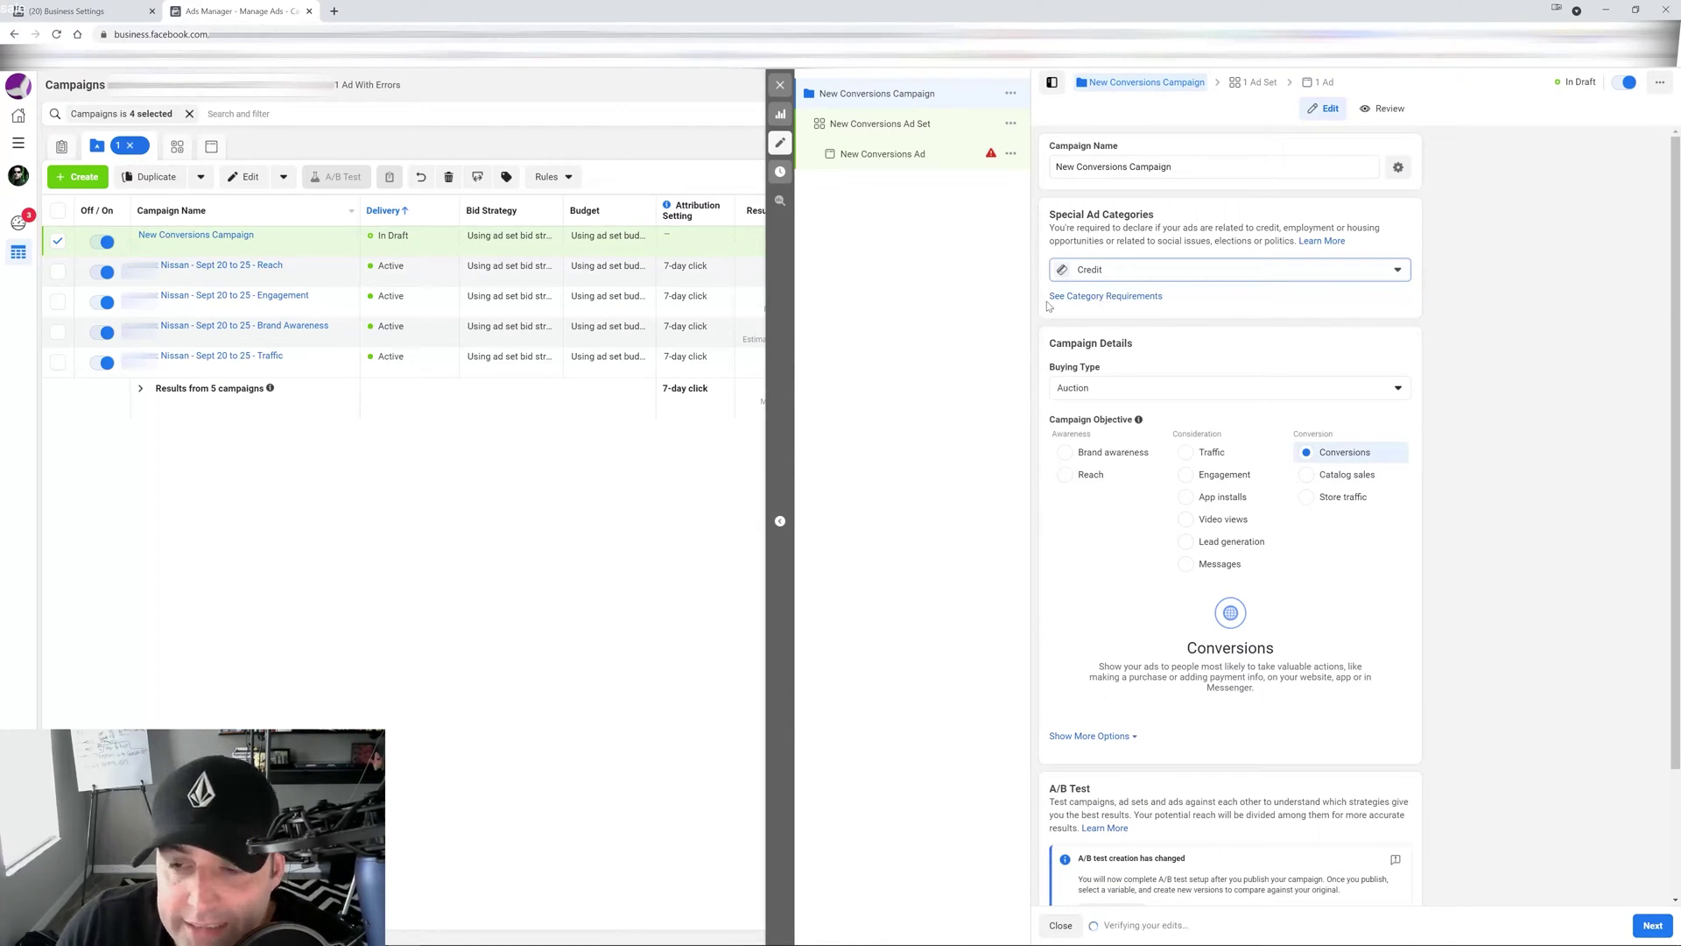
pyautogui.click(1114, 296)
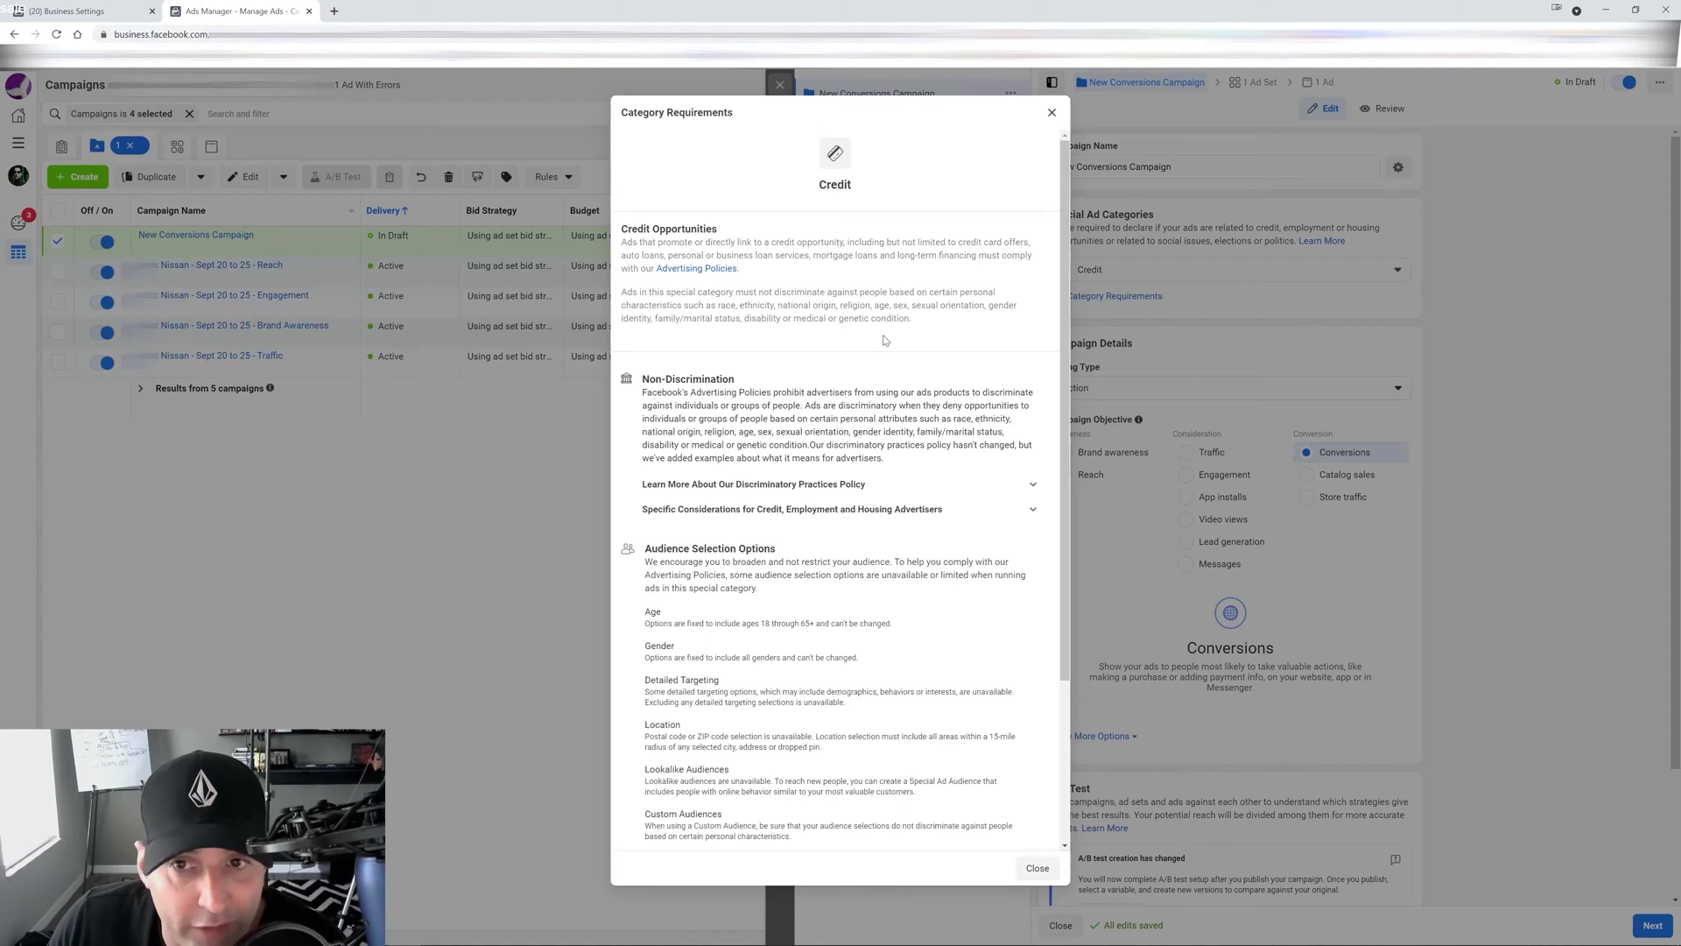
# Read the Credit rules: ages fixed at 18–65+, all genders, 15-mile minimum location radius.
pyautogui.scroll(-3, 885, 340)
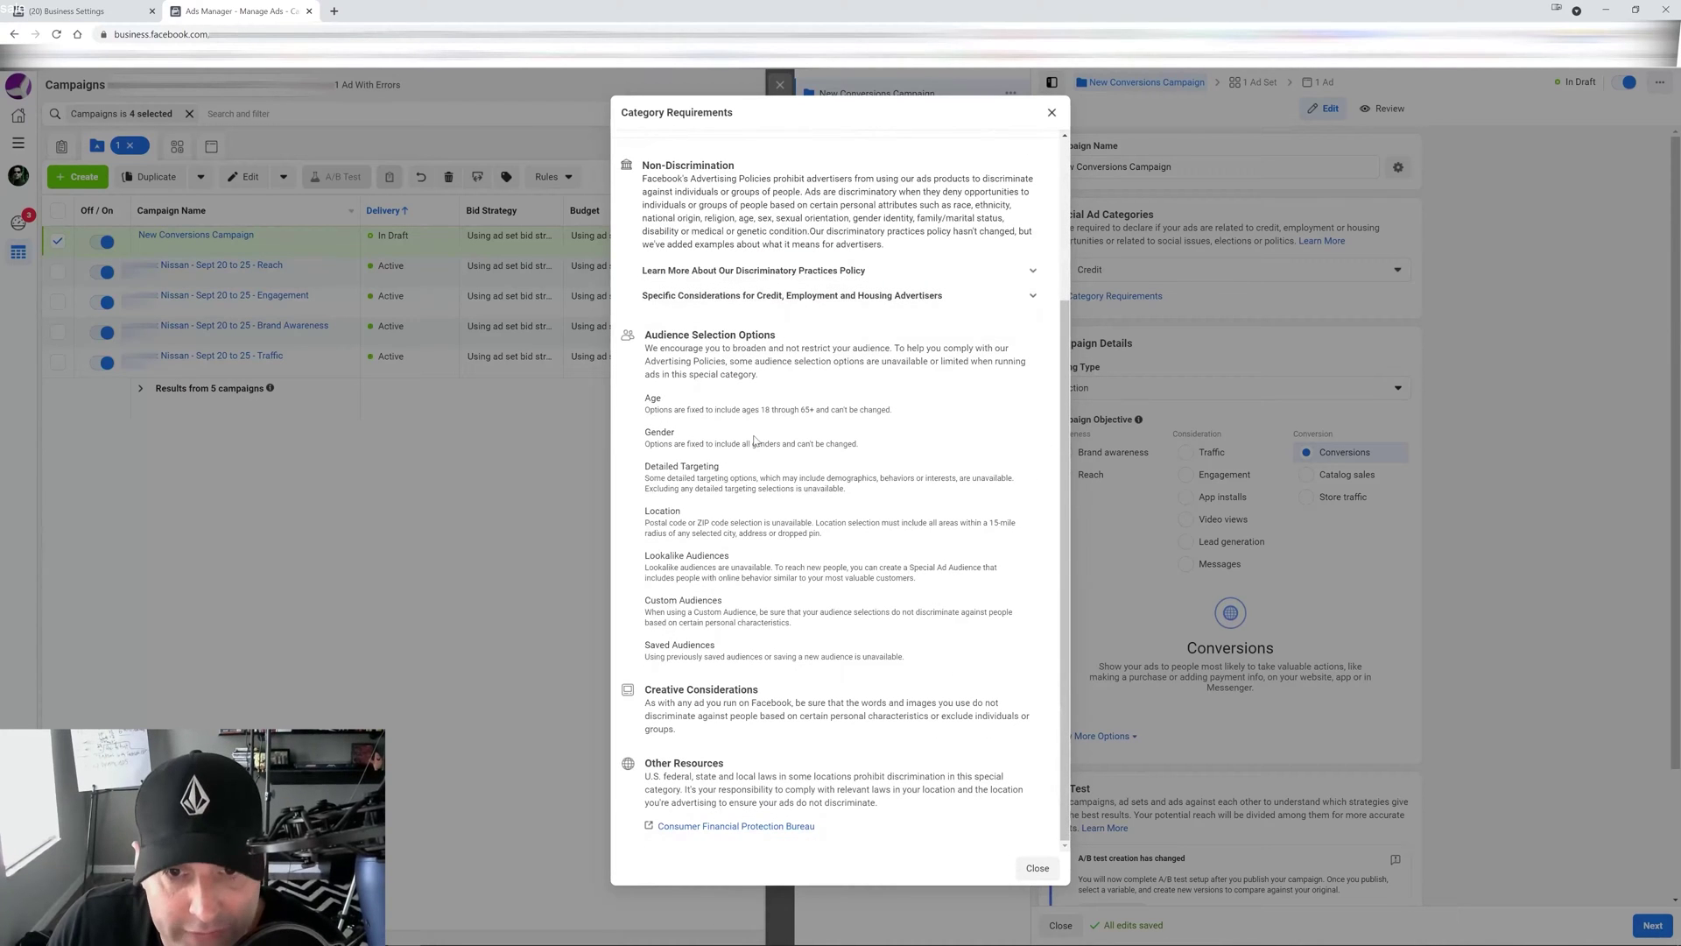
pyautogui.scroll(2, 788, 456)
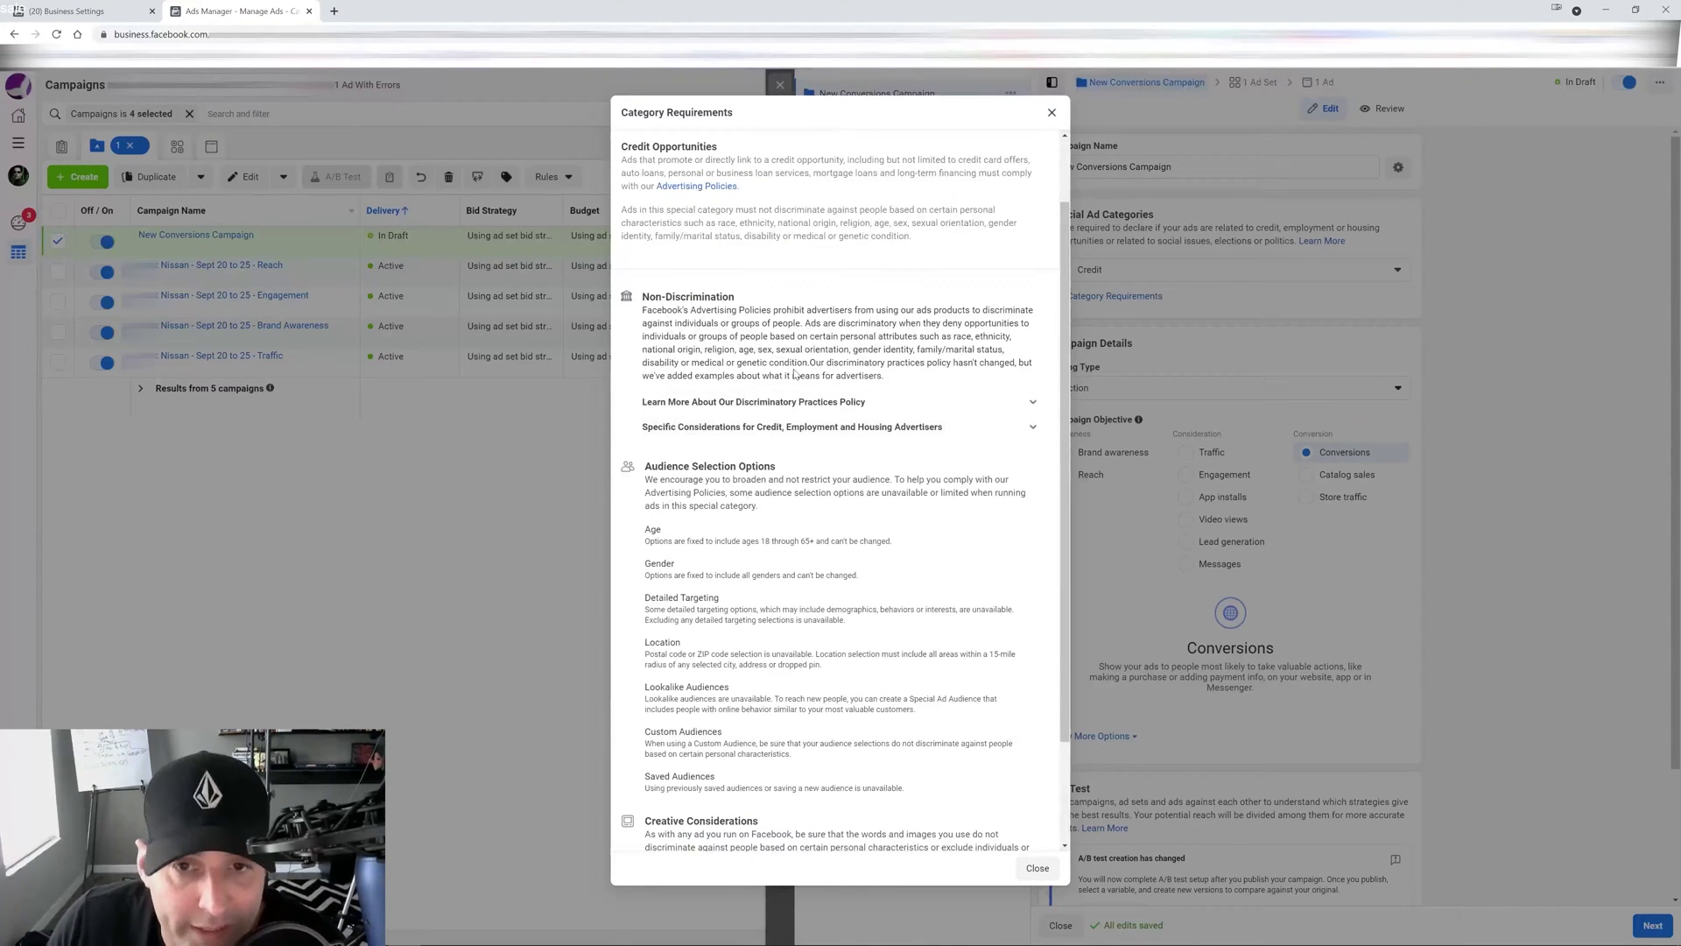
pyautogui.scroll(1, 708, 300)
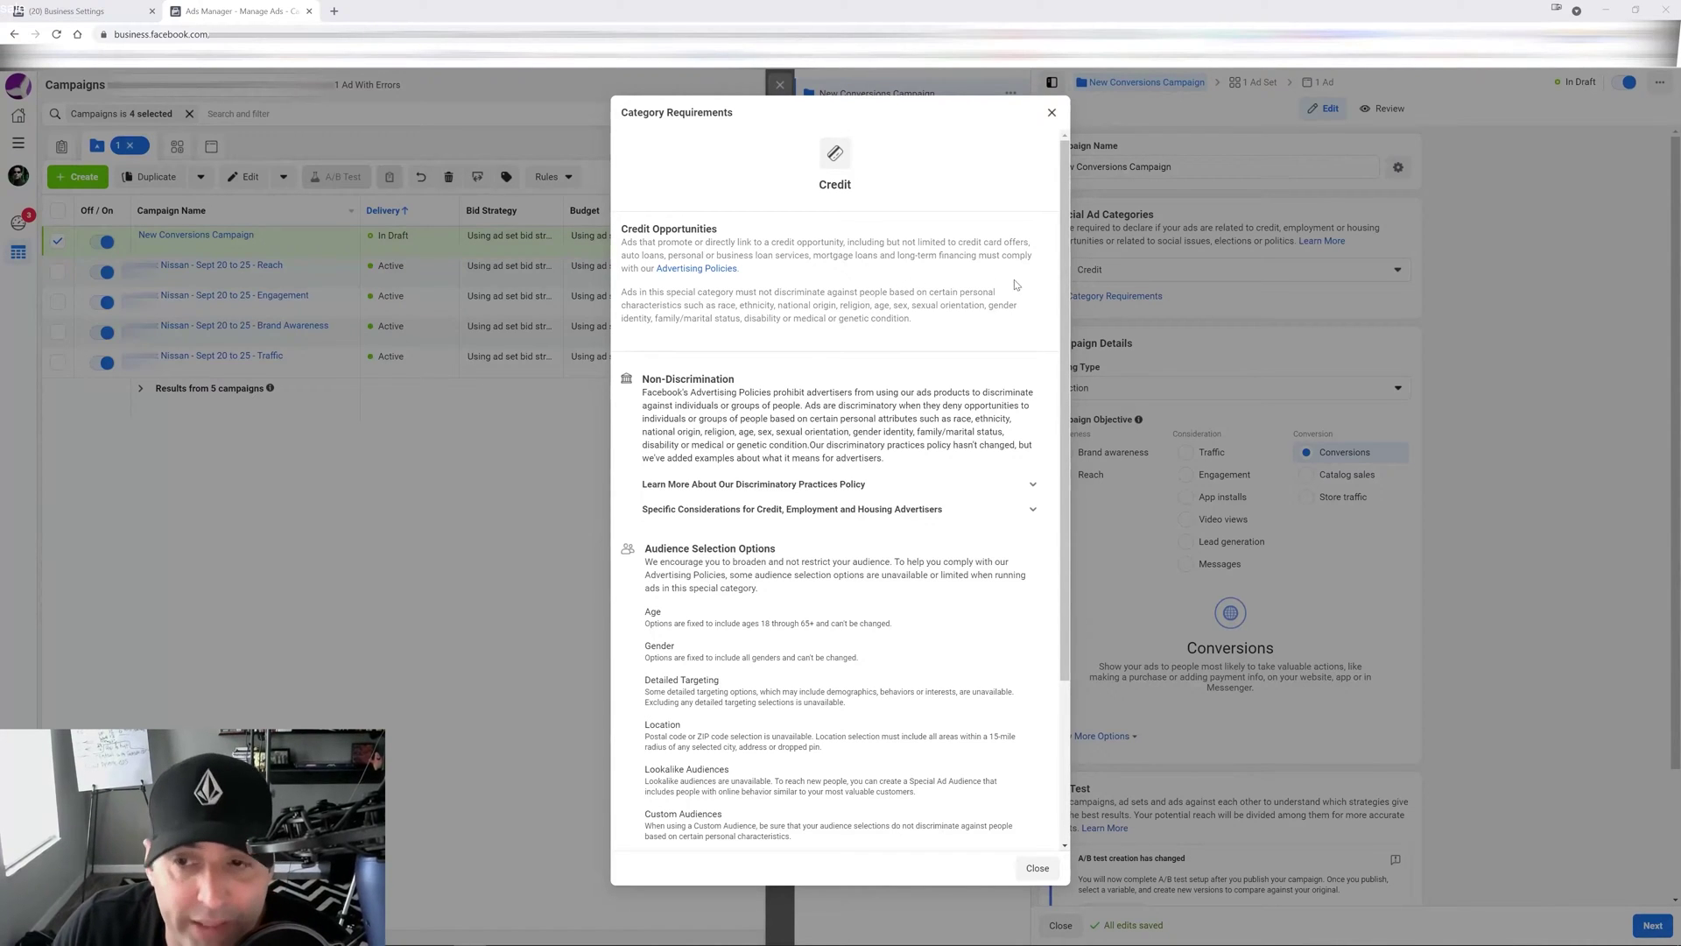
pyautogui.scroll(-2, 1063, 251)
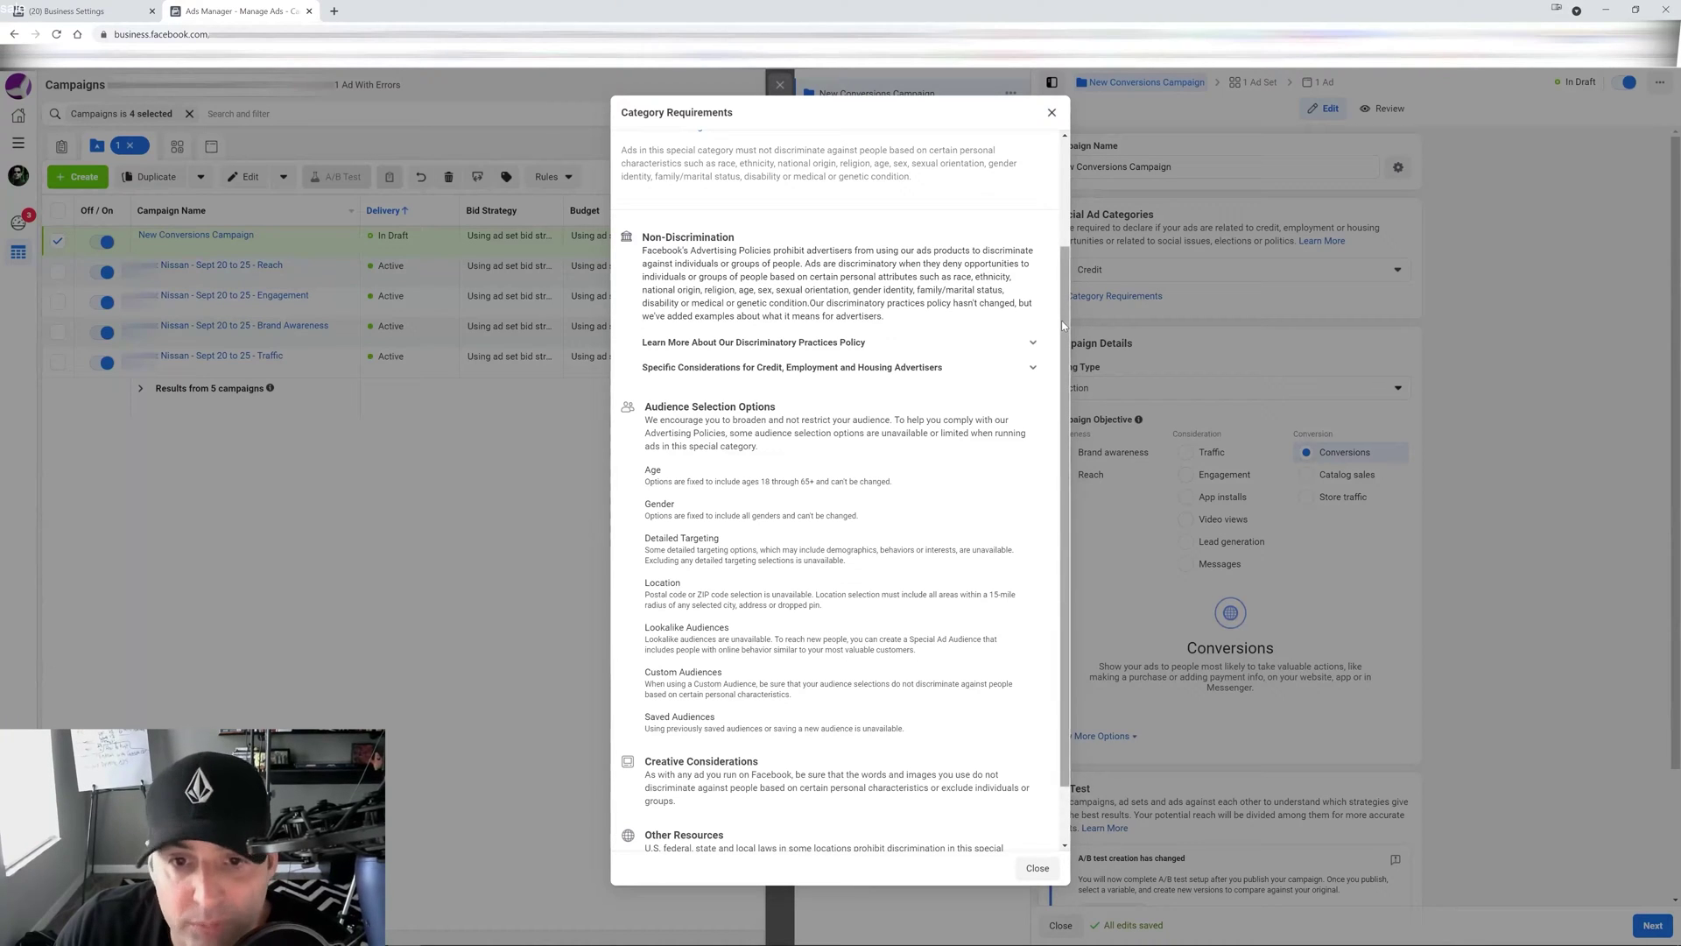
pyautogui.scroll(-2, 1065, 326)
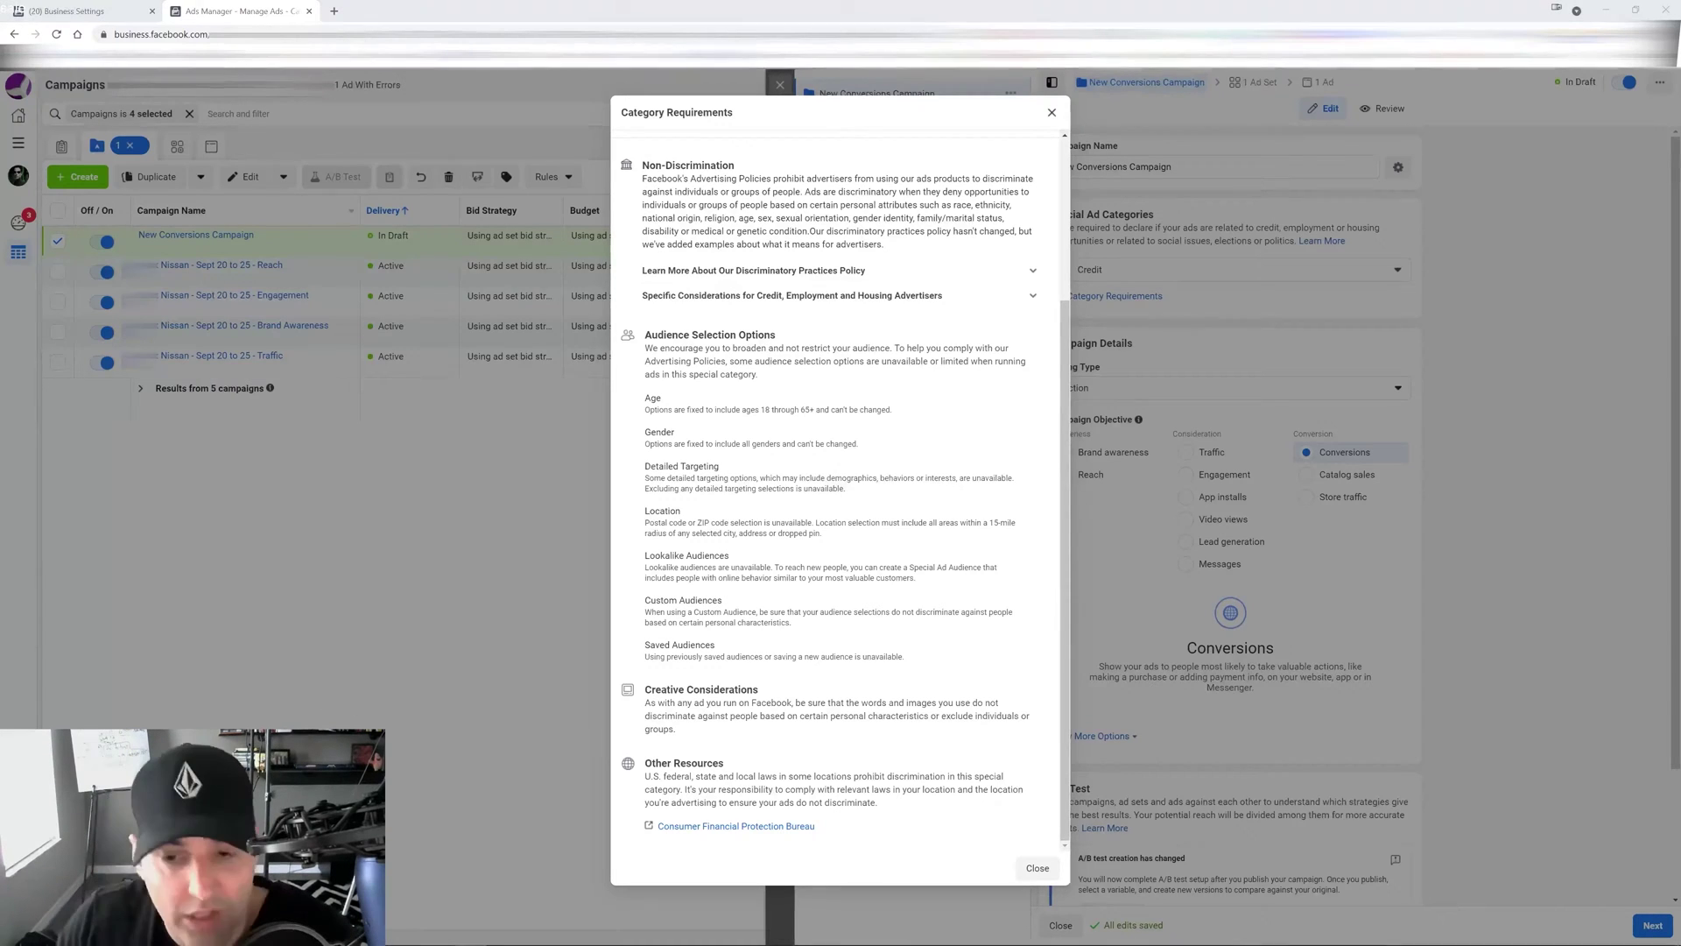
# Swap Credit for the Social Issues, Elections or Politics category and inspect the resulting authorization error.
pyautogui.click(1038, 868)
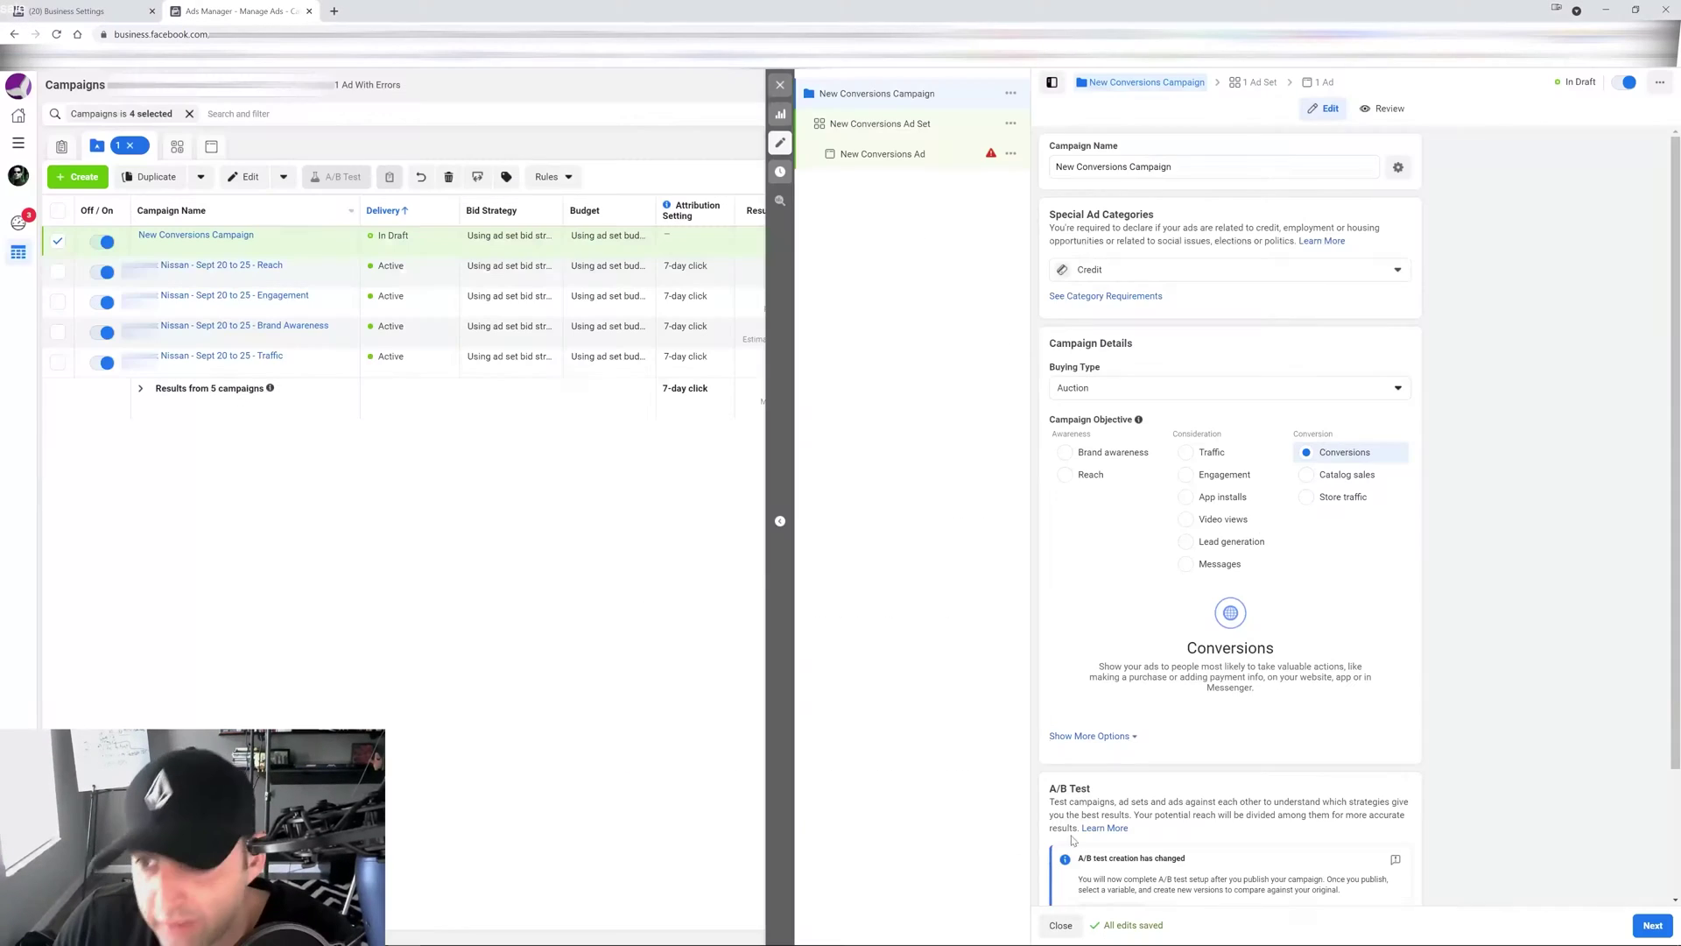
pyautogui.click(1362, 277)
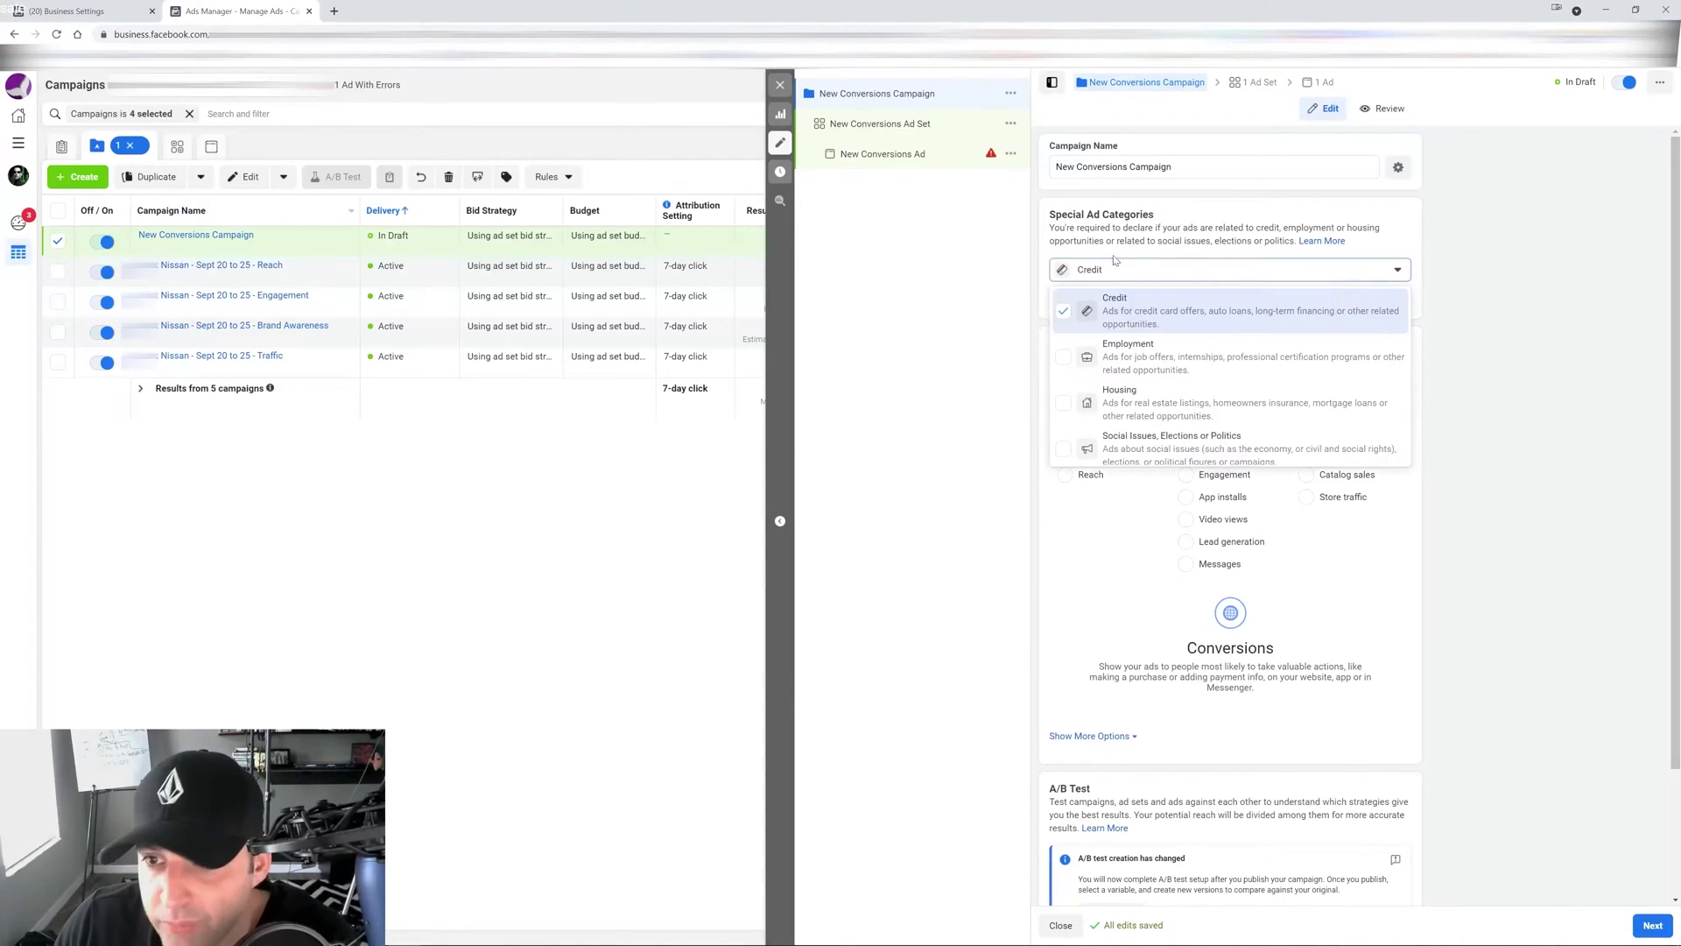
pyautogui.click(1063, 311)
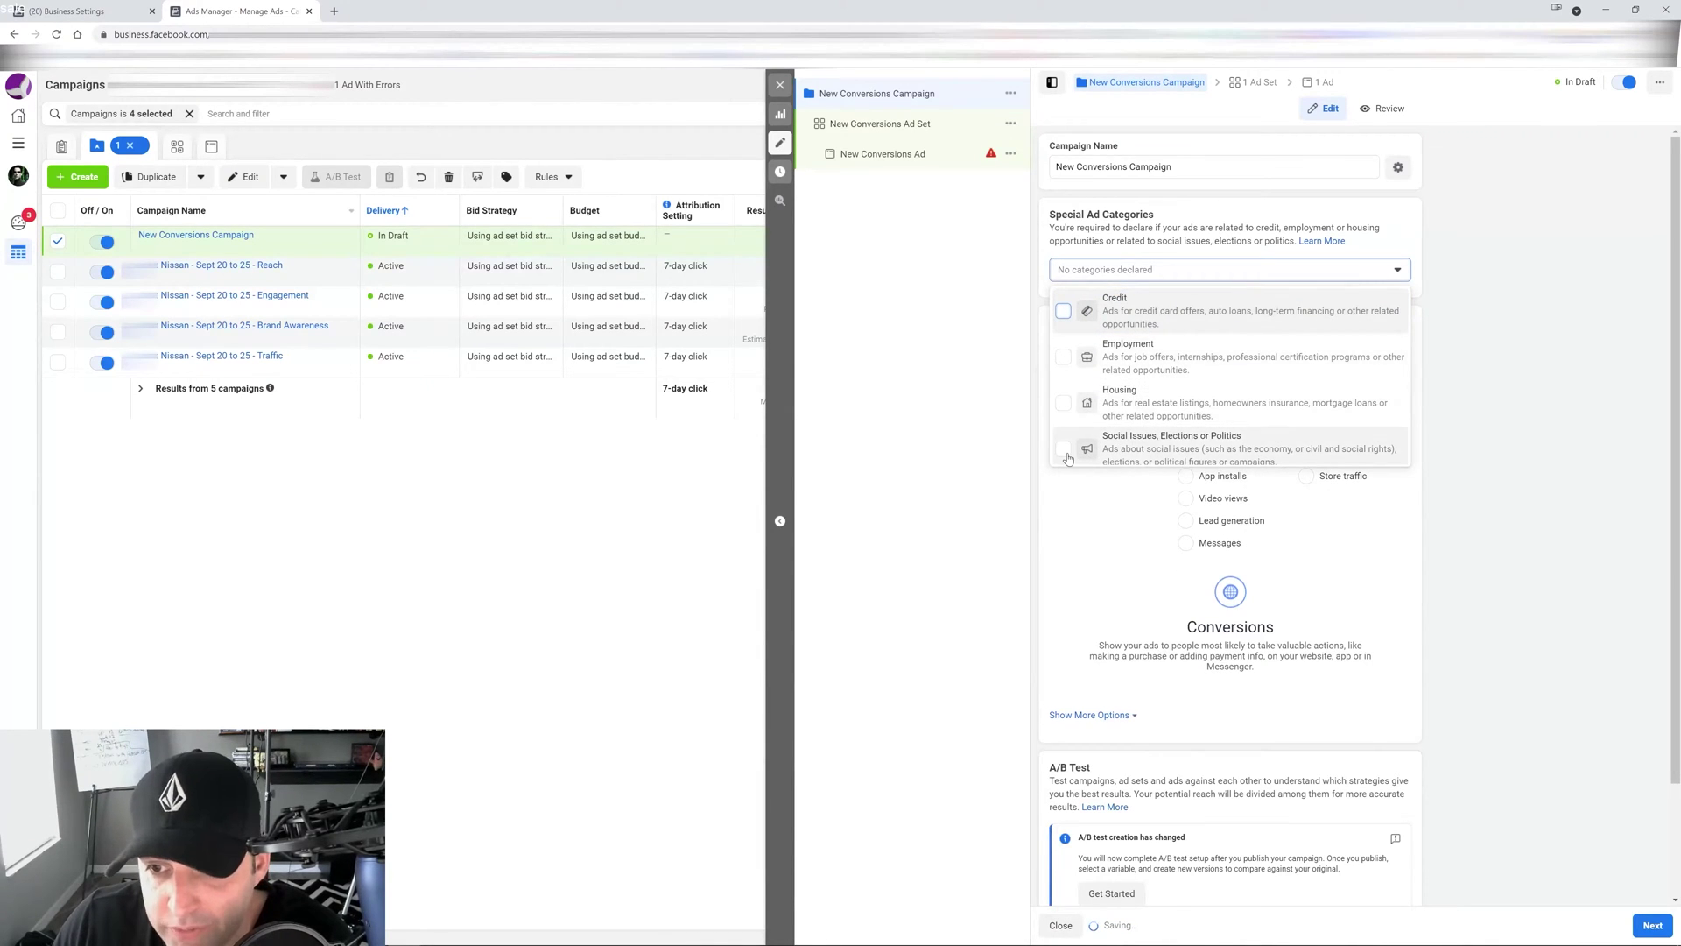
pyautogui.click(1174, 445)
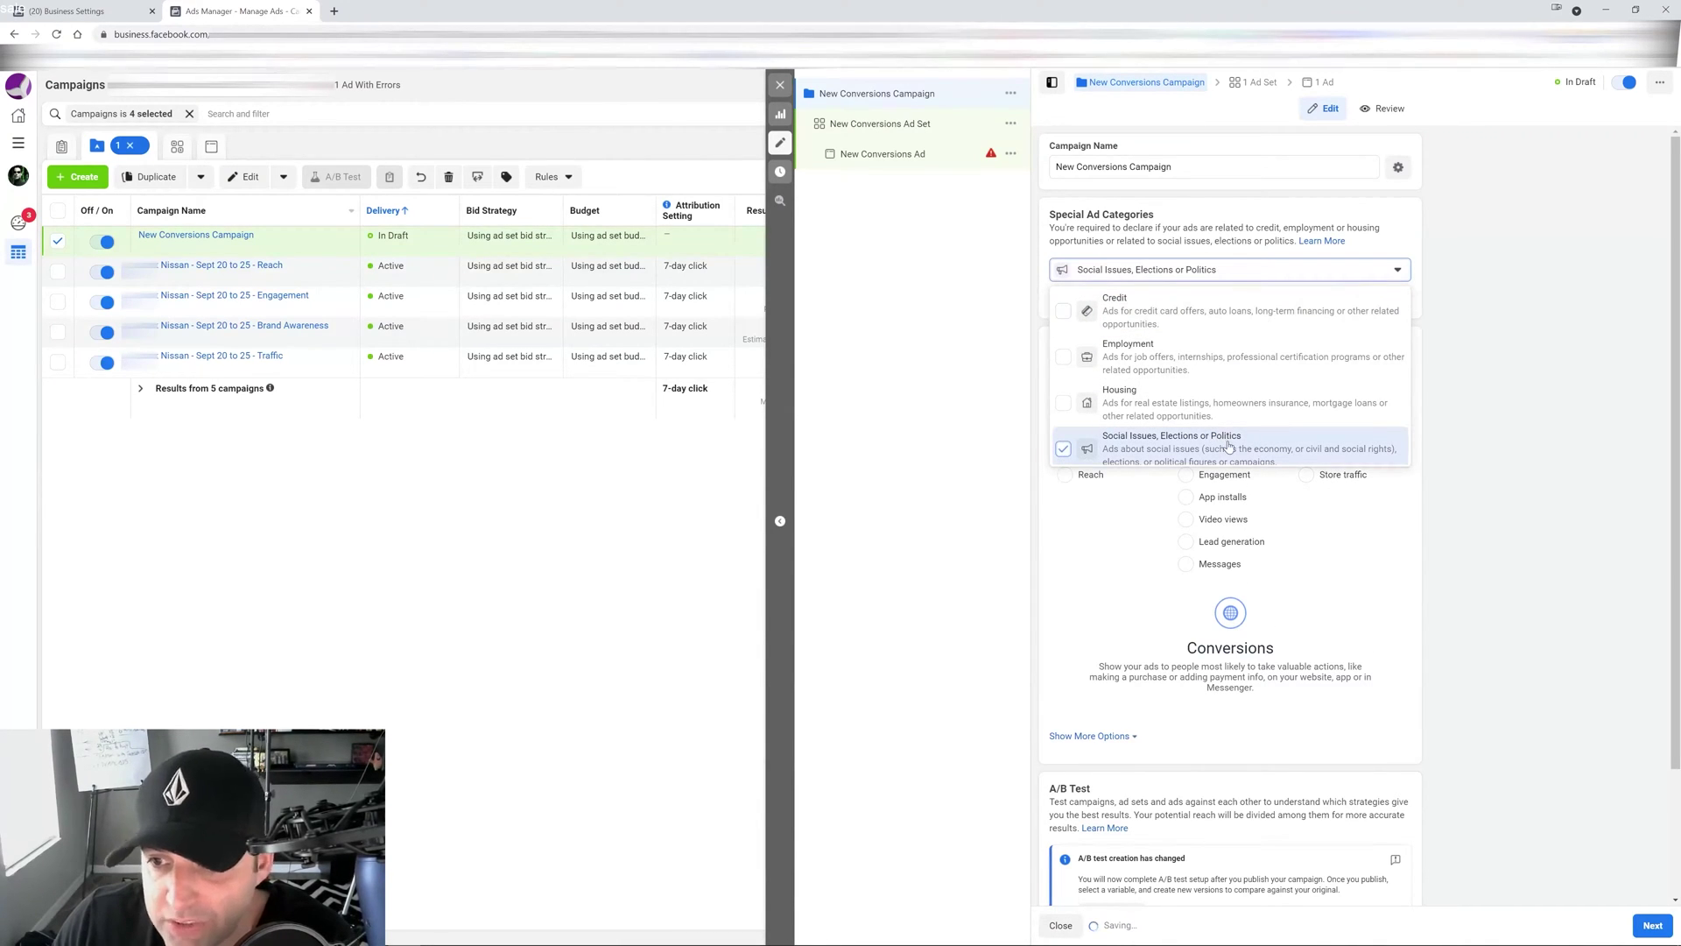
pyautogui.click(1474, 368)
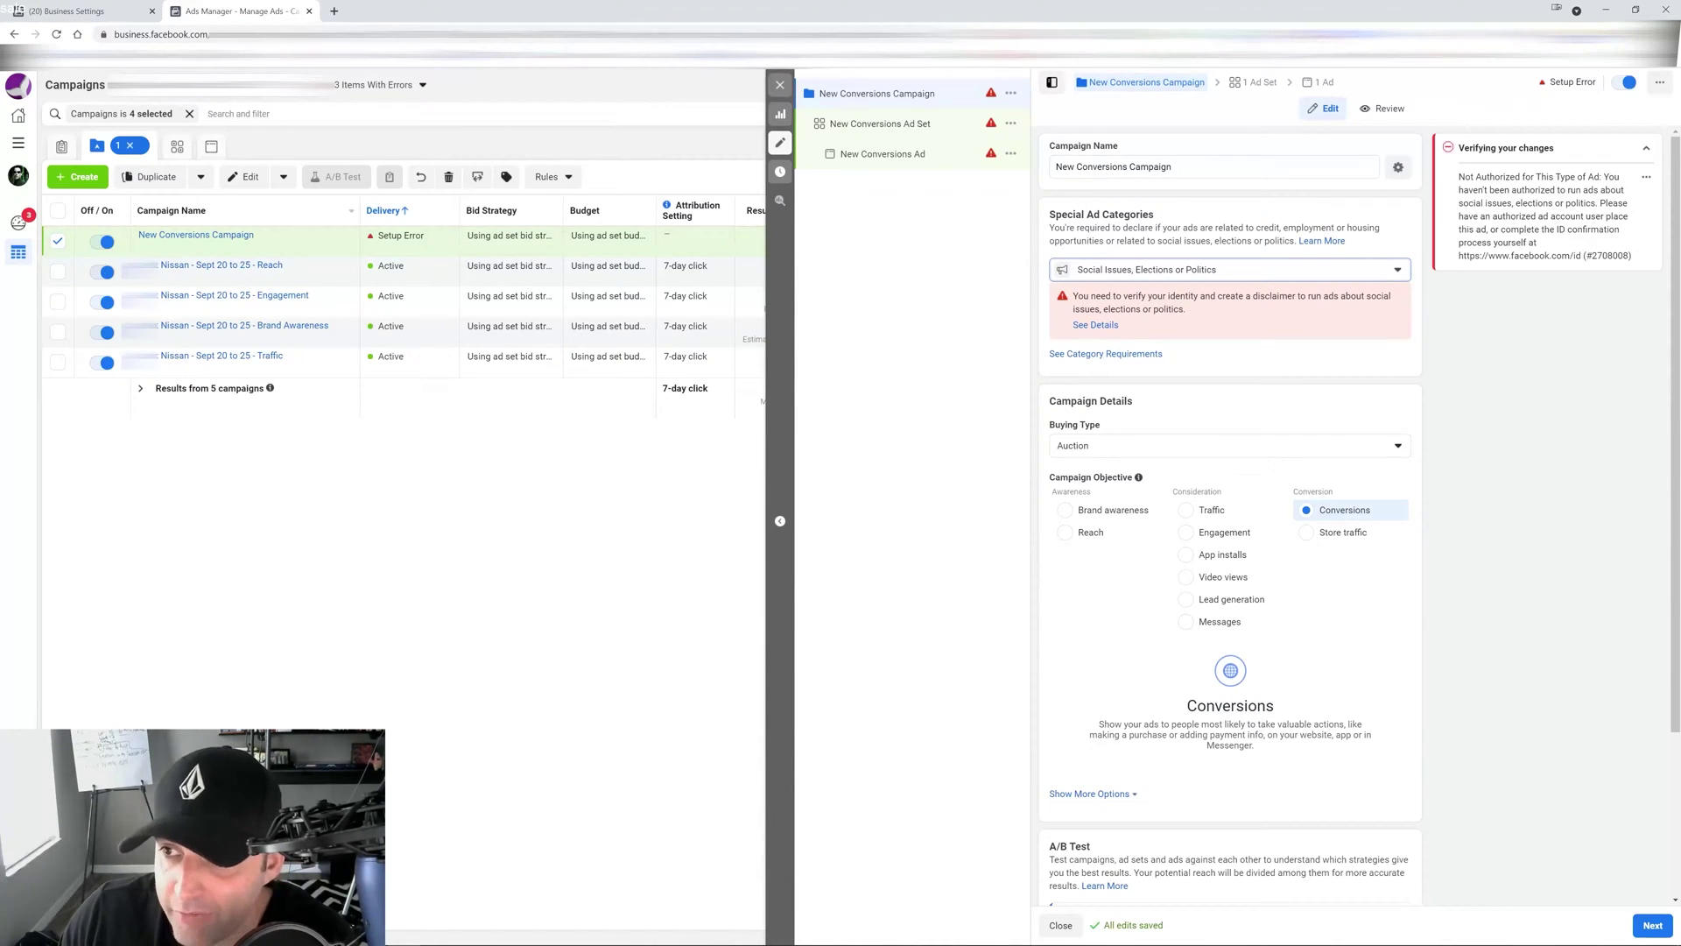
pyautogui.moveTo(1499, 229)
pyautogui.mouseDown()
pyautogui.moveTo(1617, 229)
pyautogui.moveTo(1586, 256)
pyautogui.moveTo(1527, 256)
pyautogui.moveTo(1582, 255)
pyautogui.moveTo(1499, 229)
pyautogui.mouseUp()
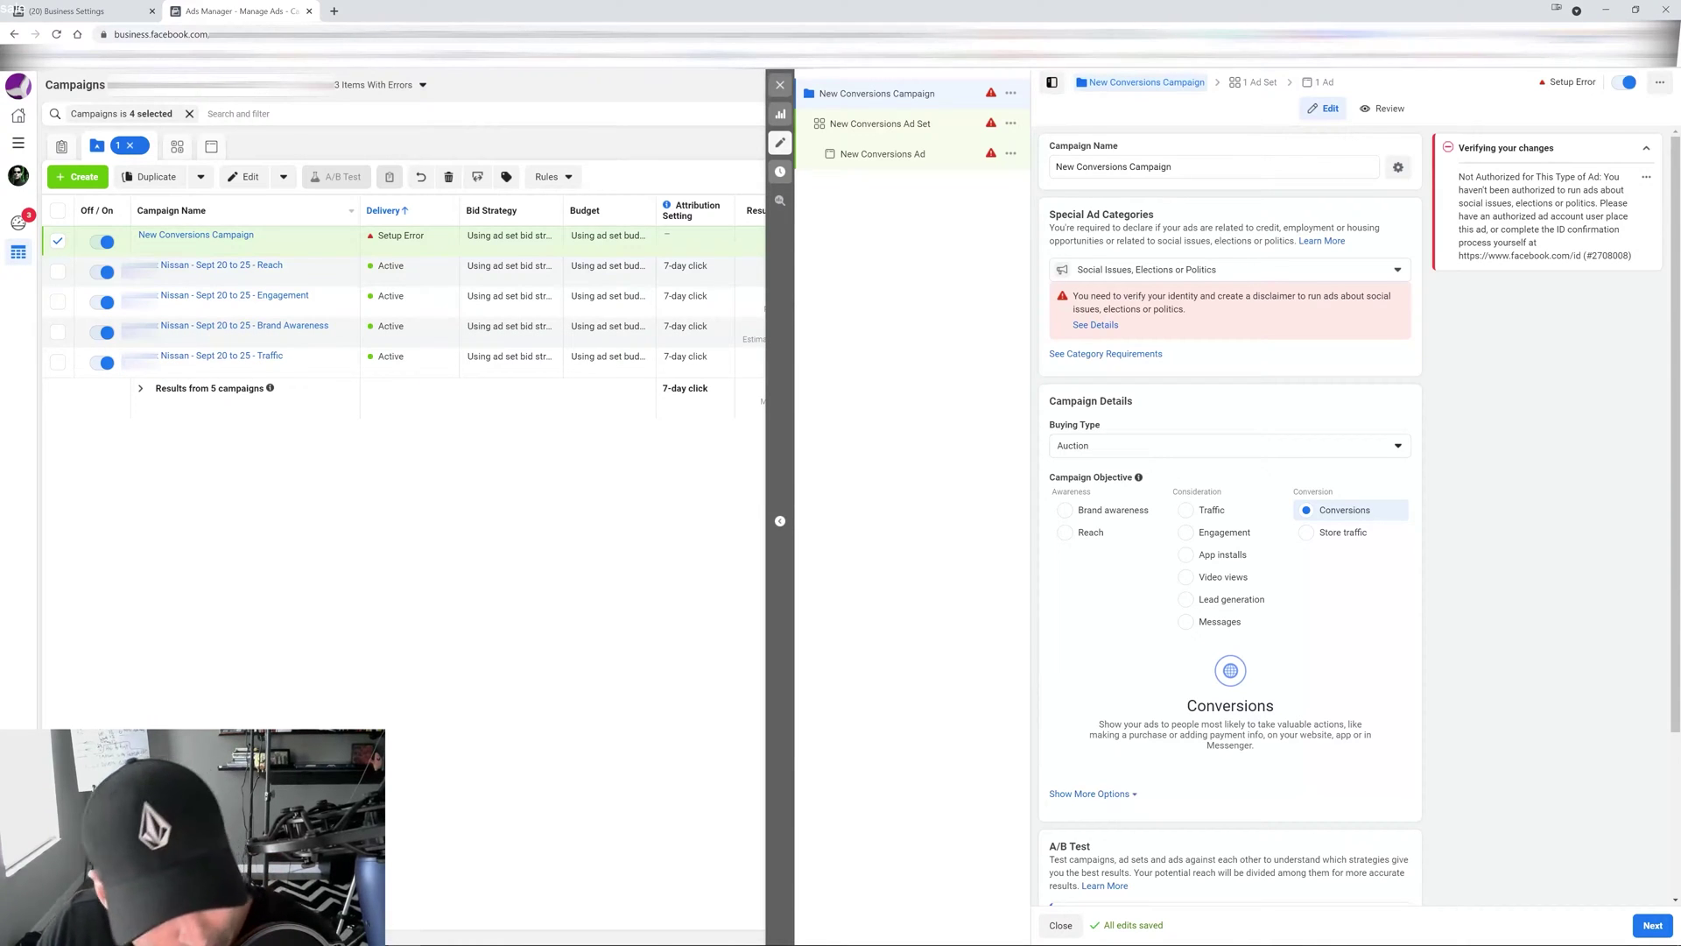
# Re-add Credit and remove Social Issues, leaving Credit as the only special ad category.
pyautogui.click(1186, 280)
pyautogui.click(1243, 305)
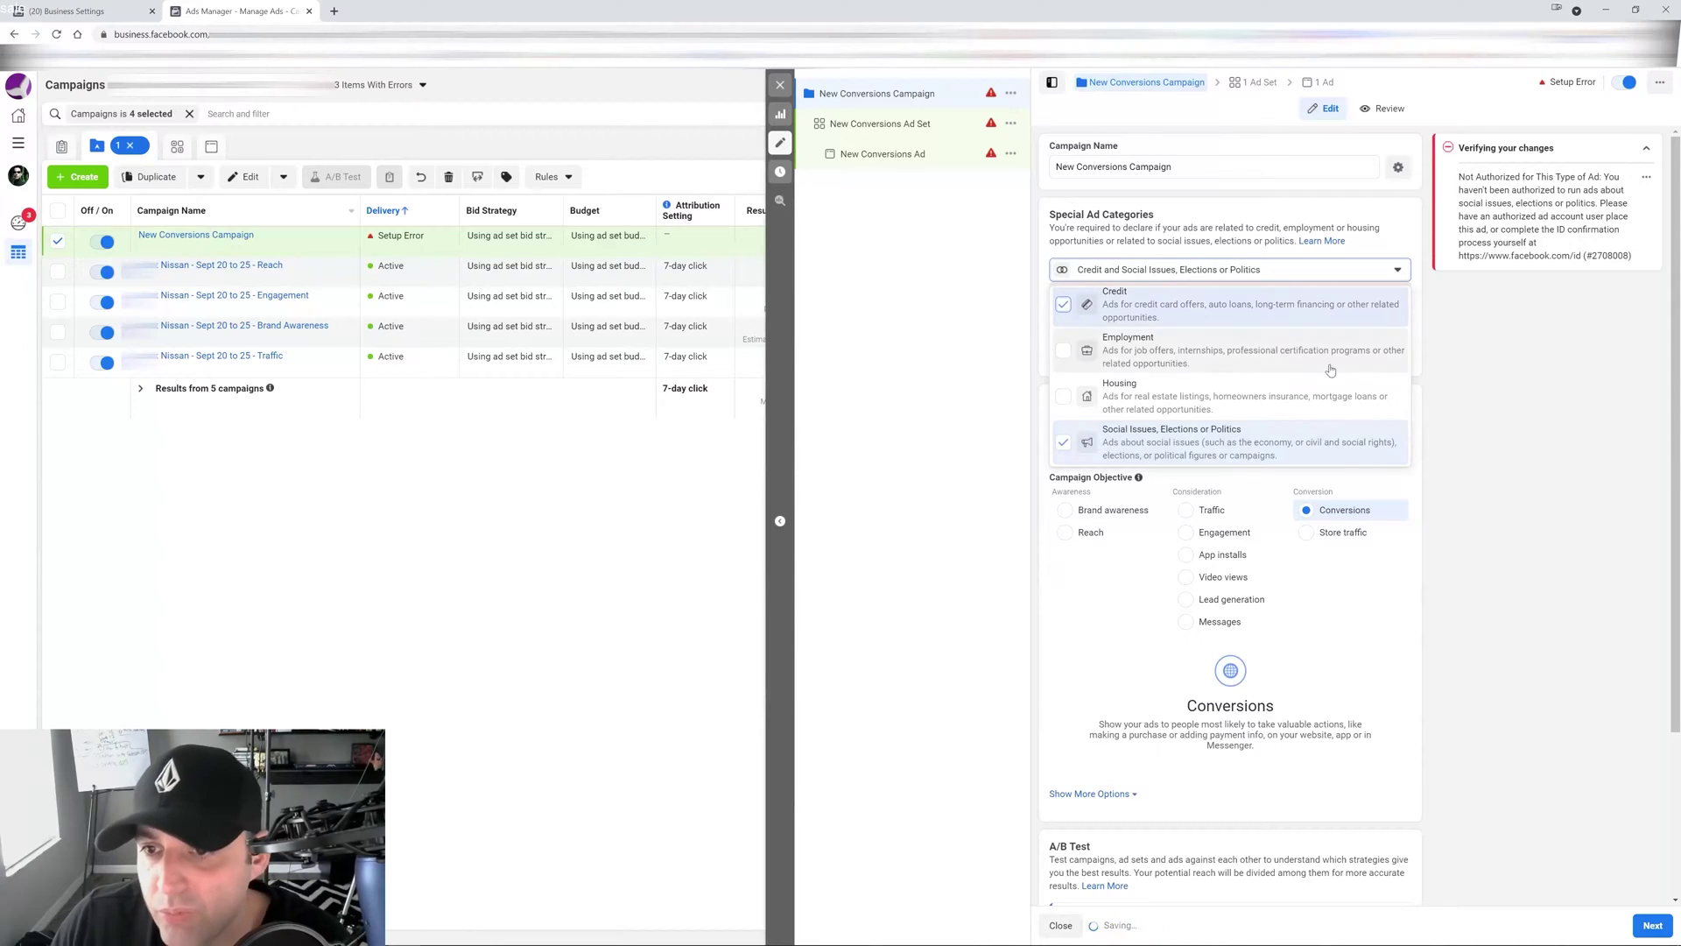
pyautogui.click(1508, 350)
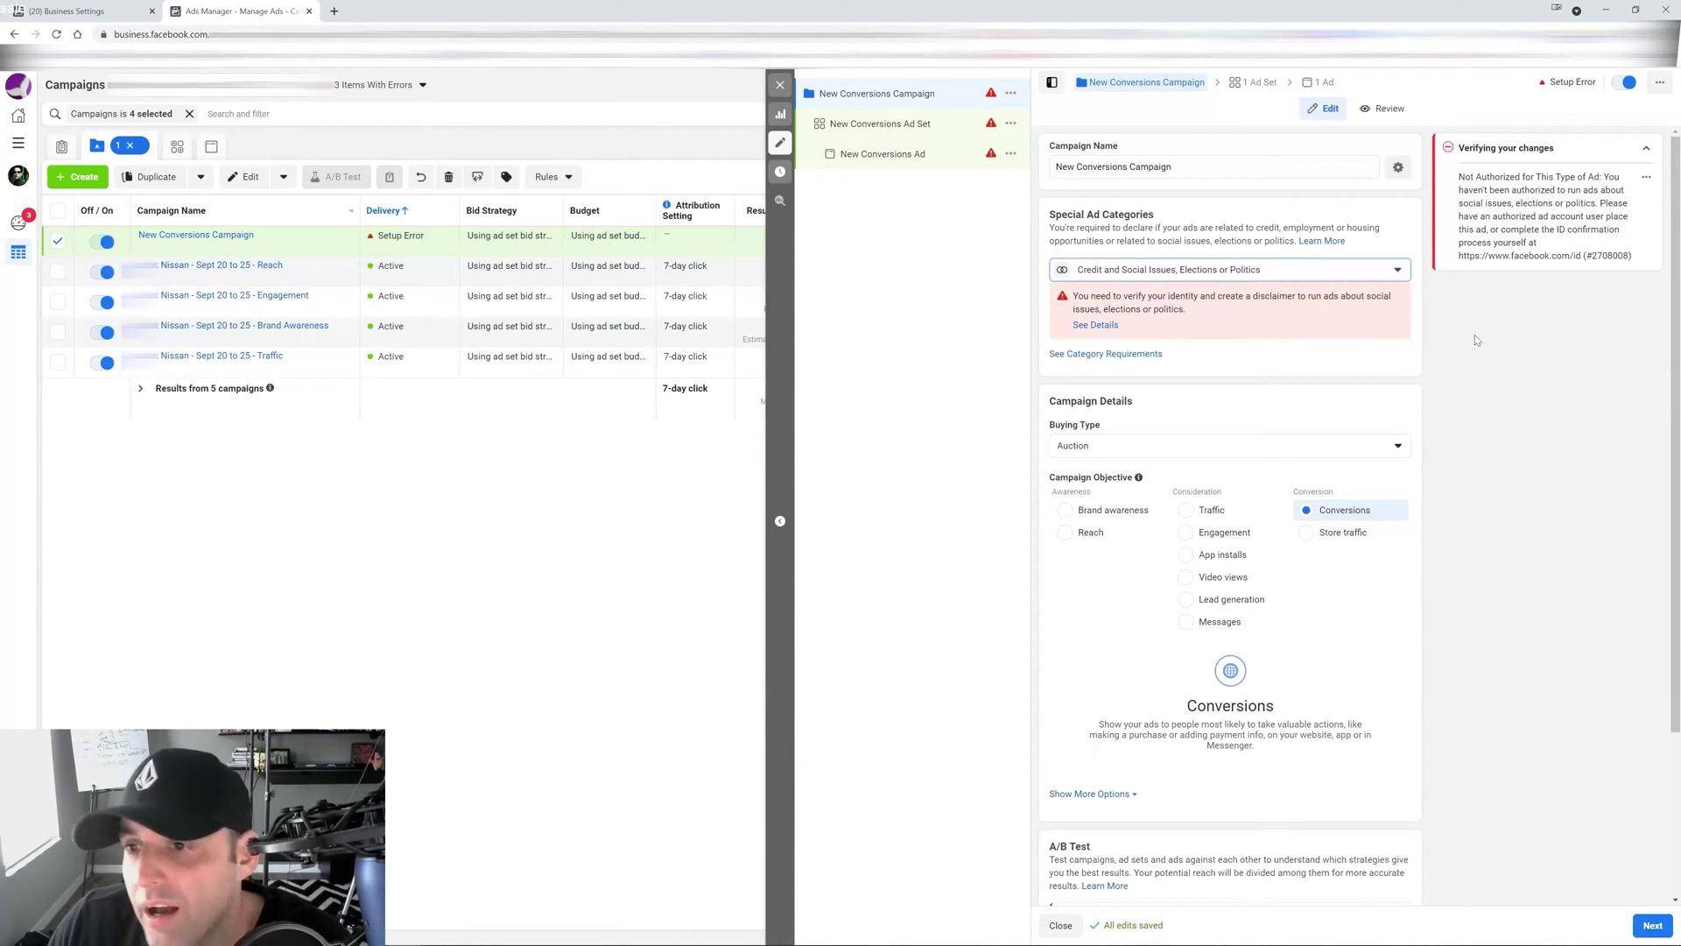
pyautogui.click(1094, 279)
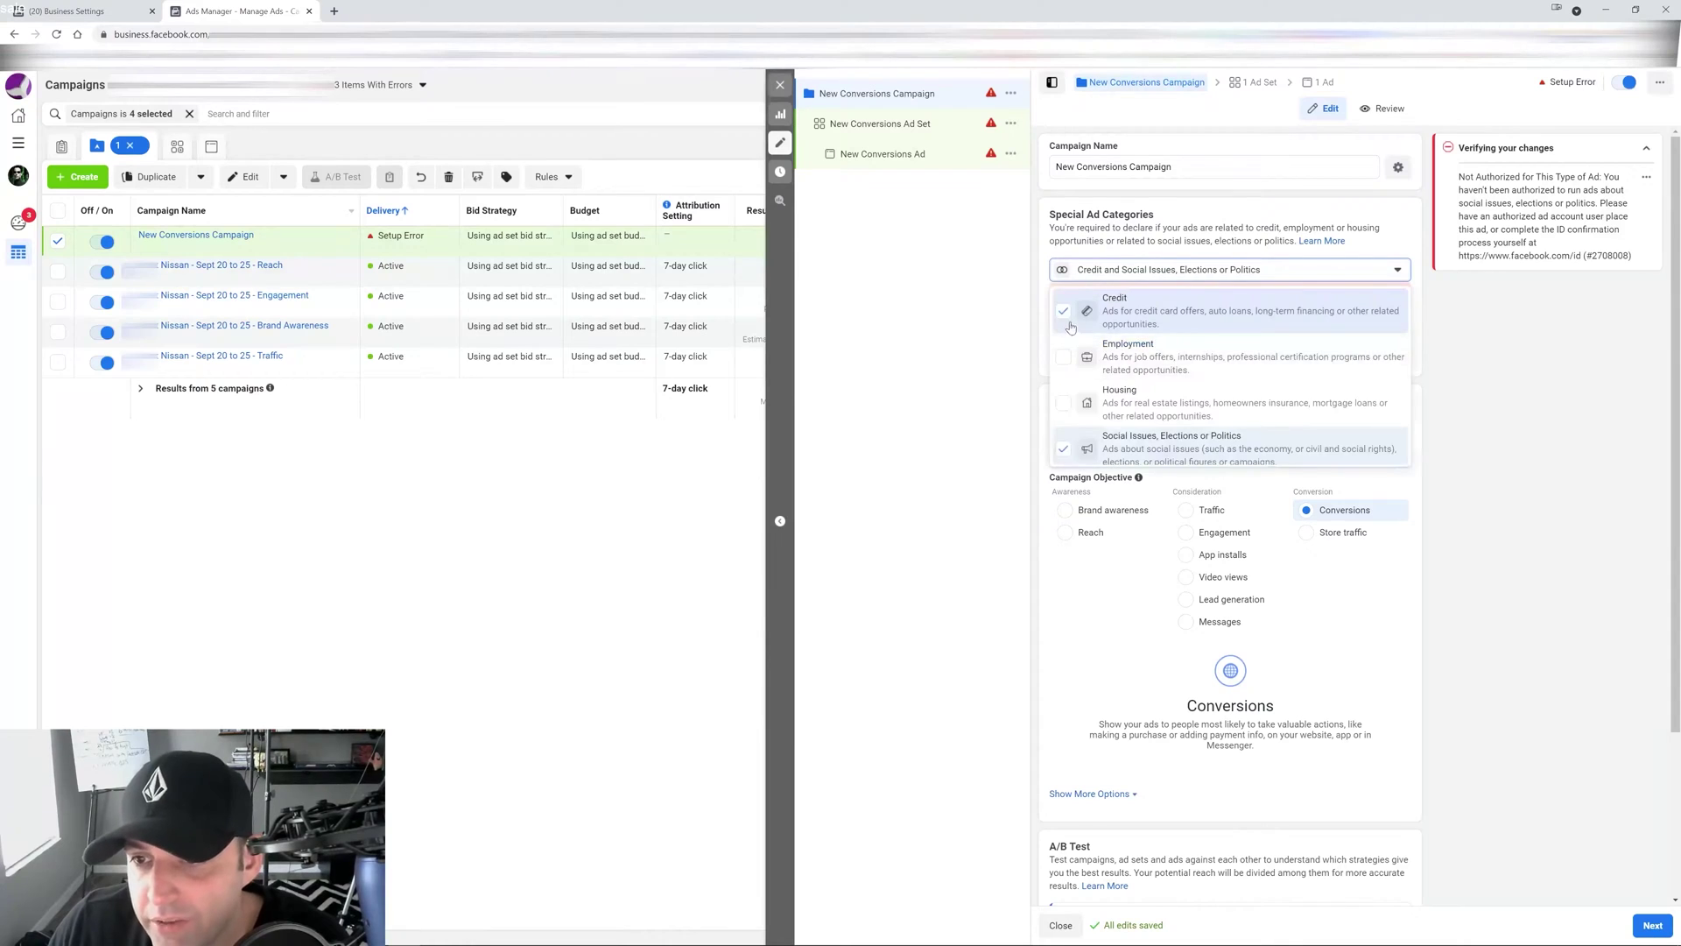
pyautogui.click(1063, 449)
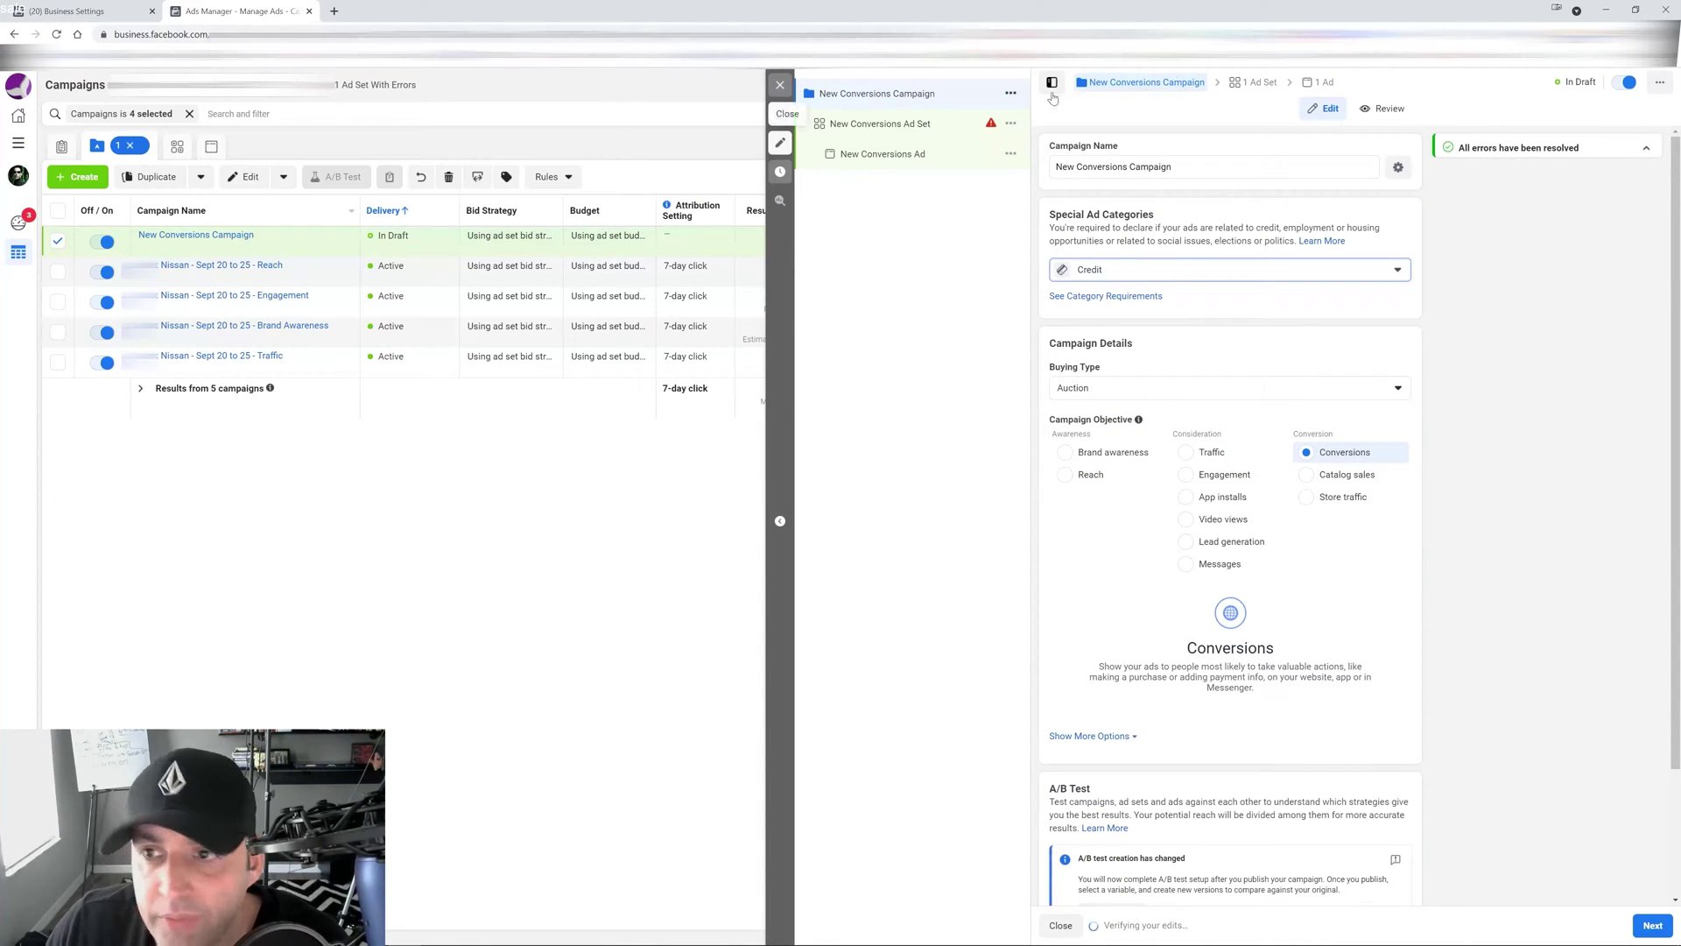
# Set the New Conversions Ad Set's conversion event to Lead.
pyautogui.click(1253, 81)
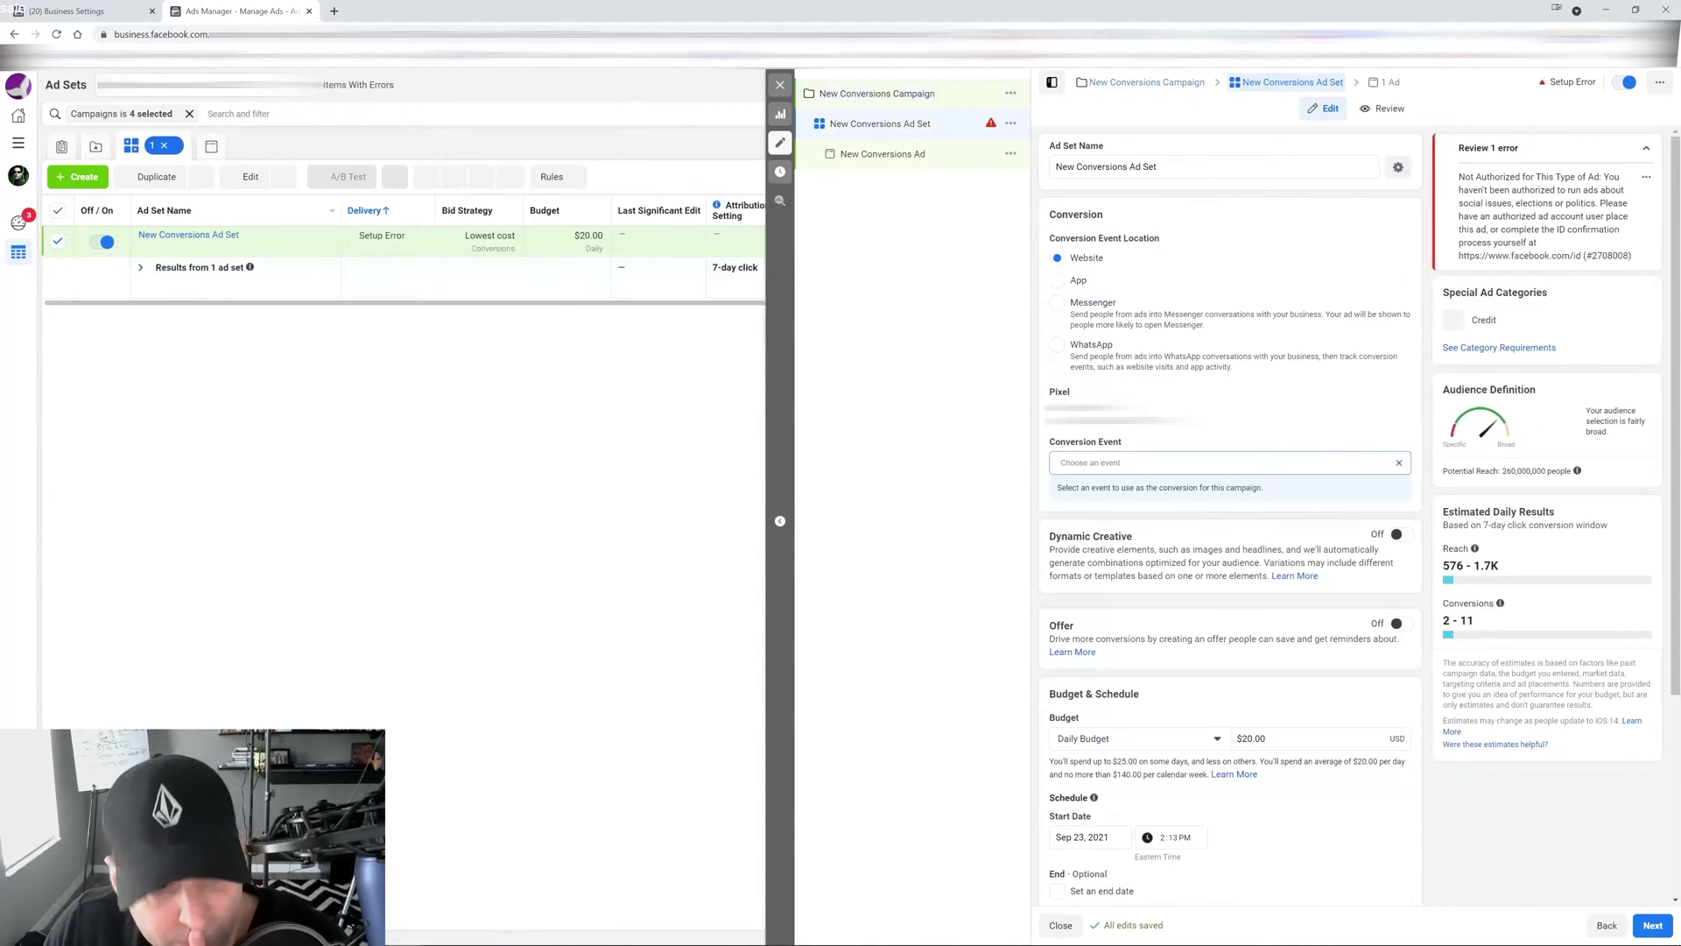
pyautogui.click(1238, 474)
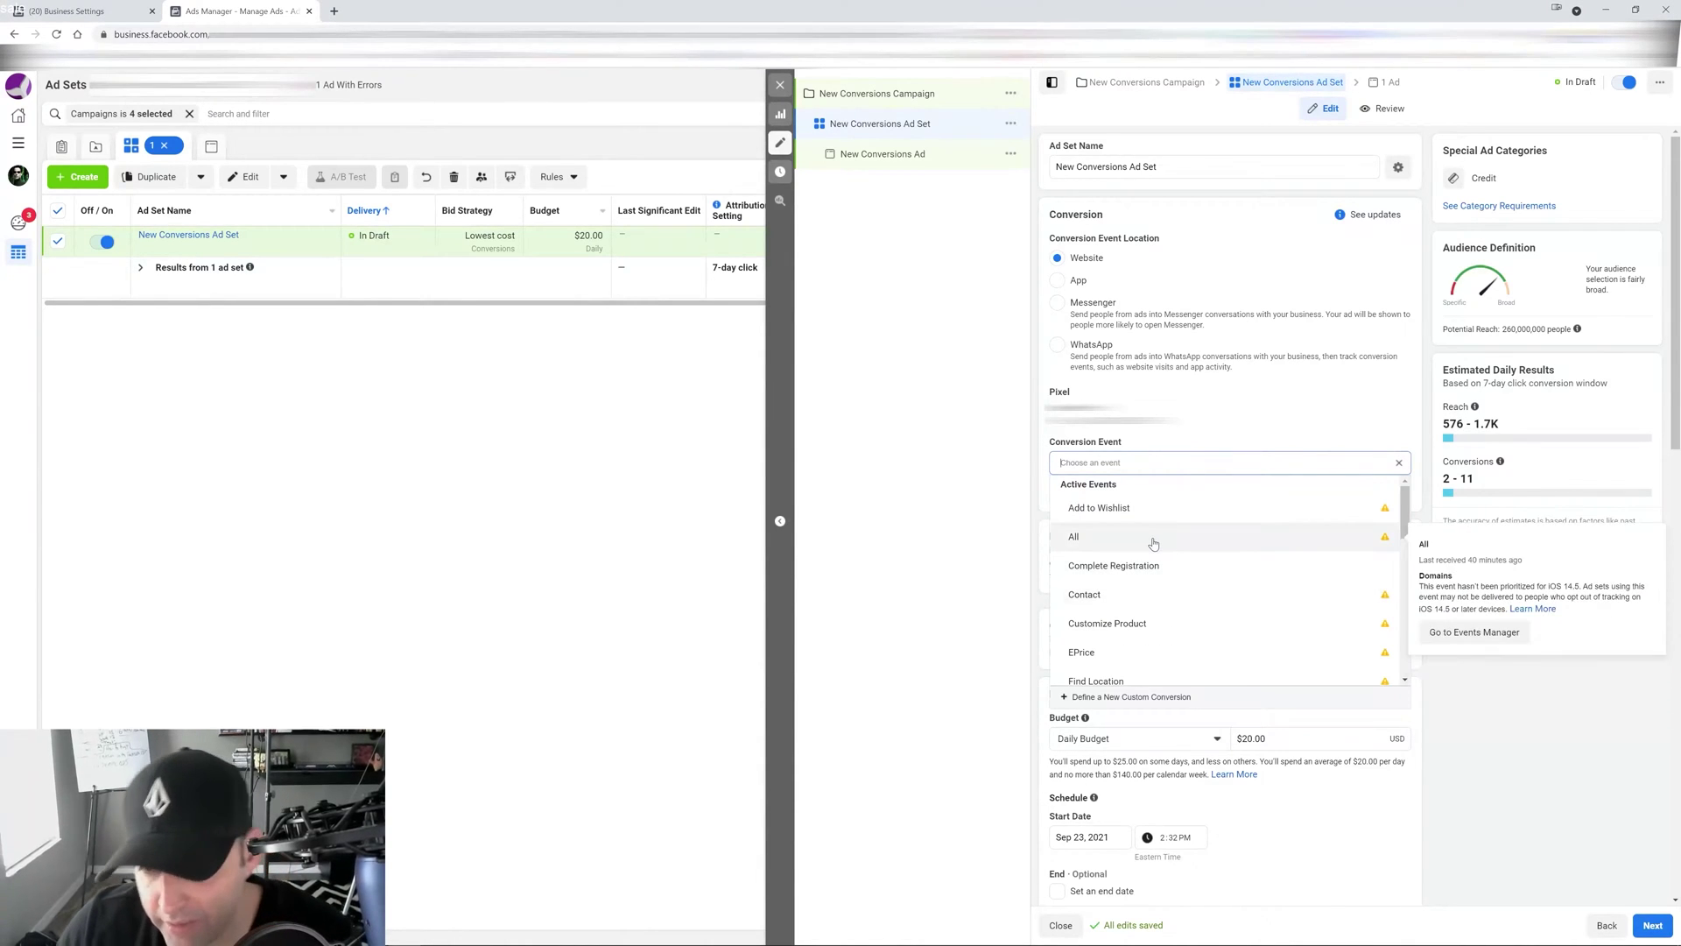
pyautogui.write('le')
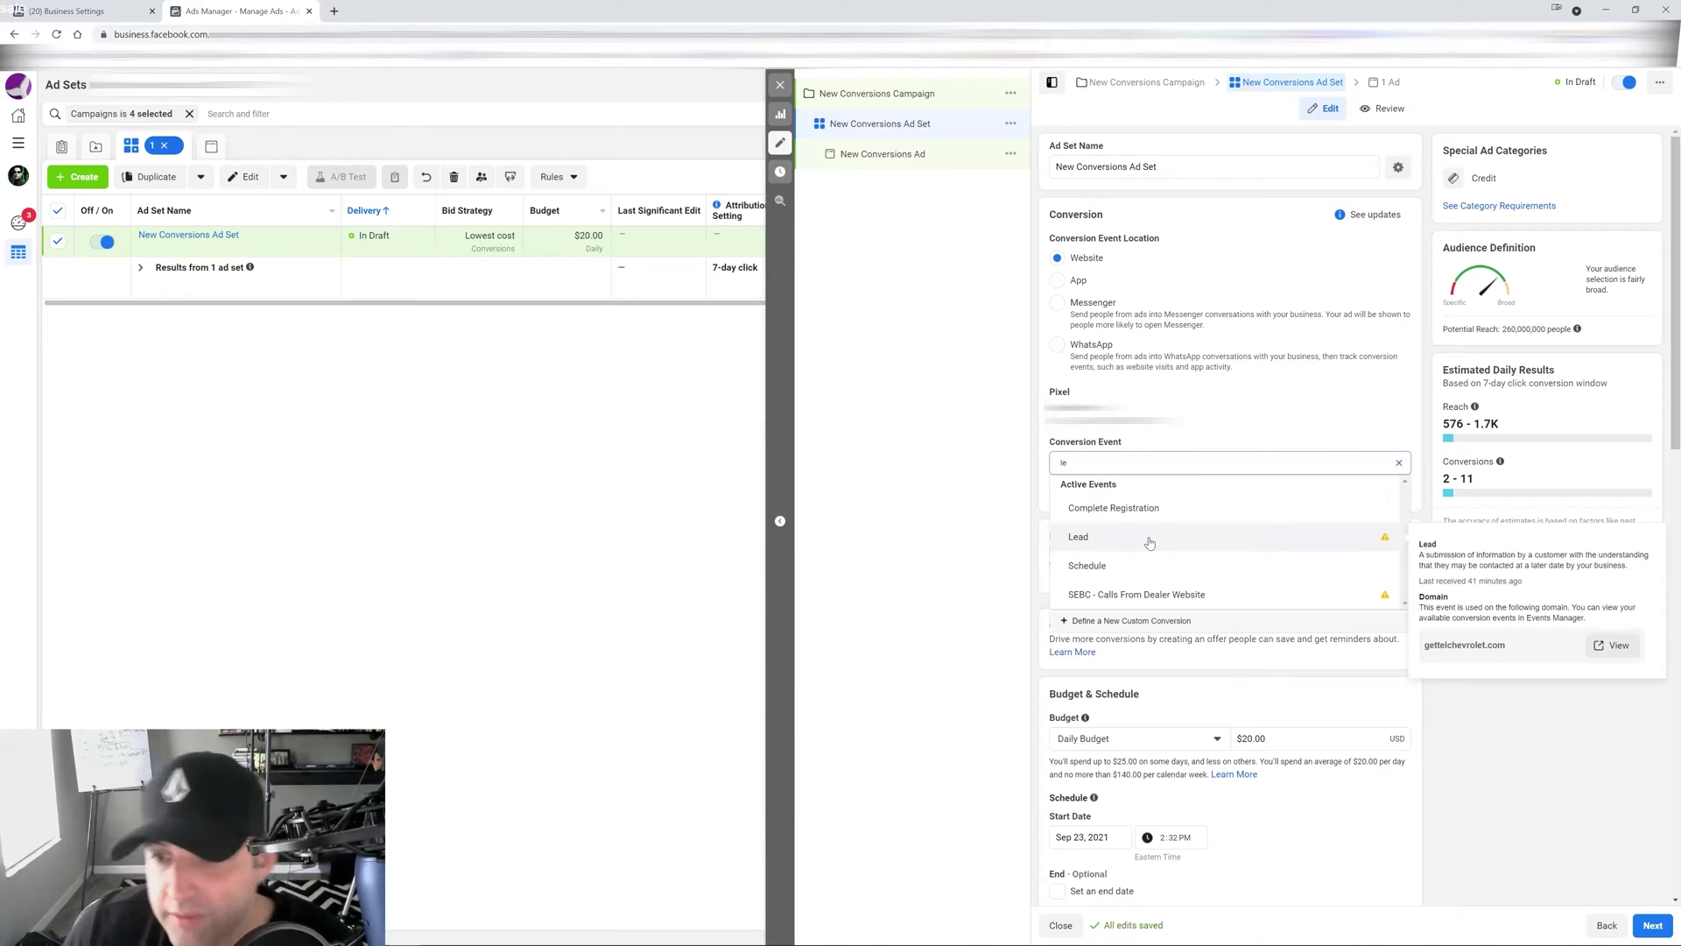
pyautogui.click(1150, 543)
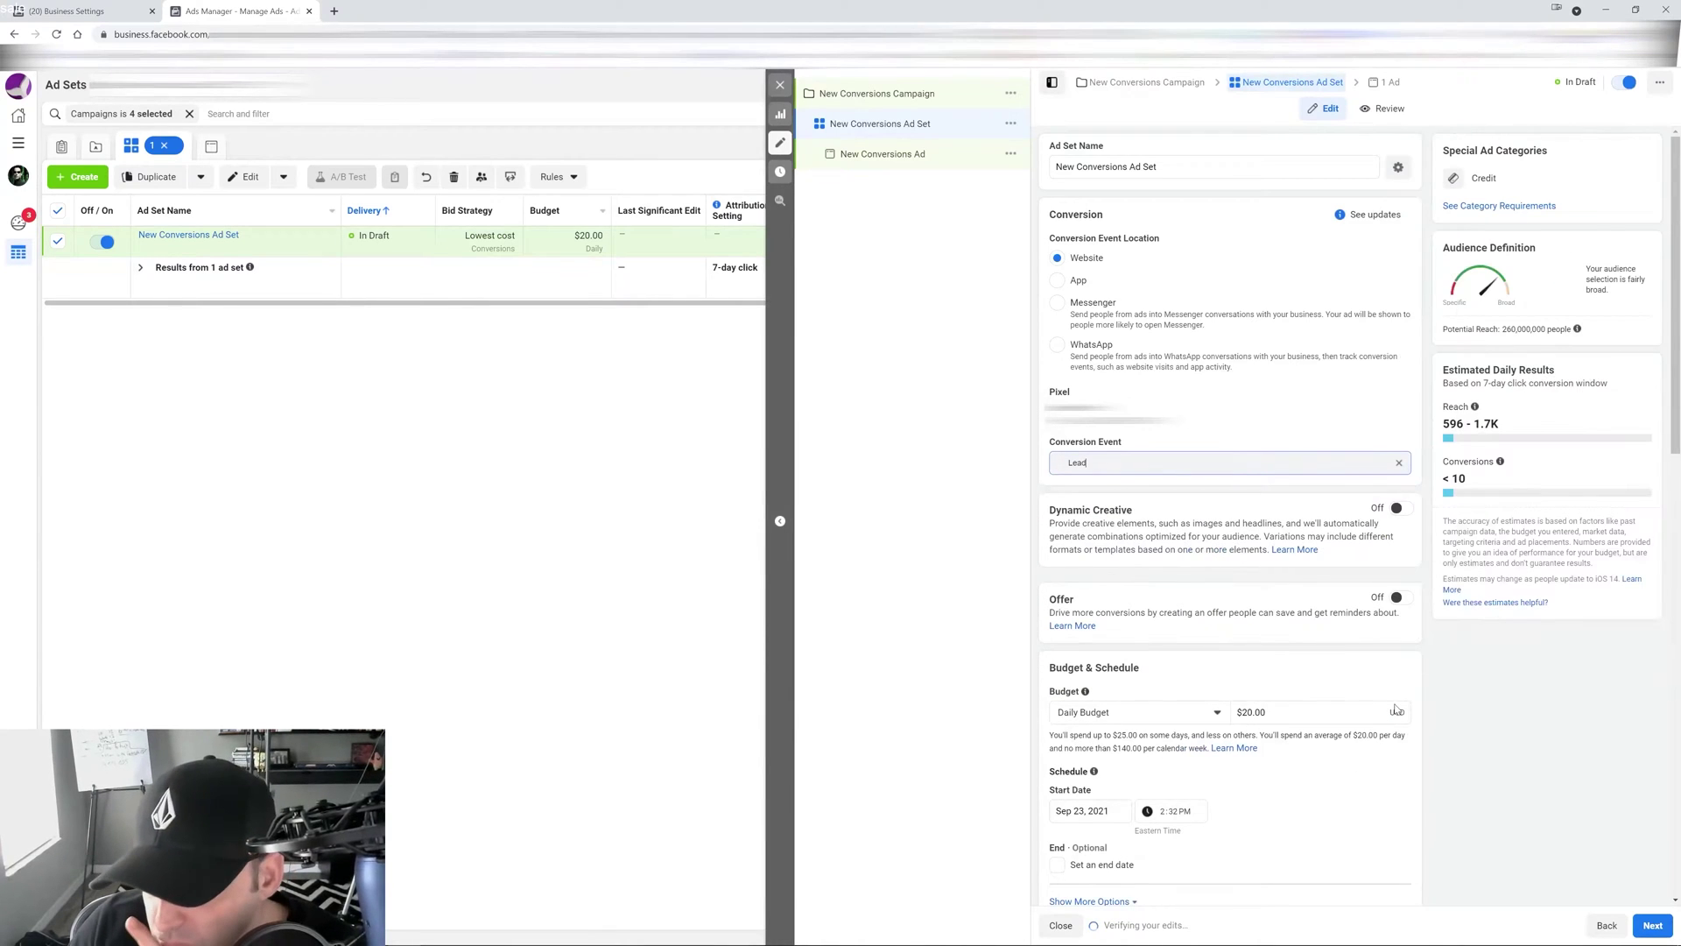
# Start creating a new Special Ad Audience from the ad set's Custom Audiences.
pyautogui.scroll(-6, 1396, 711)
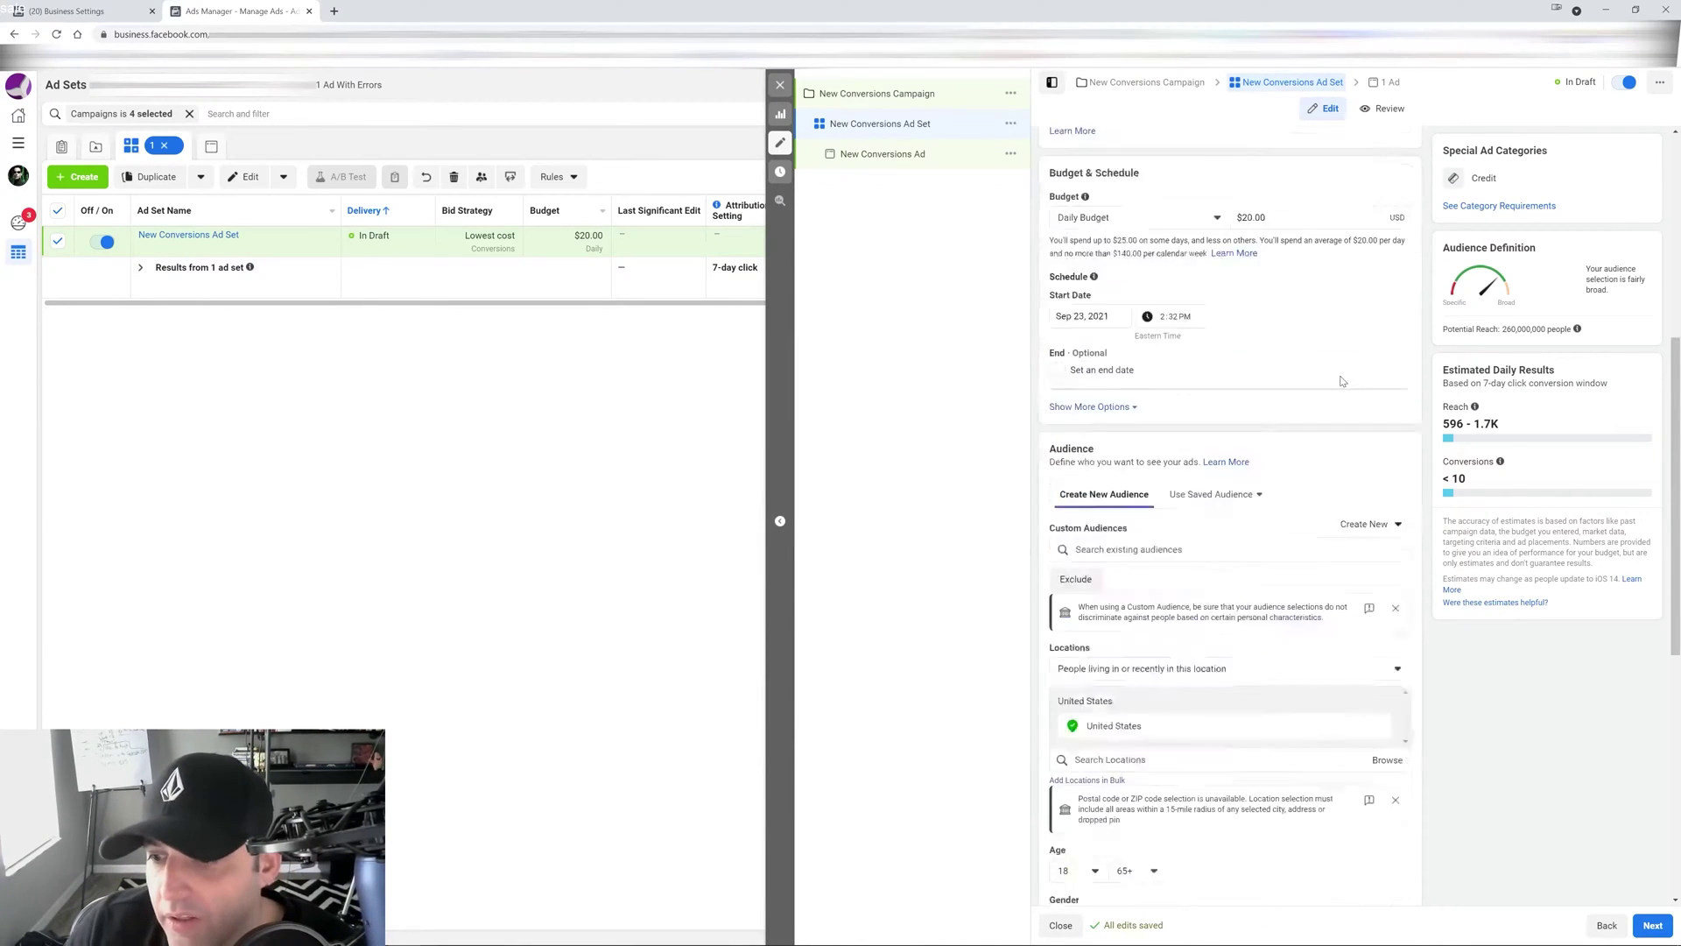
pyautogui.scroll(-2, 1335, 375)
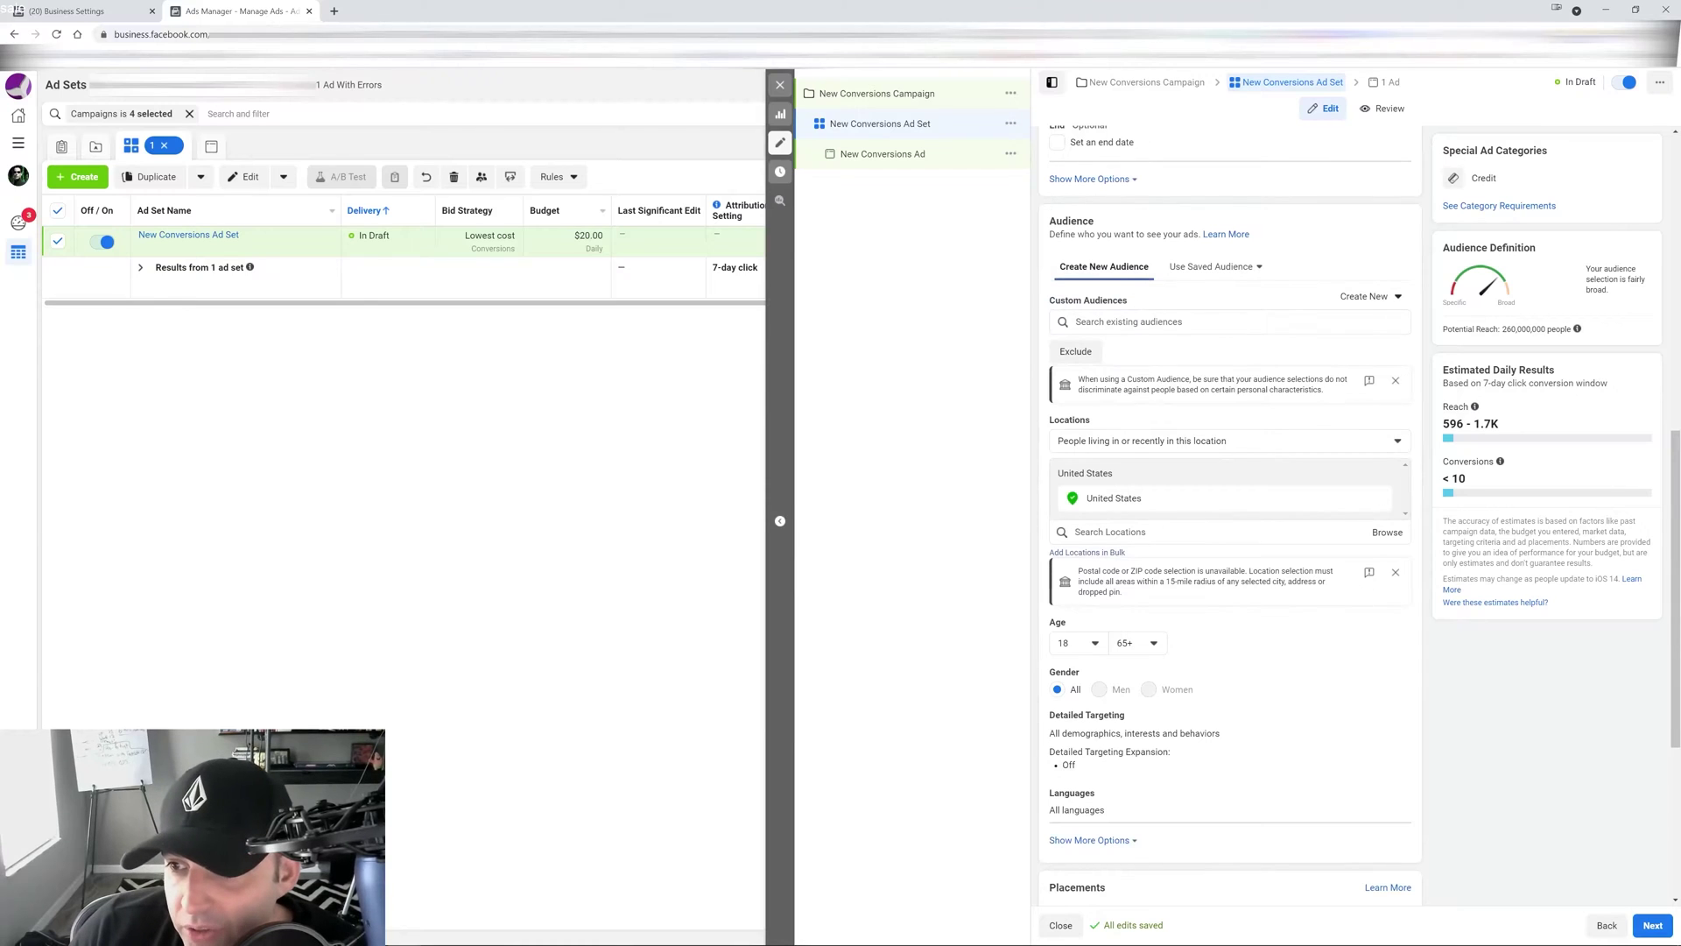
pyautogui.click(1385, 303)
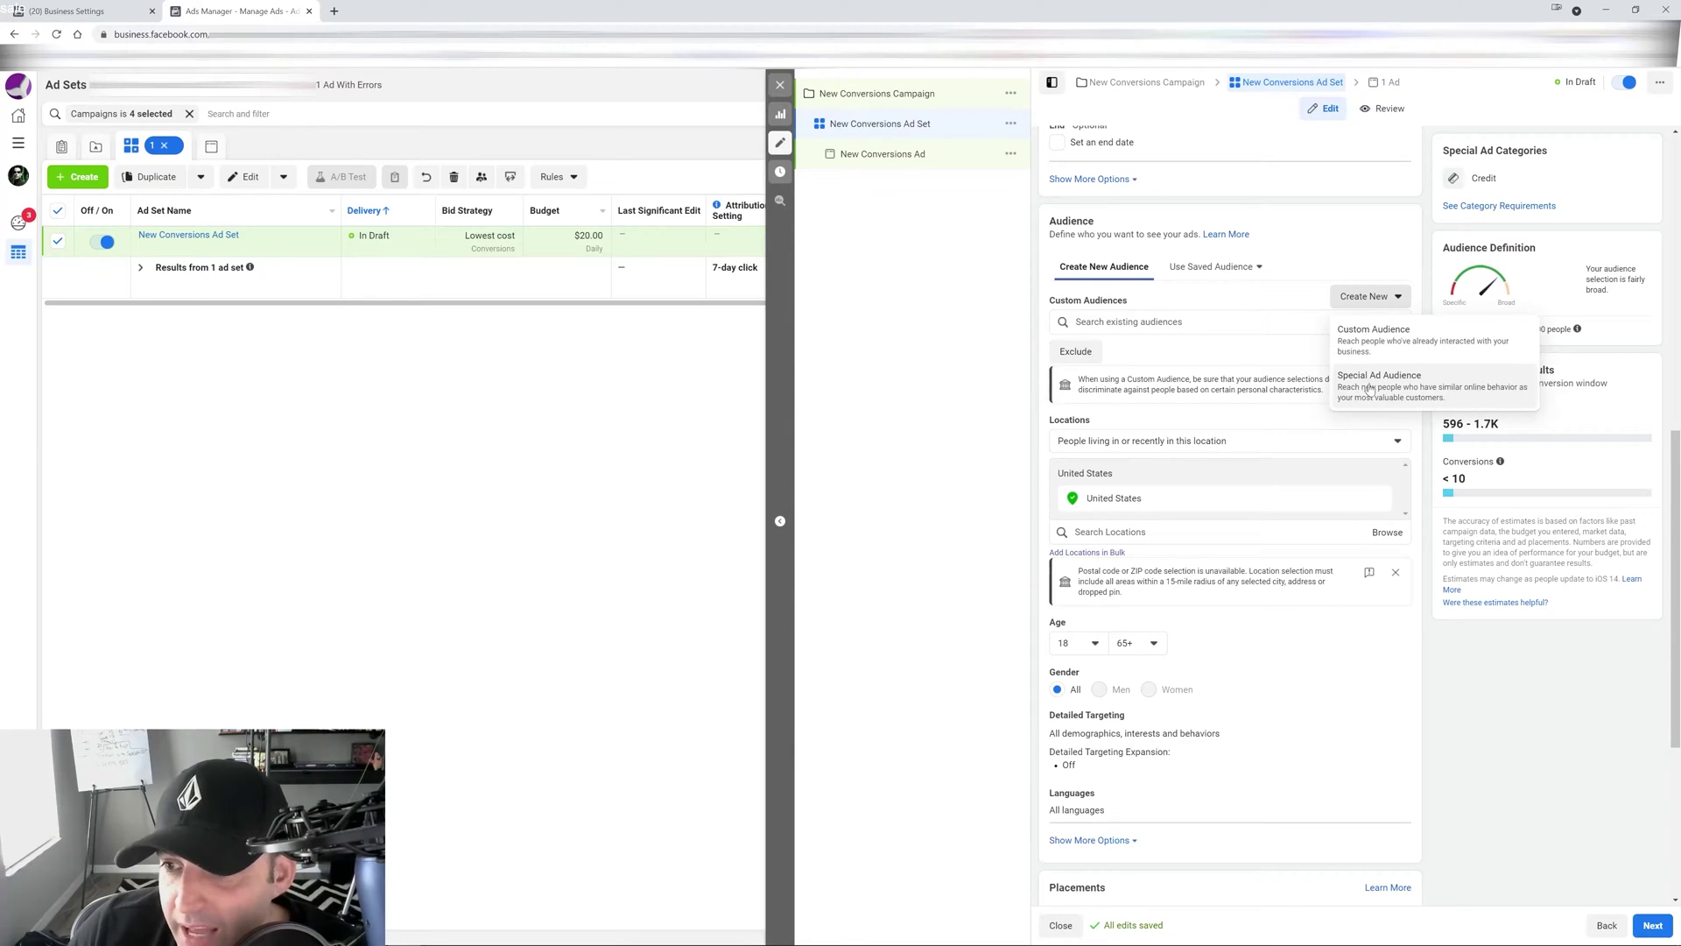
pyautogui.click(1407, 391)
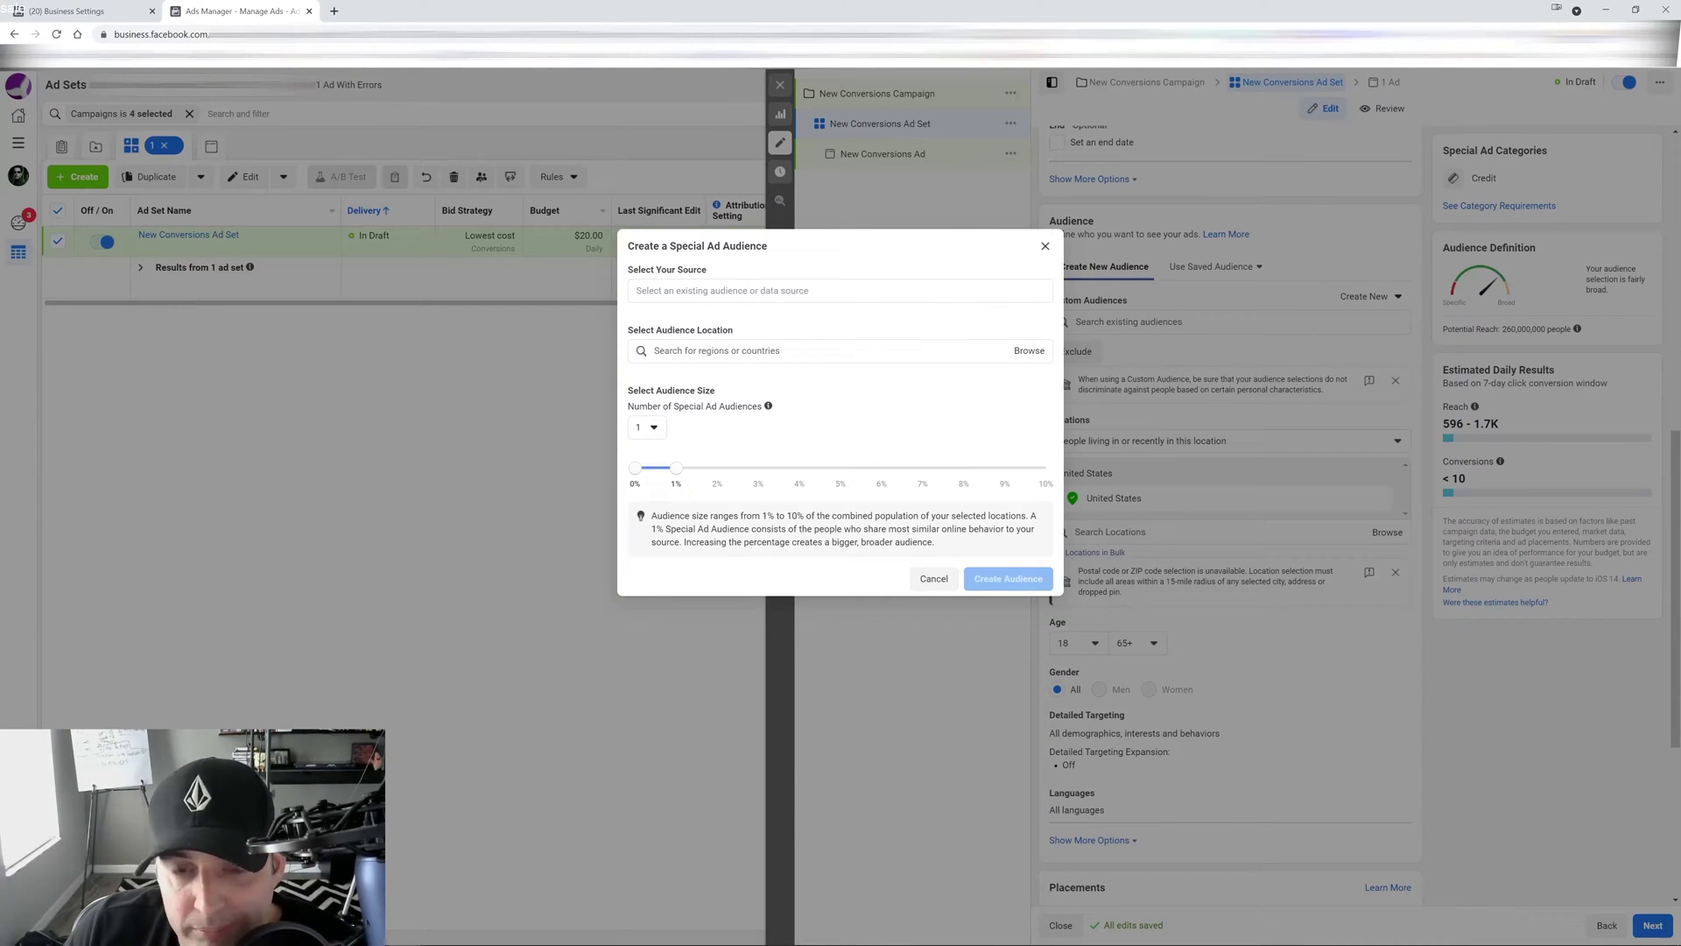
# Build one Special Ad Audience from the chosen source, United States location, 5% size.
pyautogui.click(788, 290)
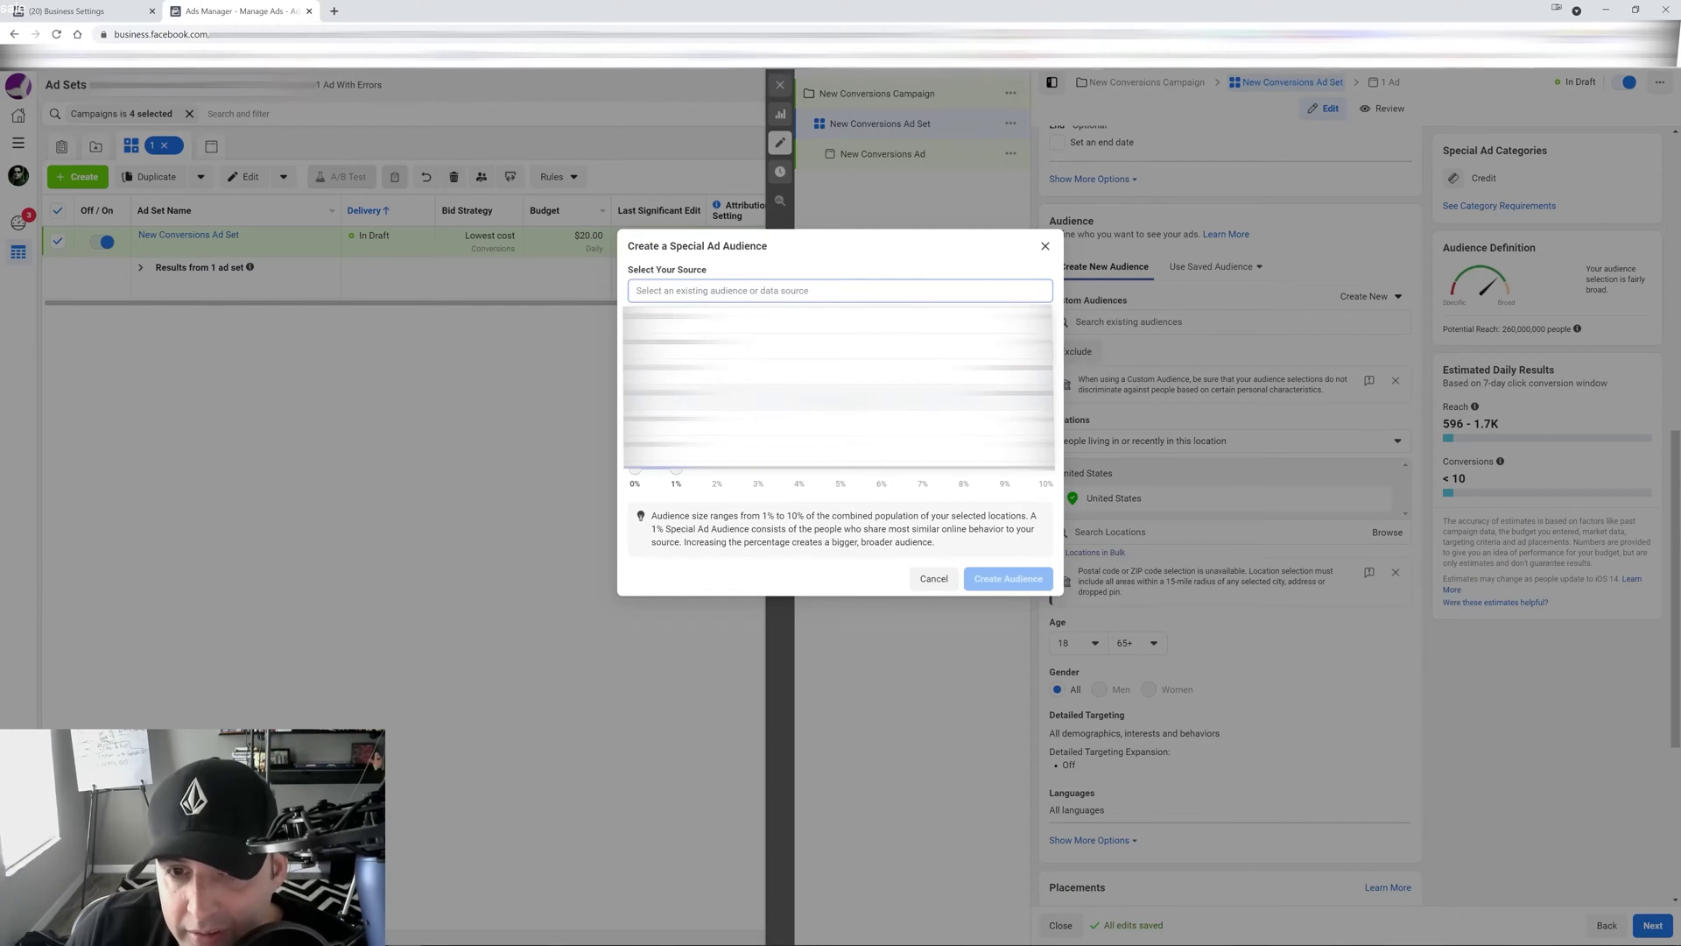
pyautogui.click(831, 434)
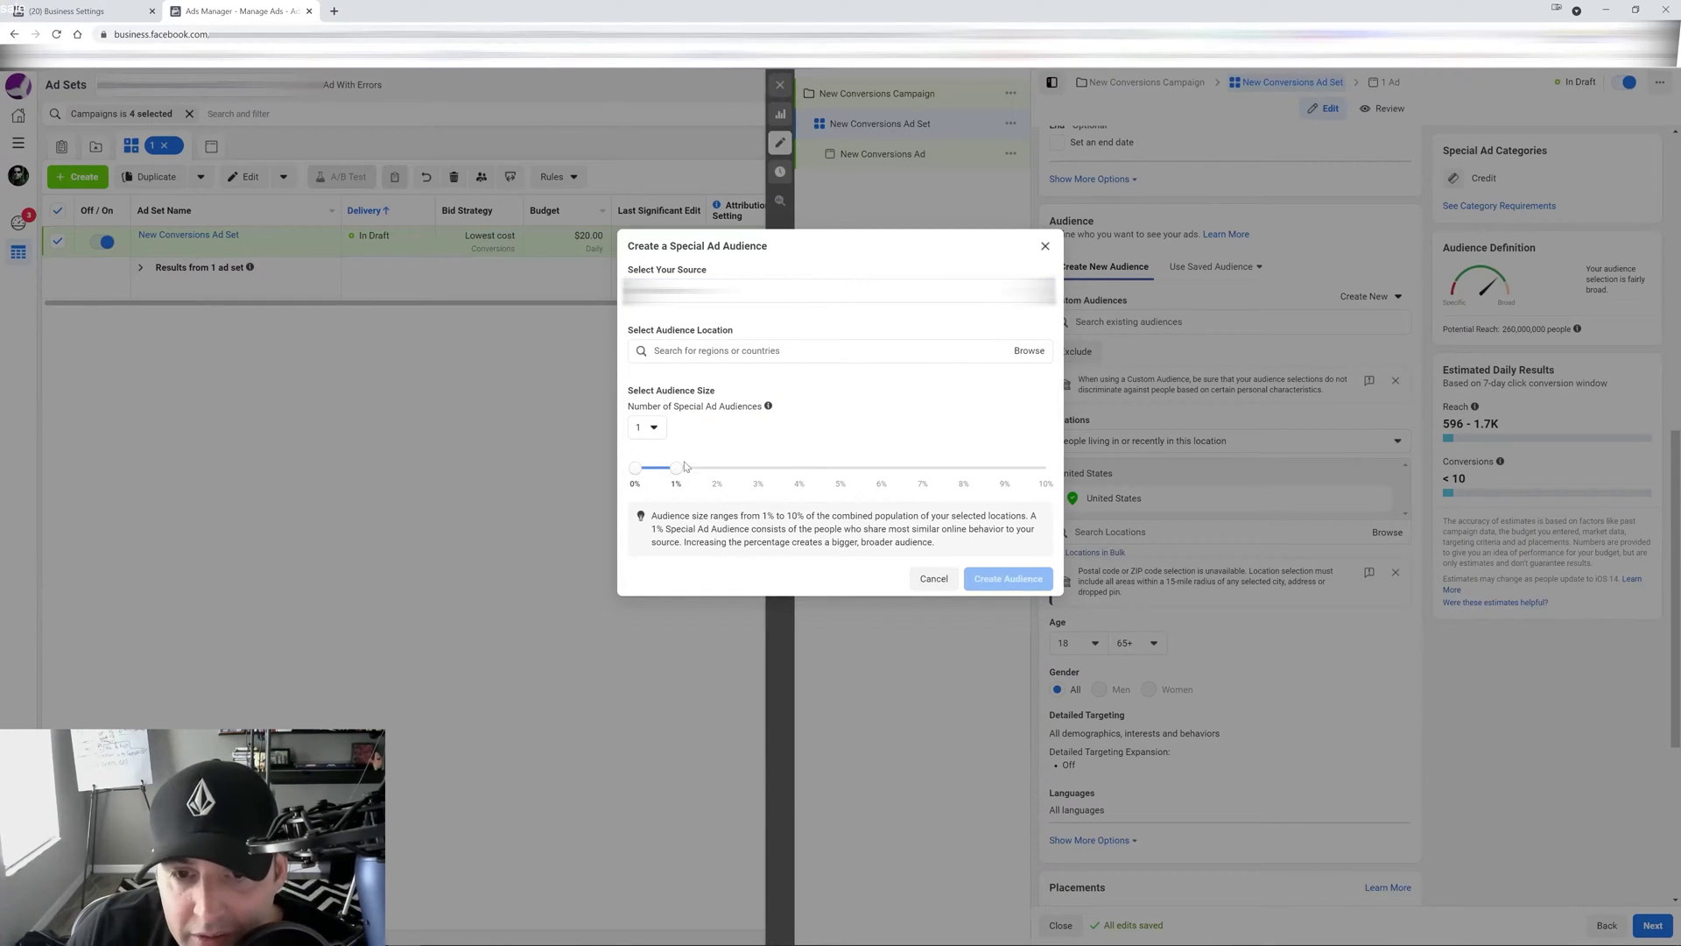
pyautogui.click(660, 432)
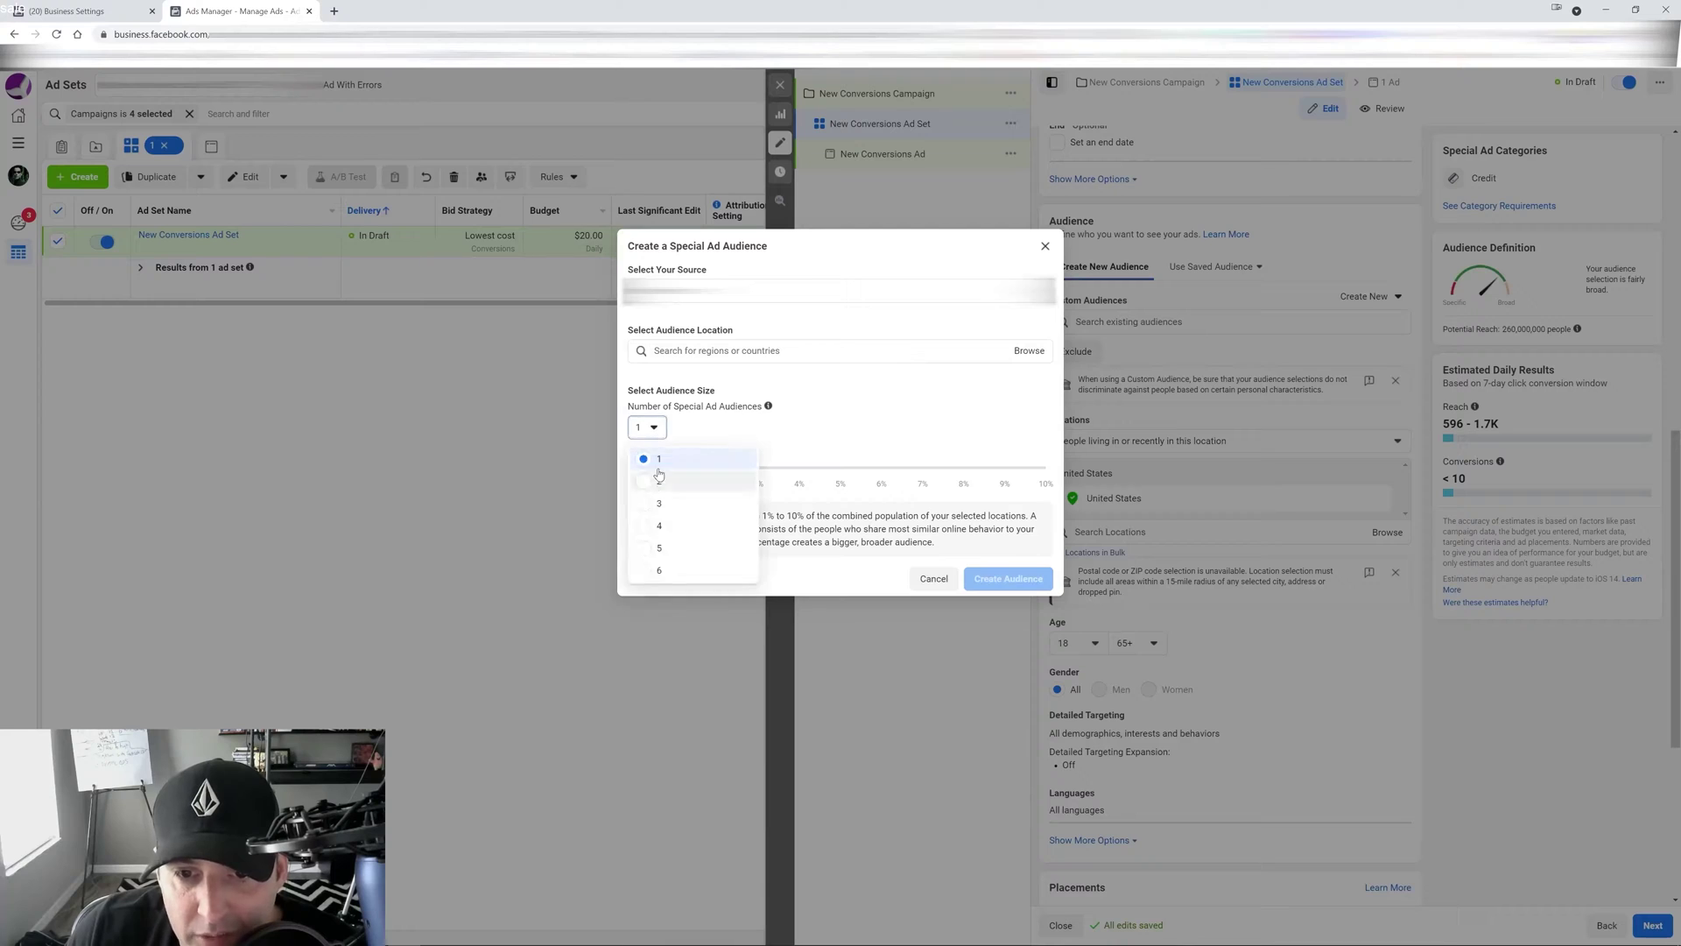
pyautogui.click(698, 434)
pyautogui.moveTo(675, 470); pyautogui.dragTo(840, 469)
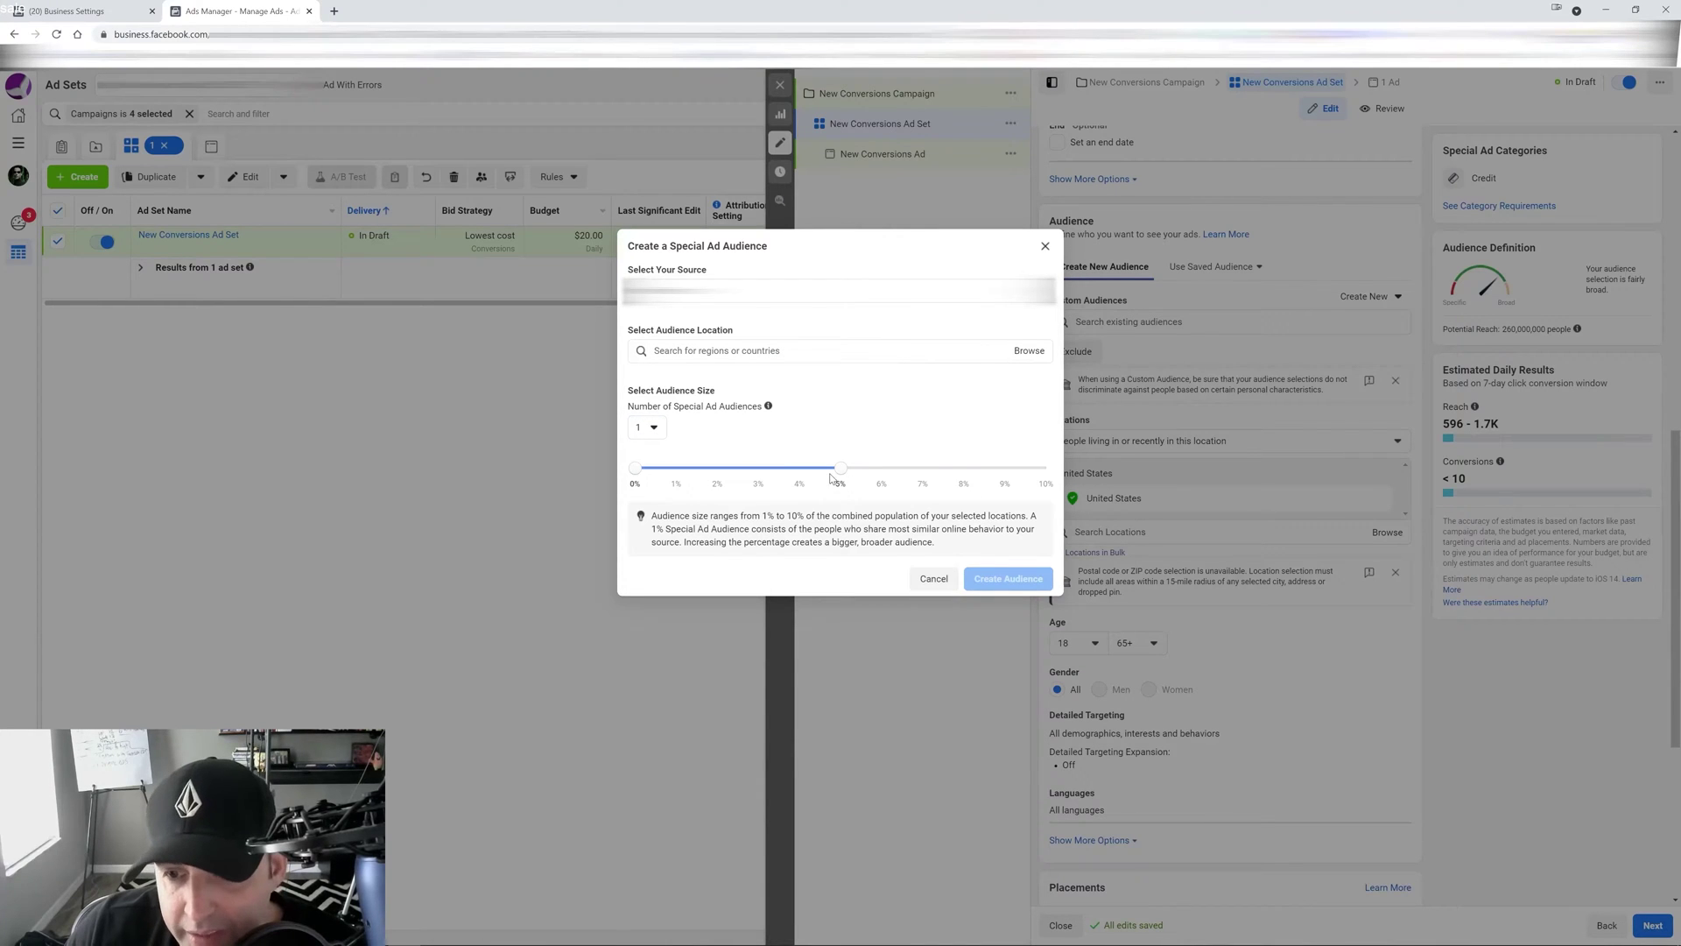
pyautogui.click(767, 349)
pyautogui.write('un')
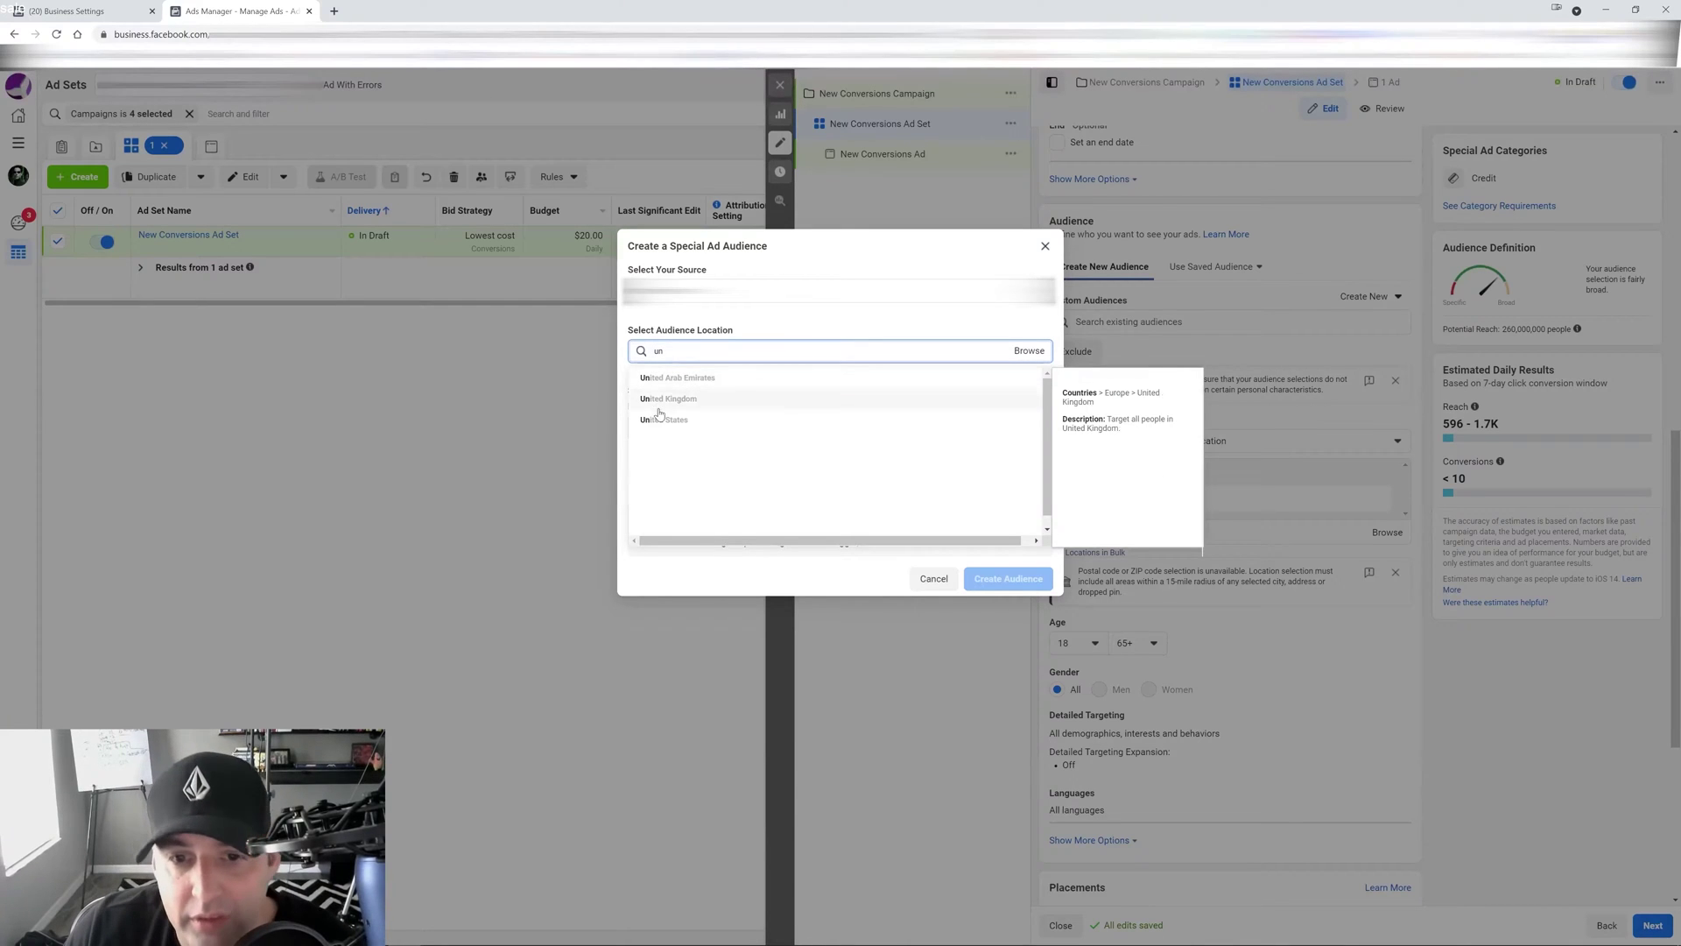
pyautogui.click(663, 419)
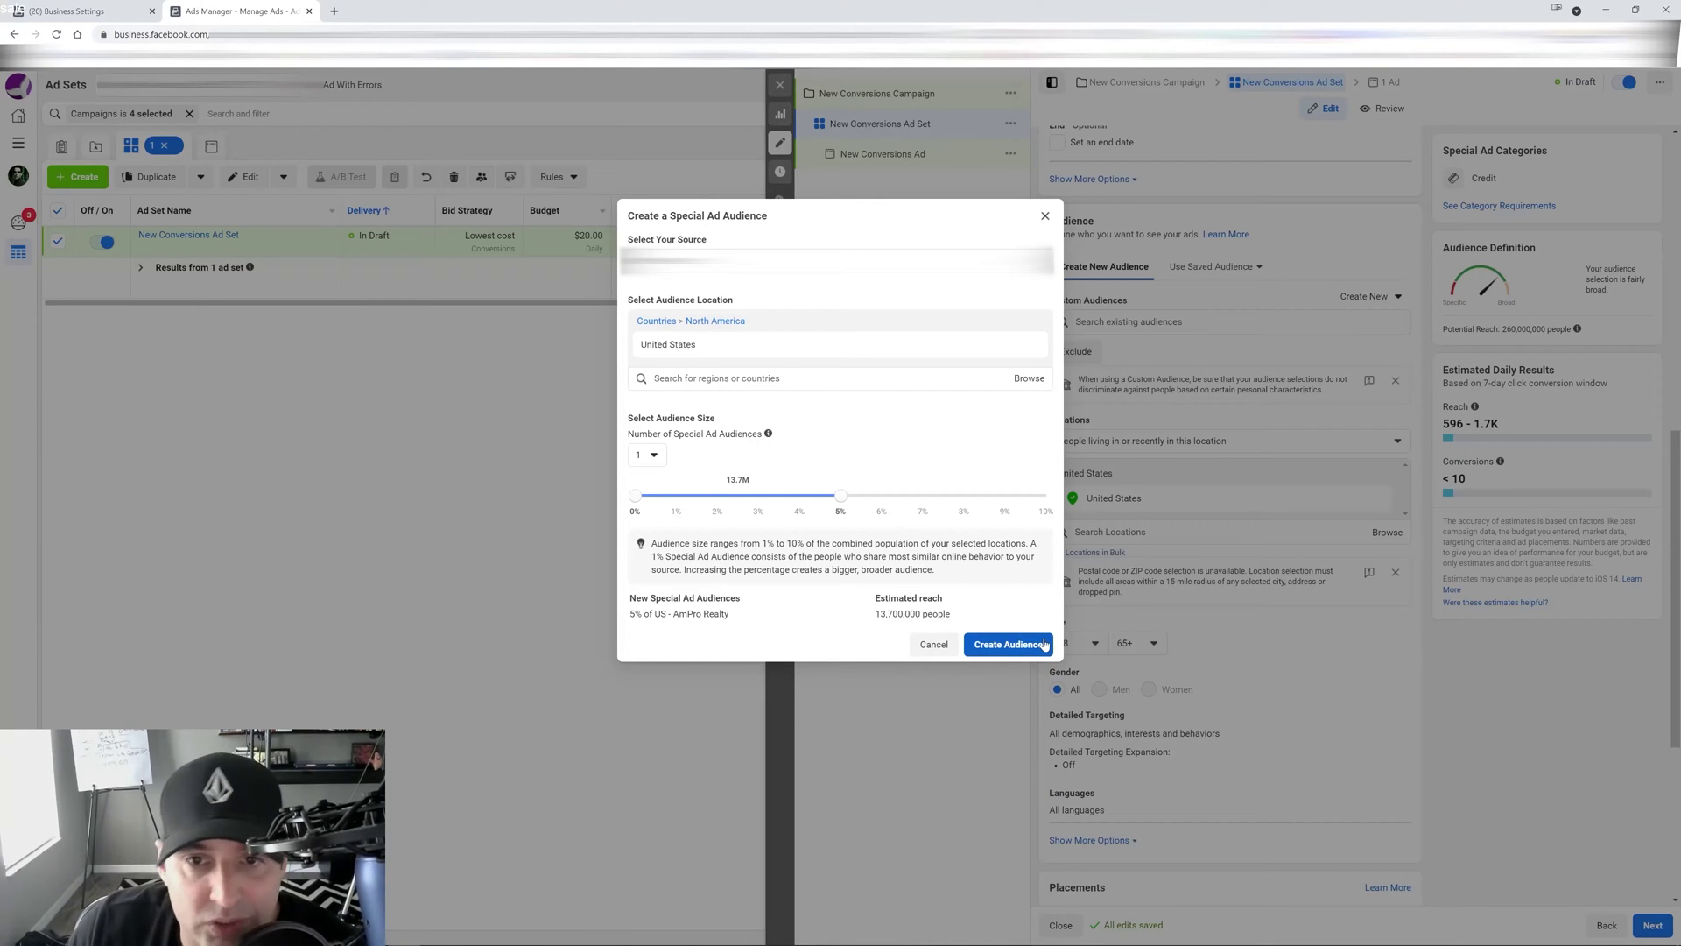
pyautogui.click(1009, 654)
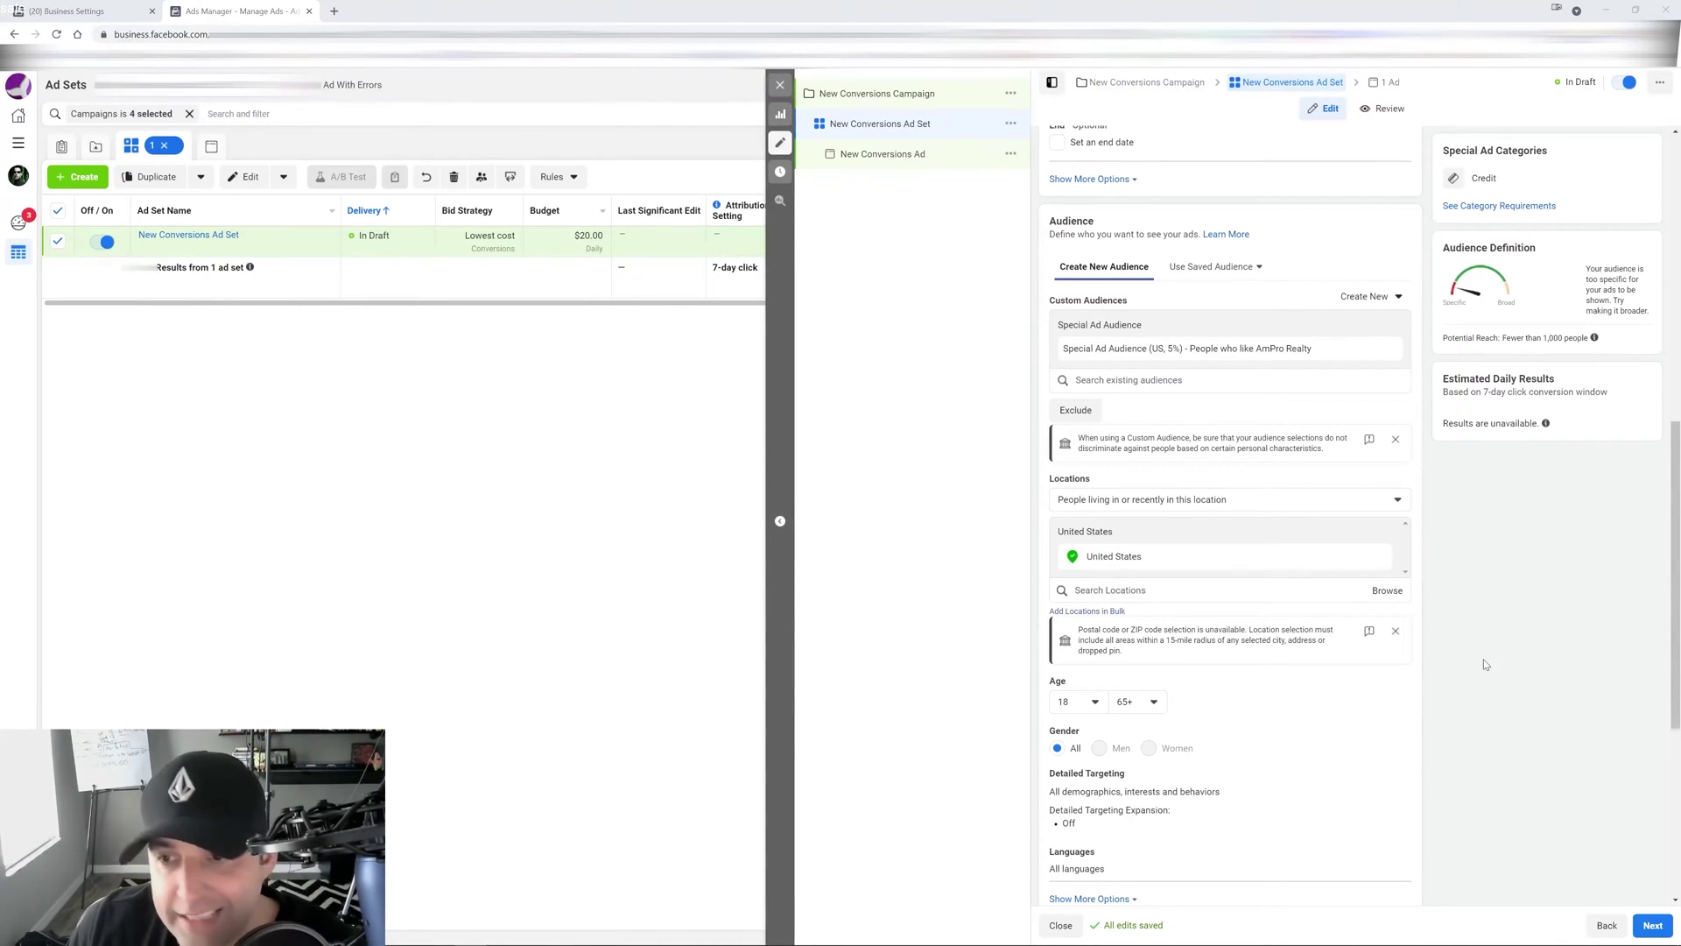
# Browse existing audiences filtered by Special Ad Audiences, Custom Audiences, then all types.
pyautogui.click(1076, 380)
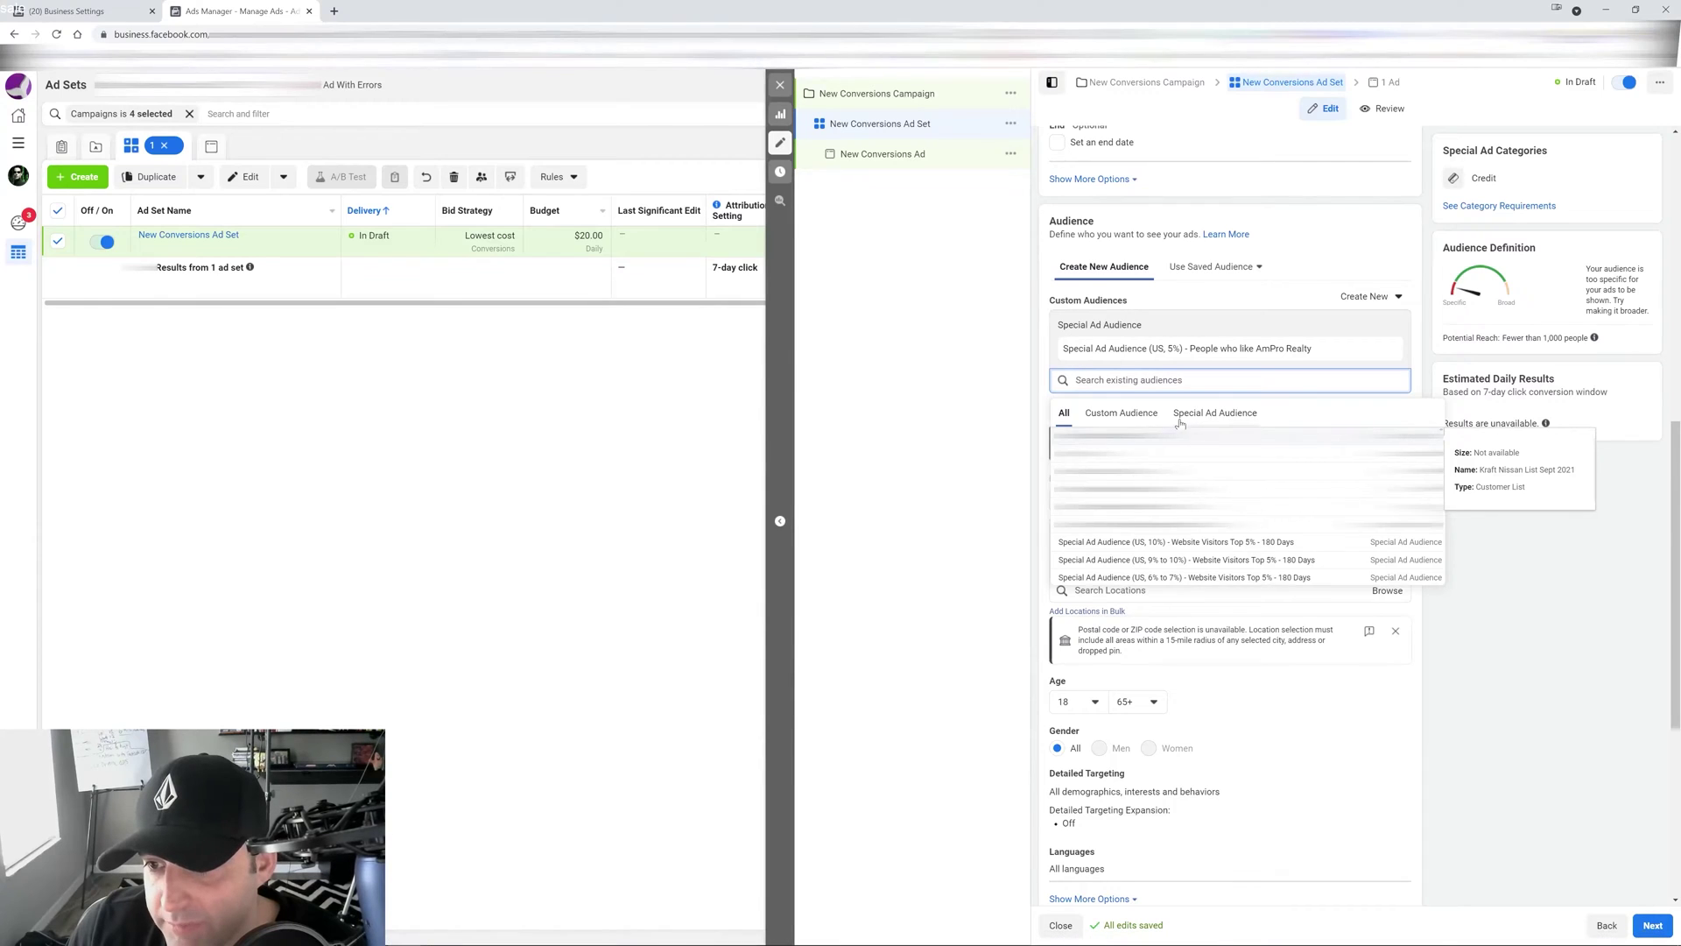
pyautogui.click(1246, 420)
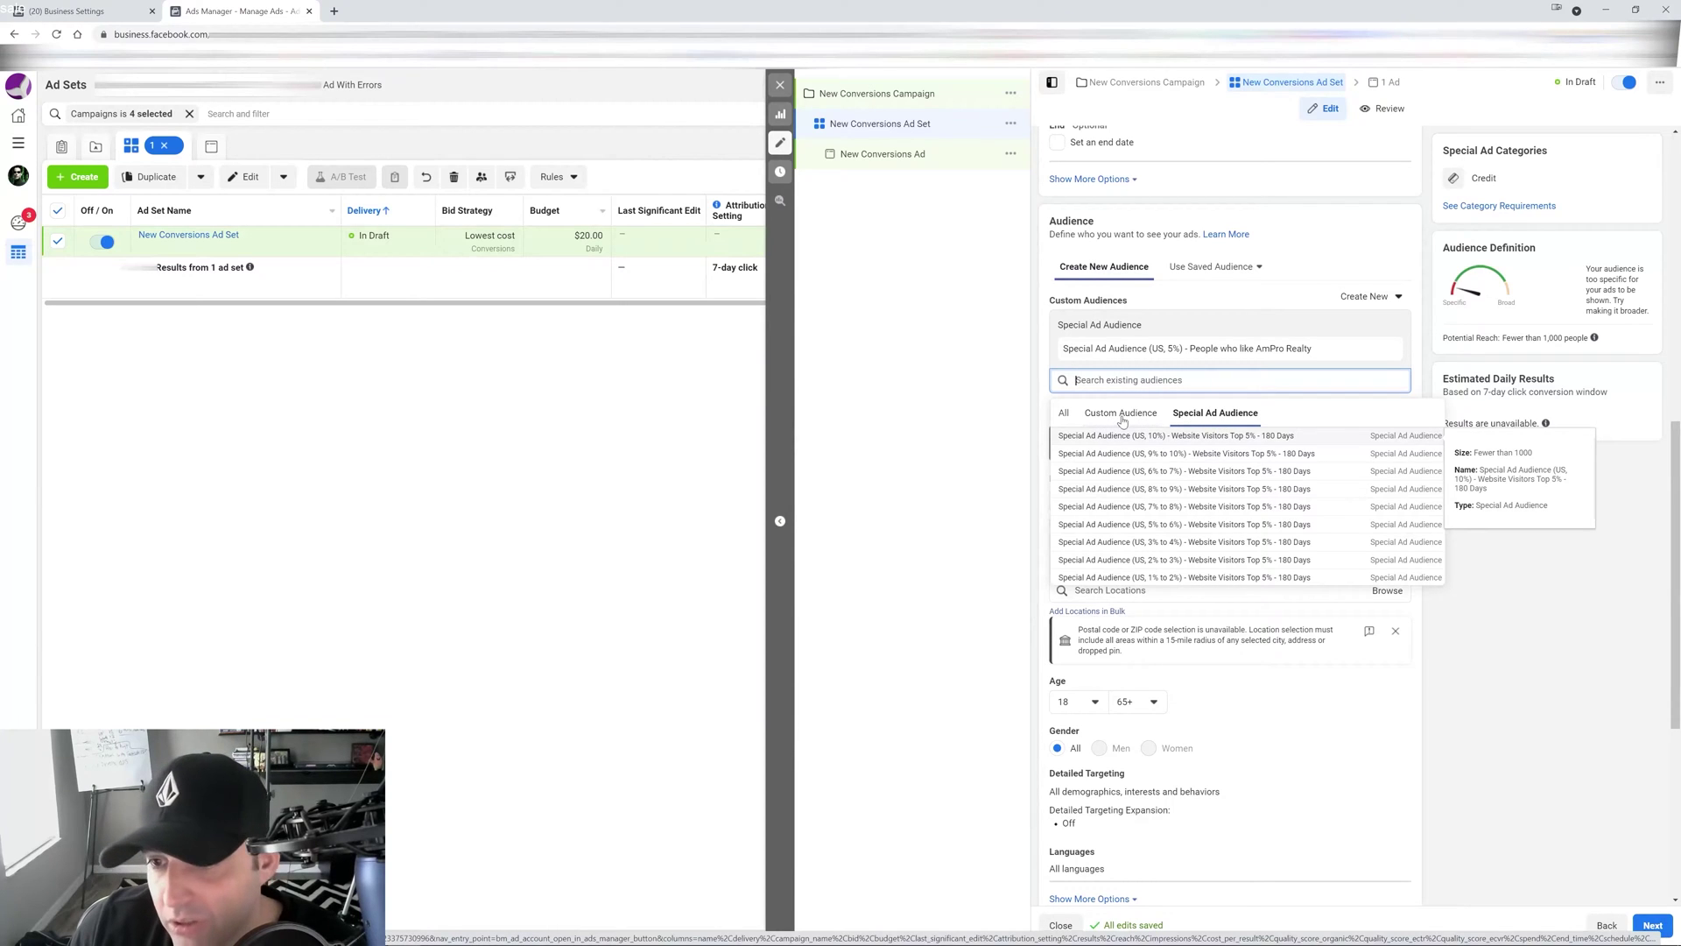
pyautogui.click(1119, 421)
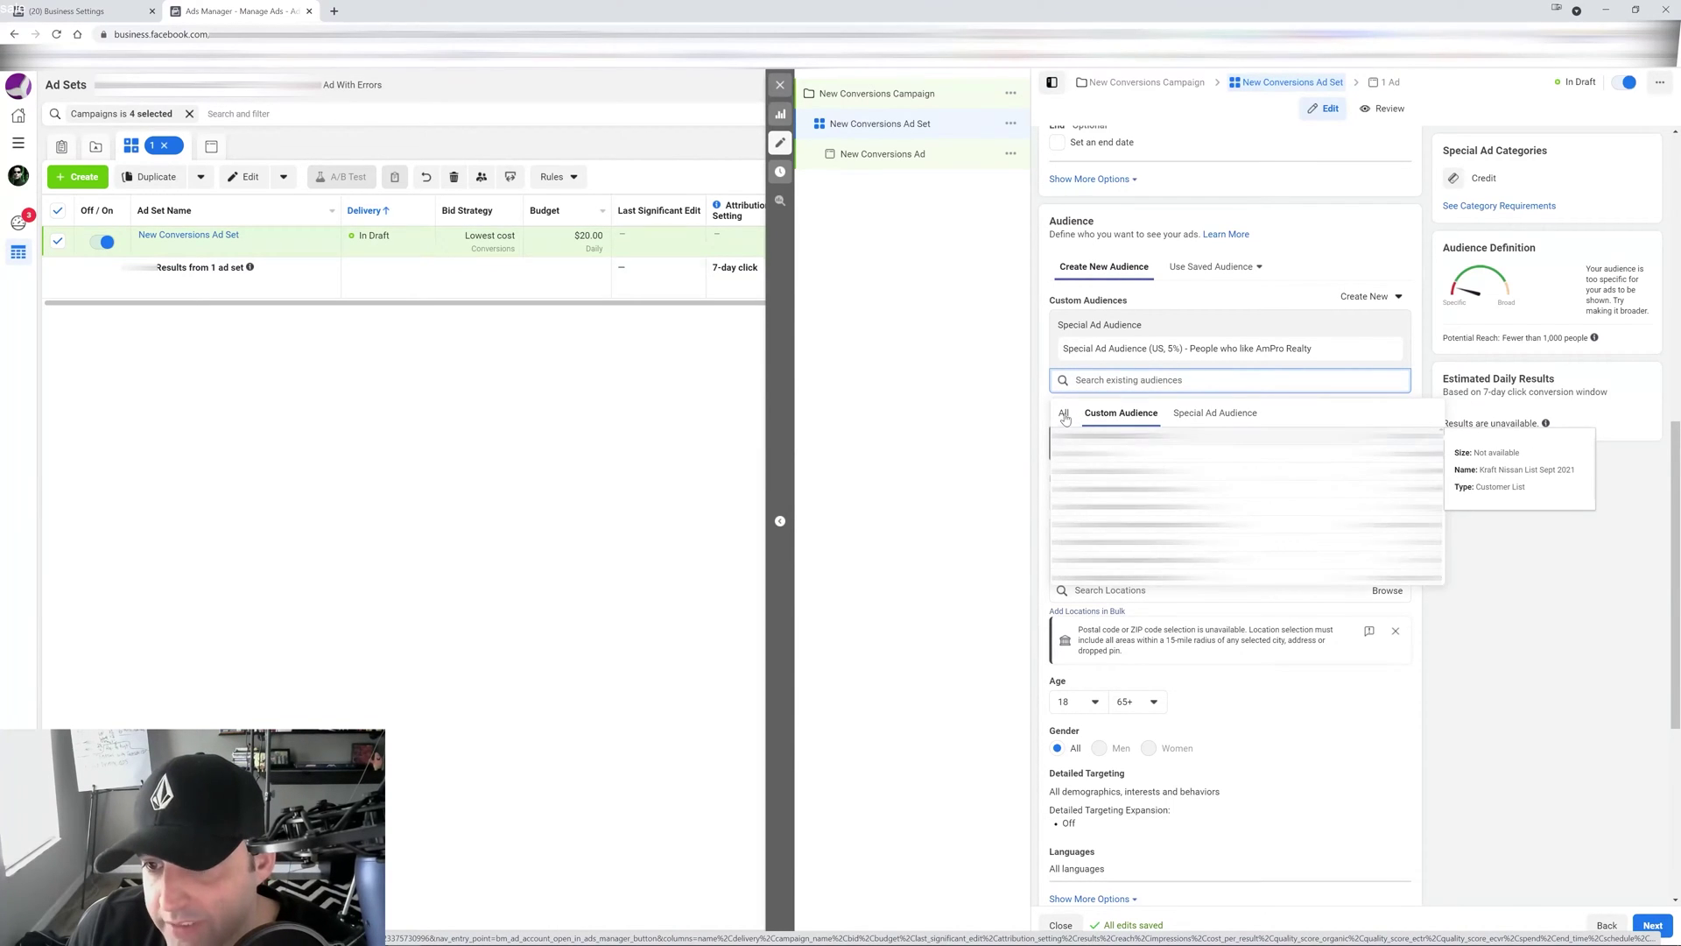
pyautogui.click(1063, 414)
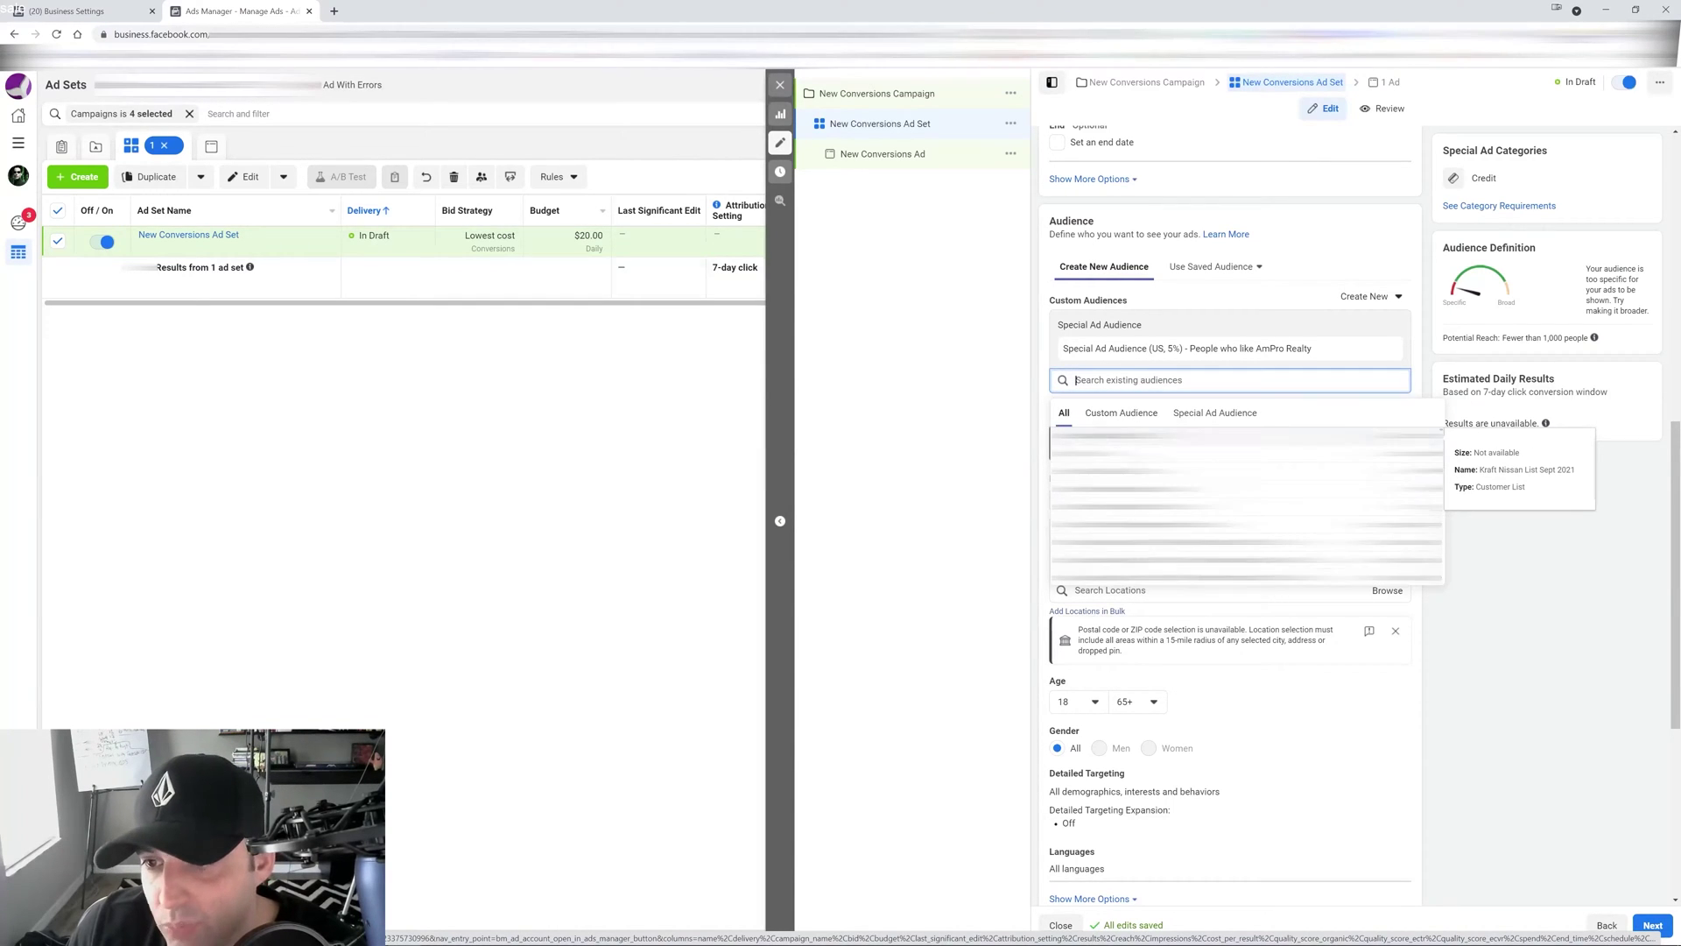
pyautogui.click(1332, 317)
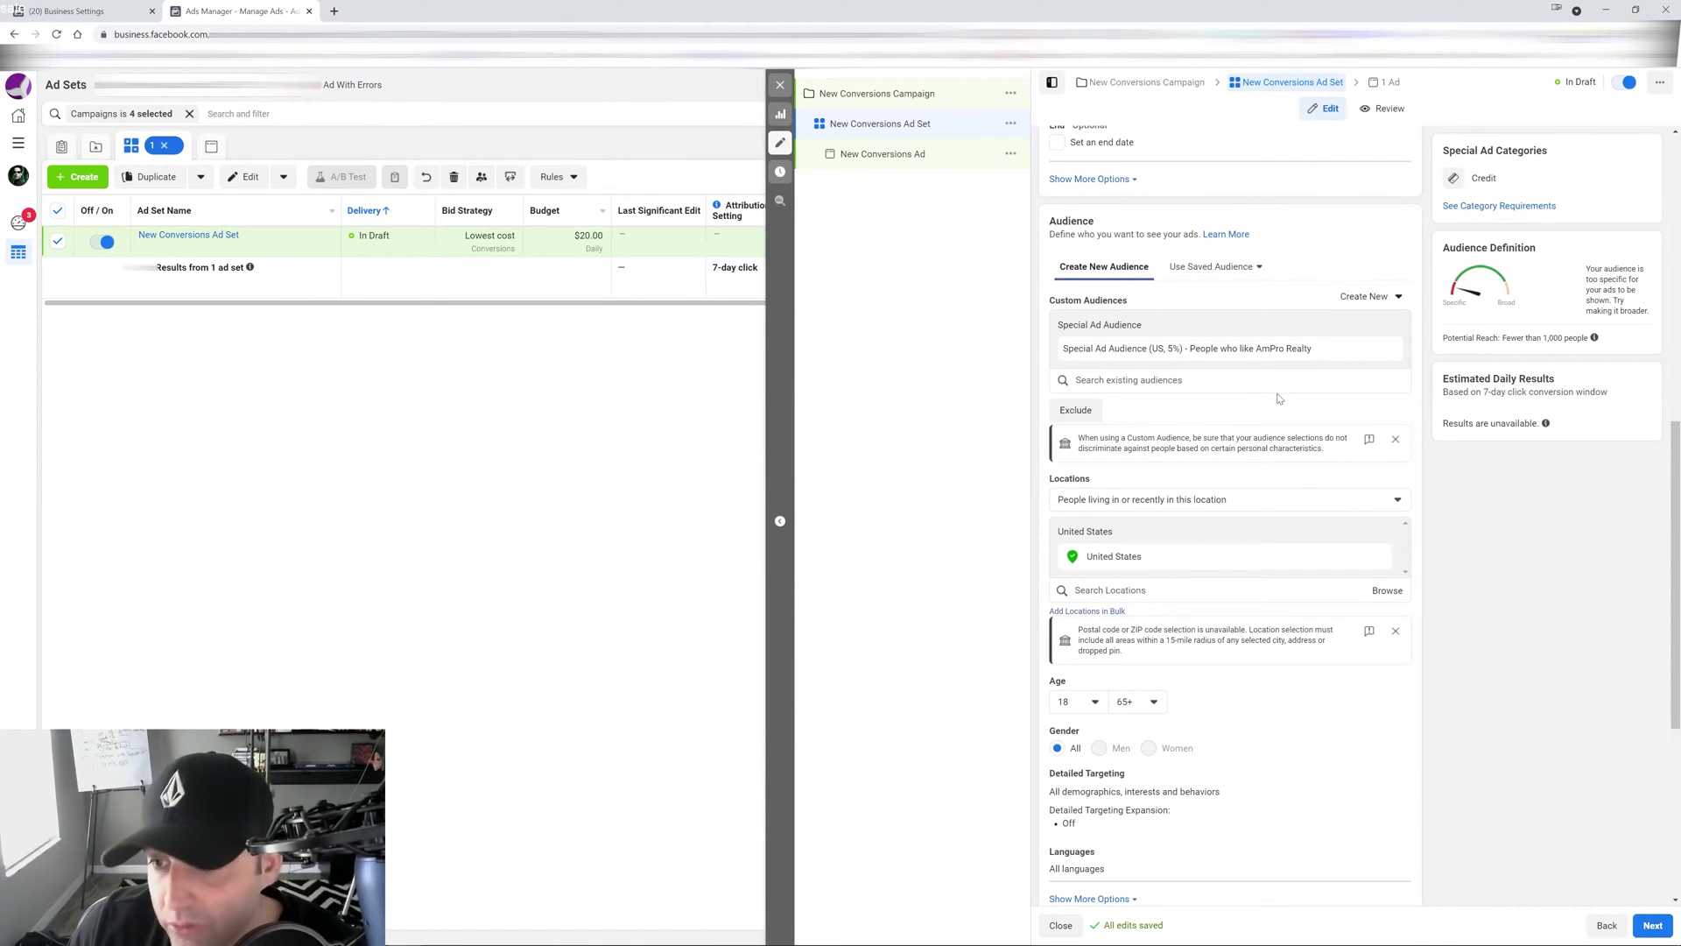
pyautogui.click(1369, 296)
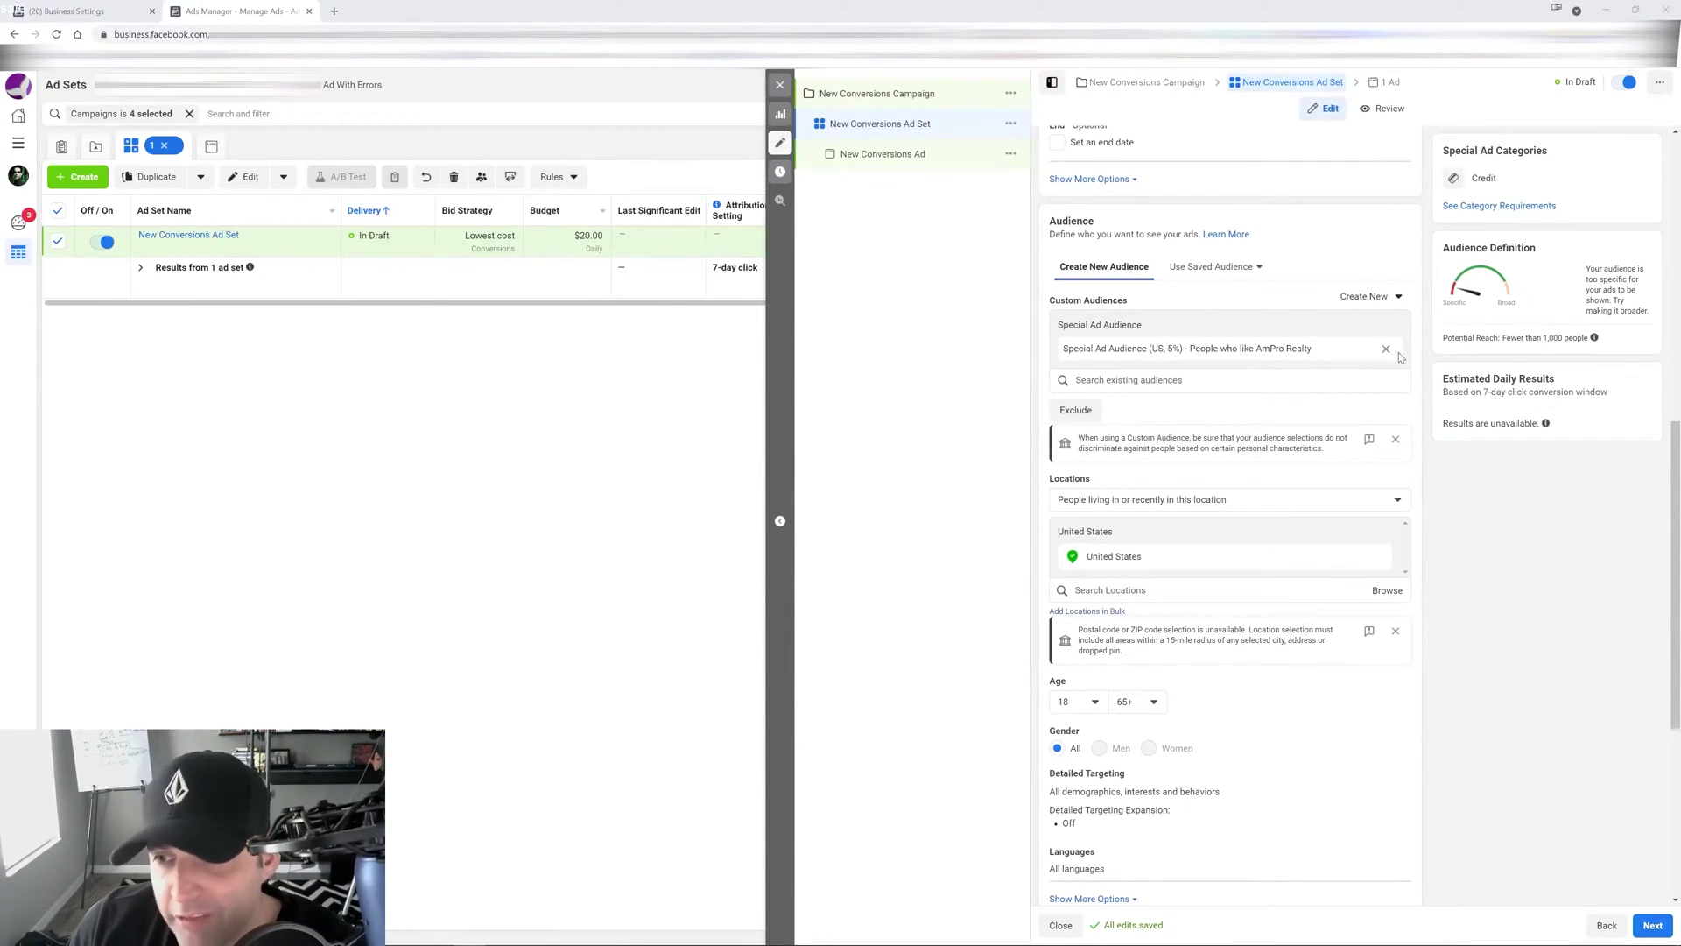
# Remove the Special Ad Audience from the ad set and start editing Detailed Targeting.
pyautogui.click(1386, 348)
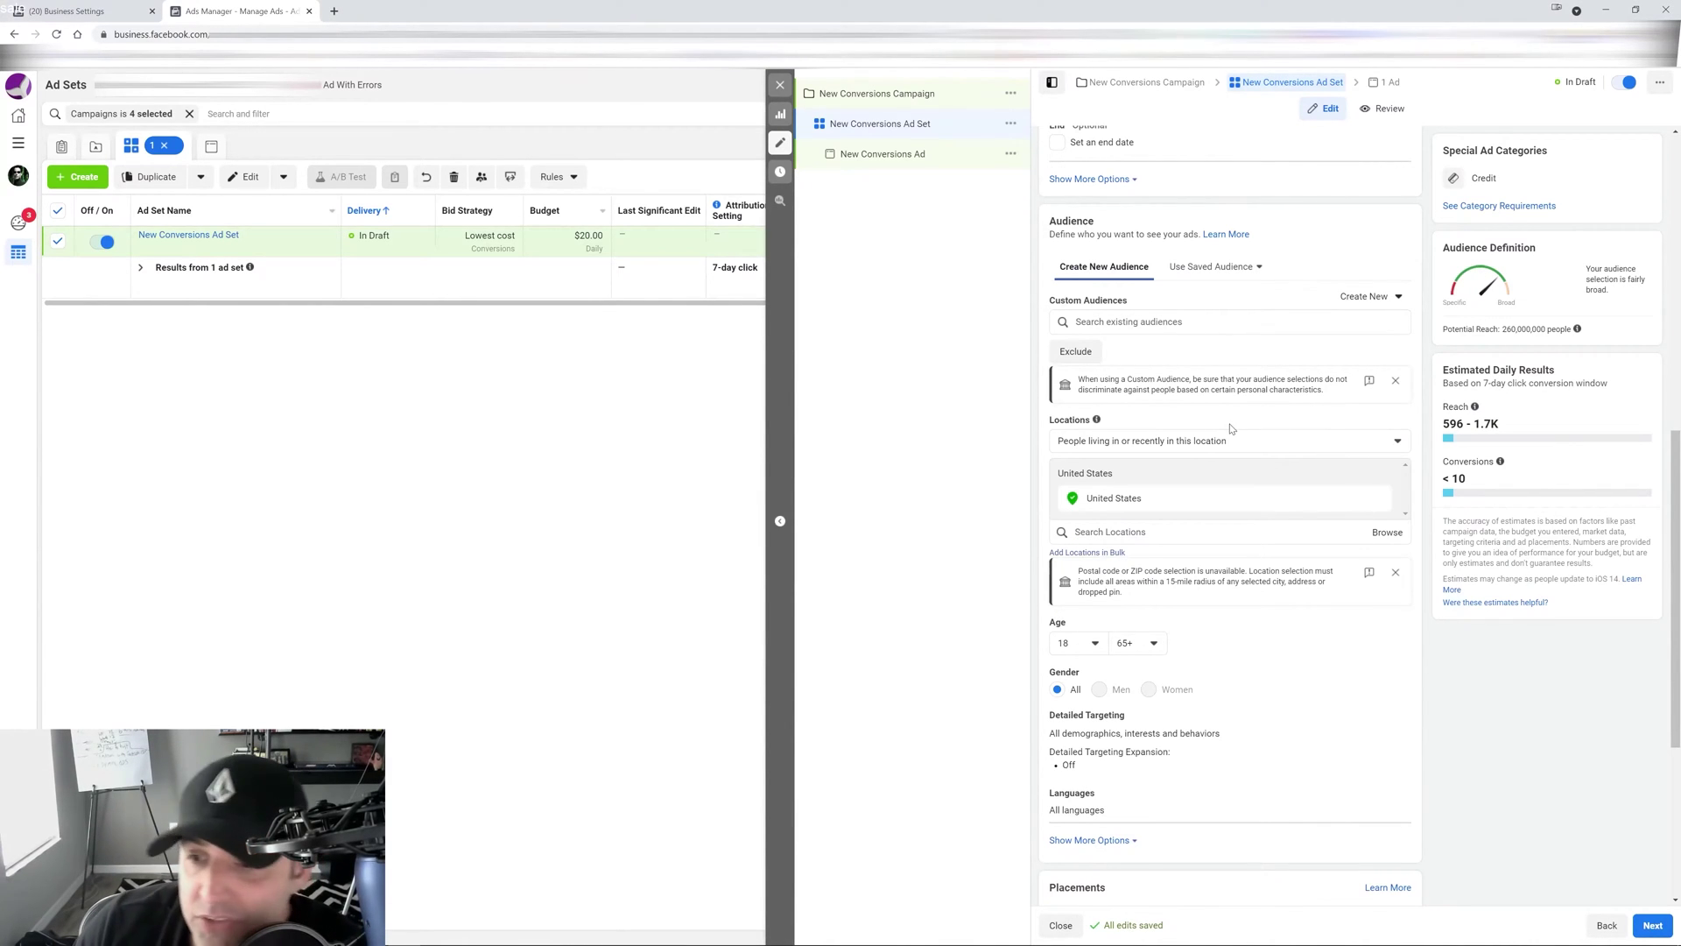
pyautogui.scroll(-4, 1305, 438)
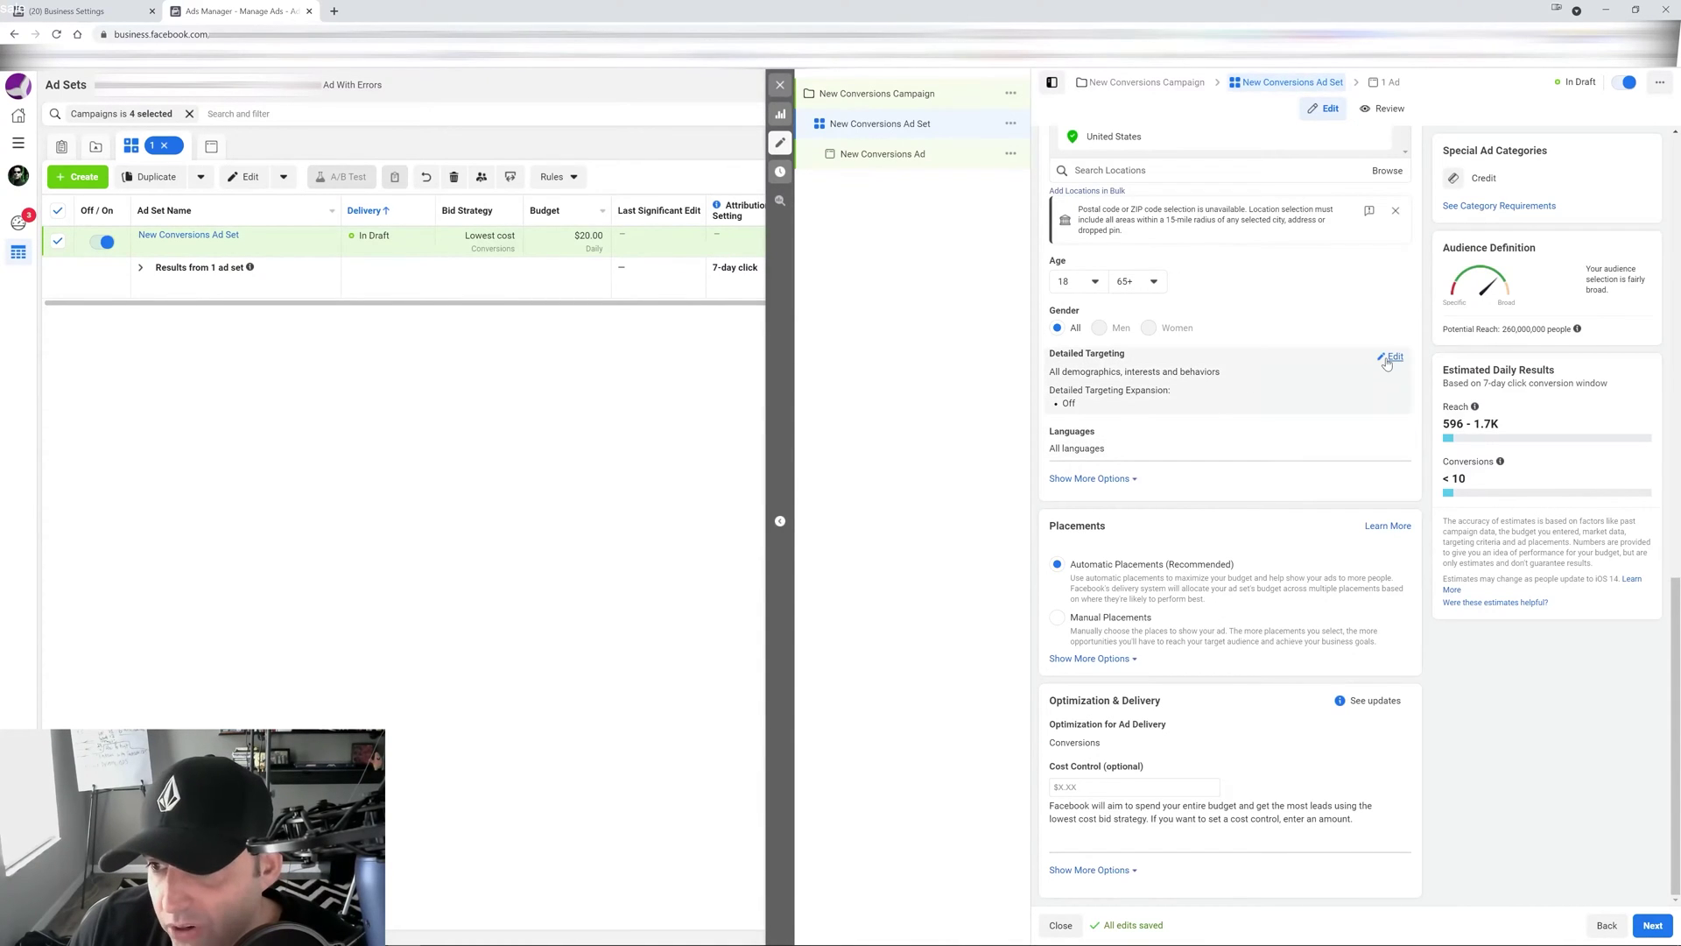
pyautogui.click(1389, 363)
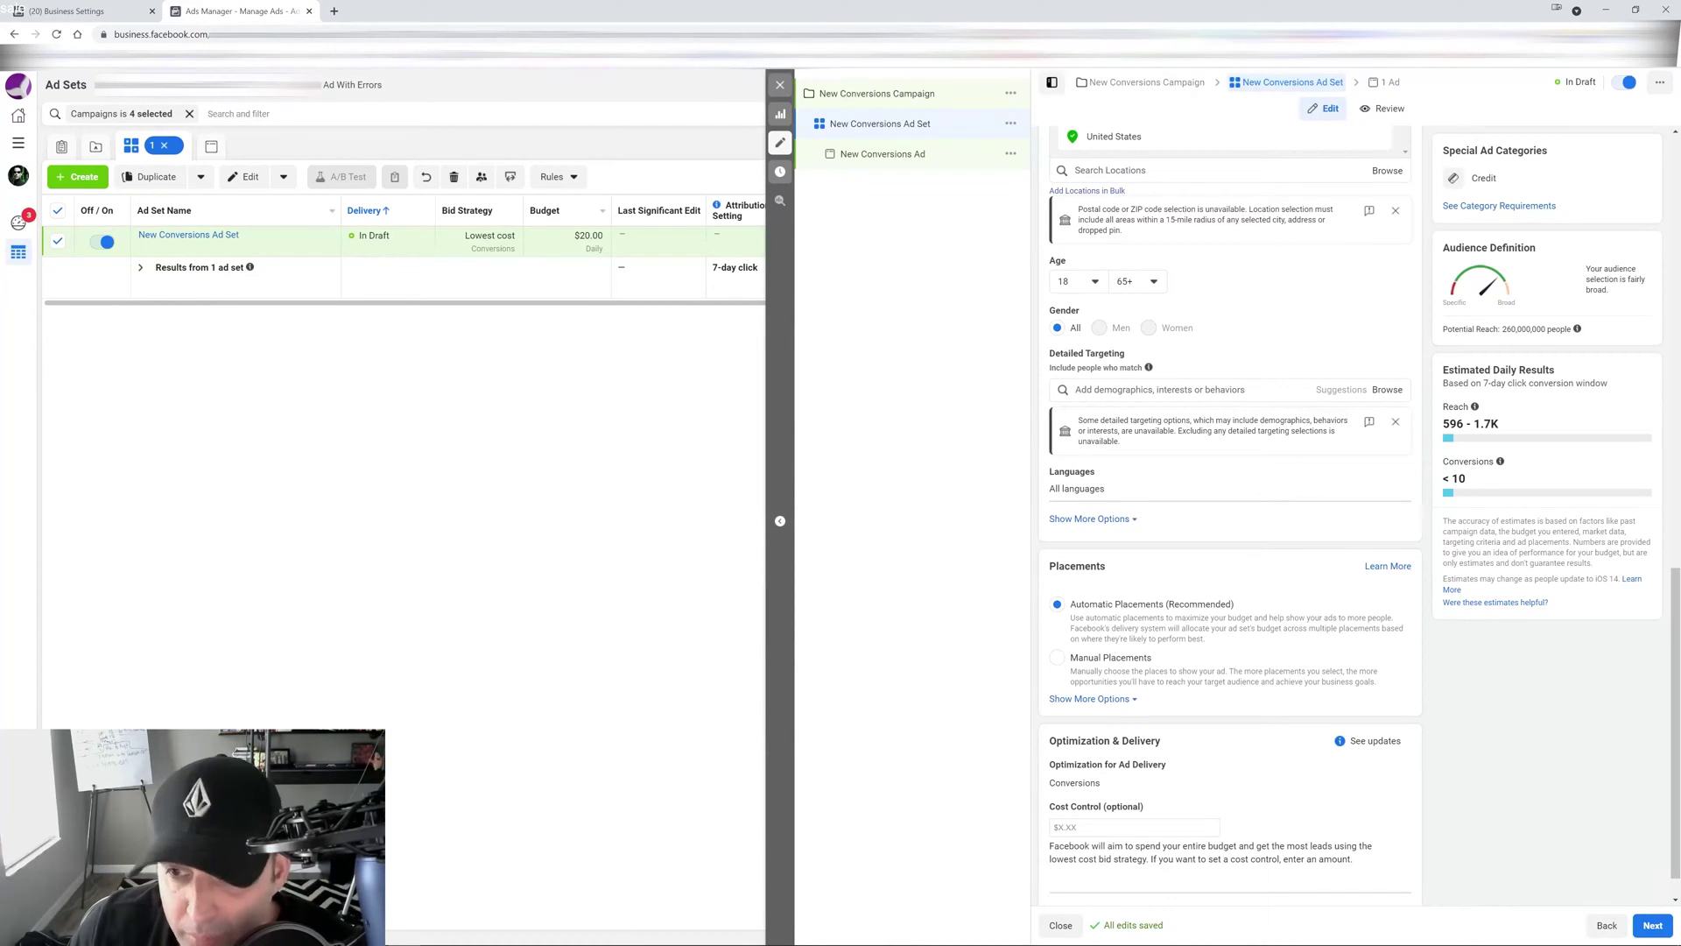
# Search Detailed Targeting interests for income and chevy without adding either.
pyautogui.click(1121, 390)
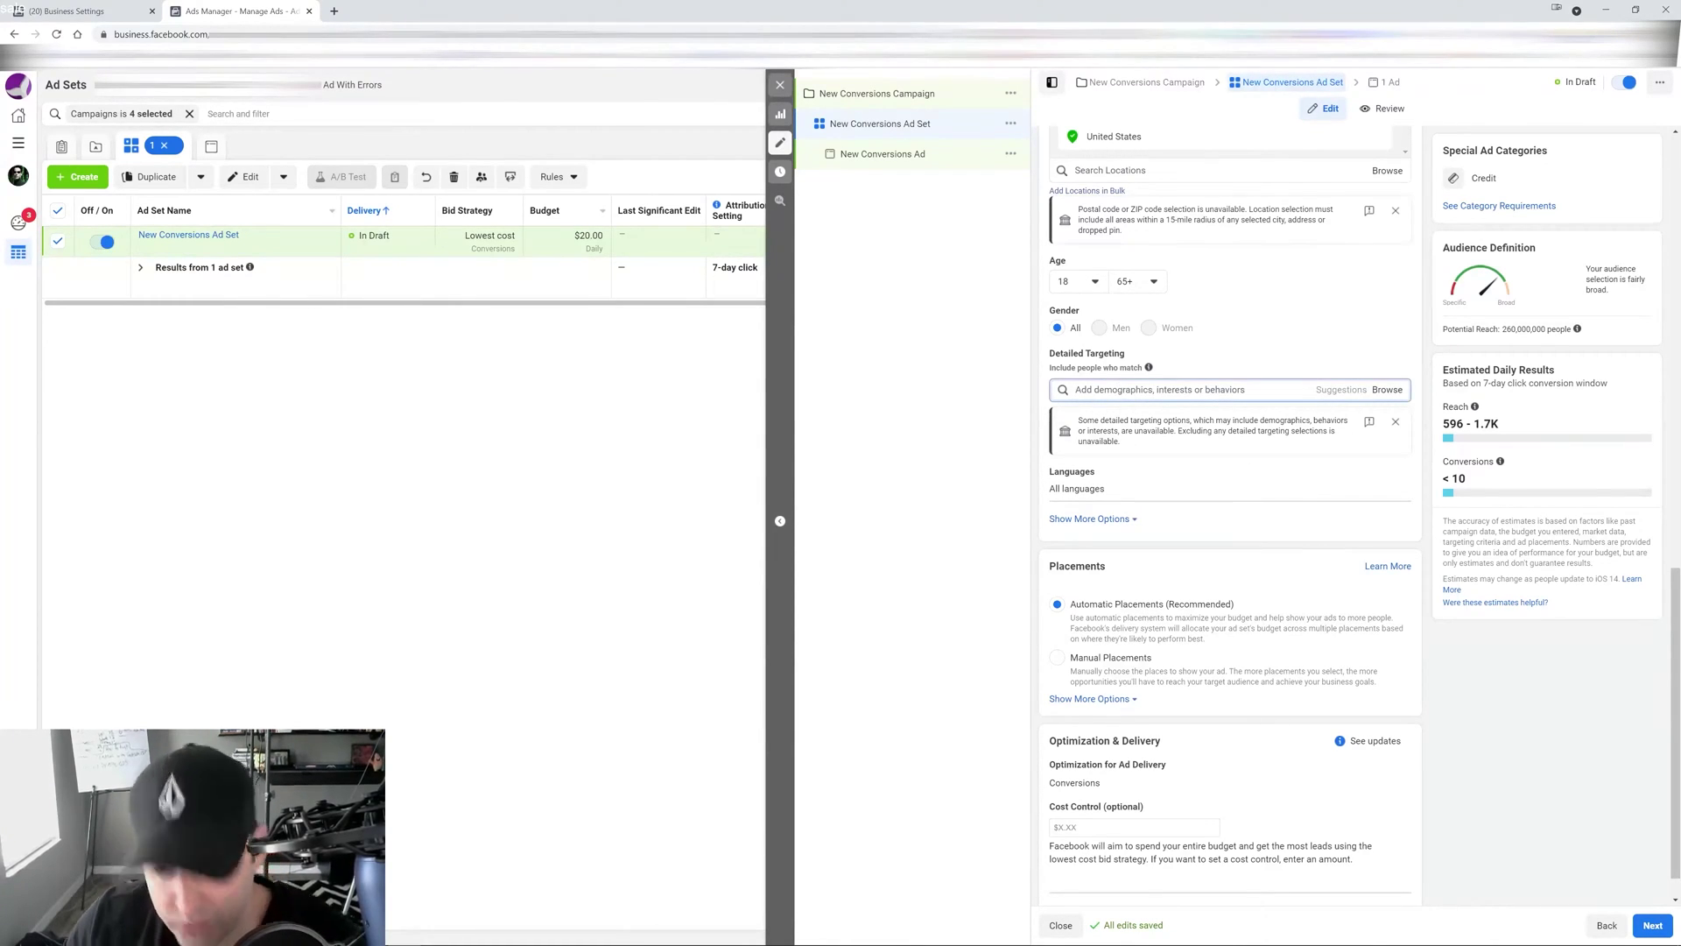
pyautogui.write('income')
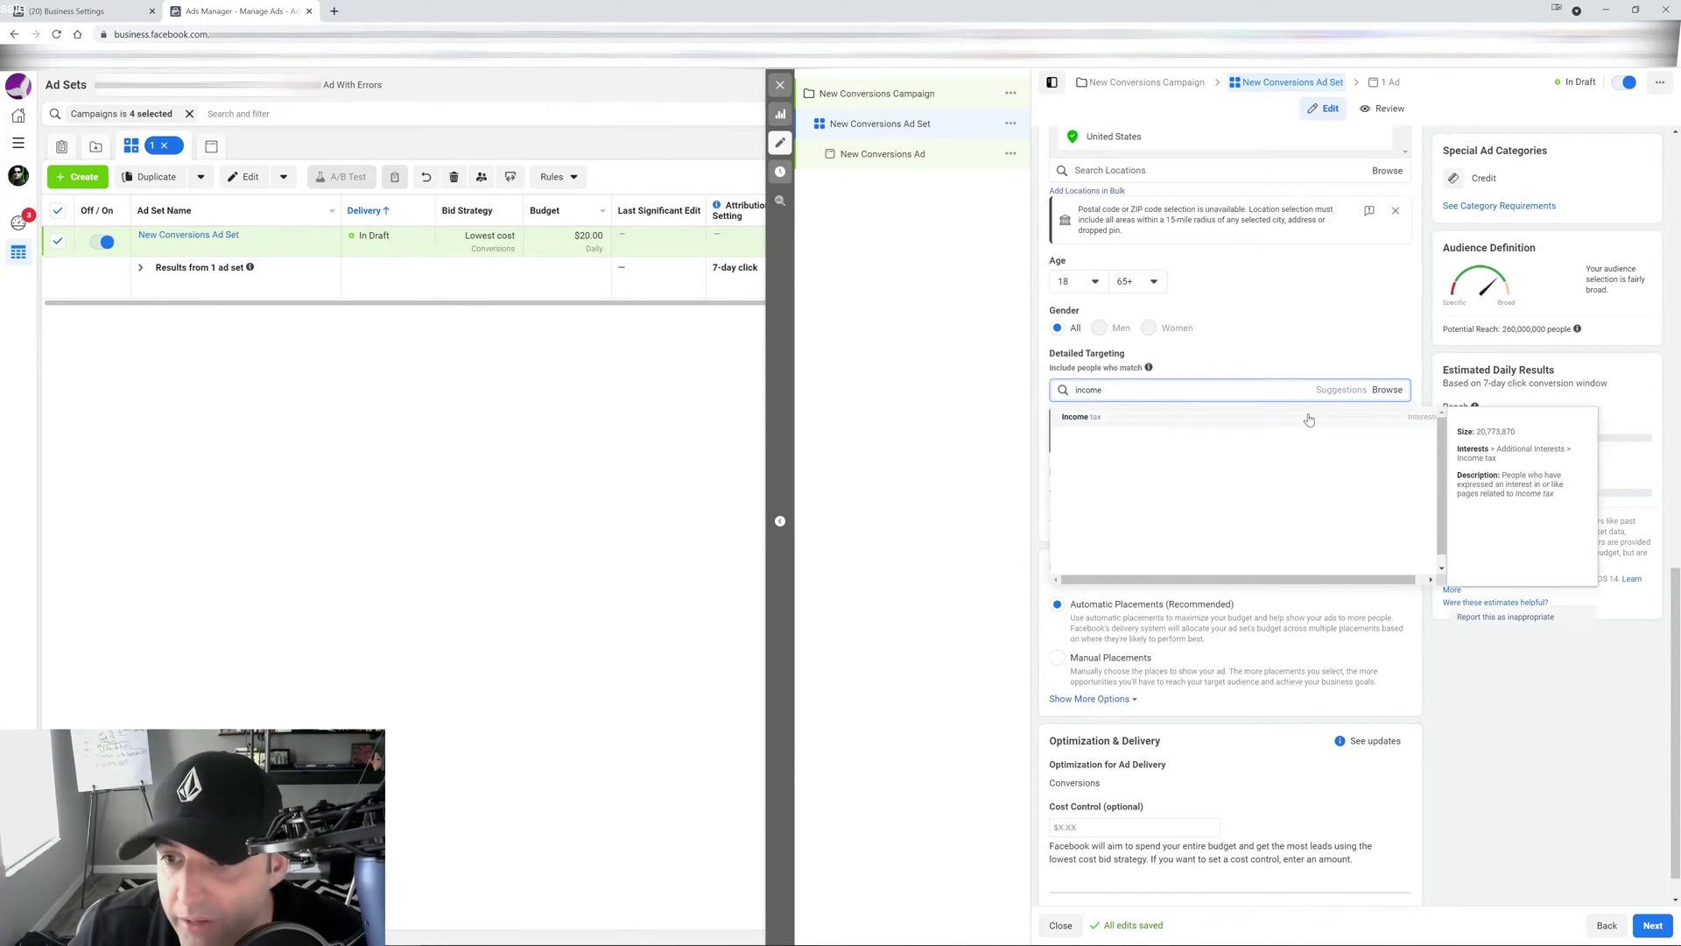
pyautogui.press('BackSpace')
pyautogui.press('BackSpace')
pyautogui.press('BackSpace')
pyautogui.press('BackSpace')
pyautogui.press('BackSpace')
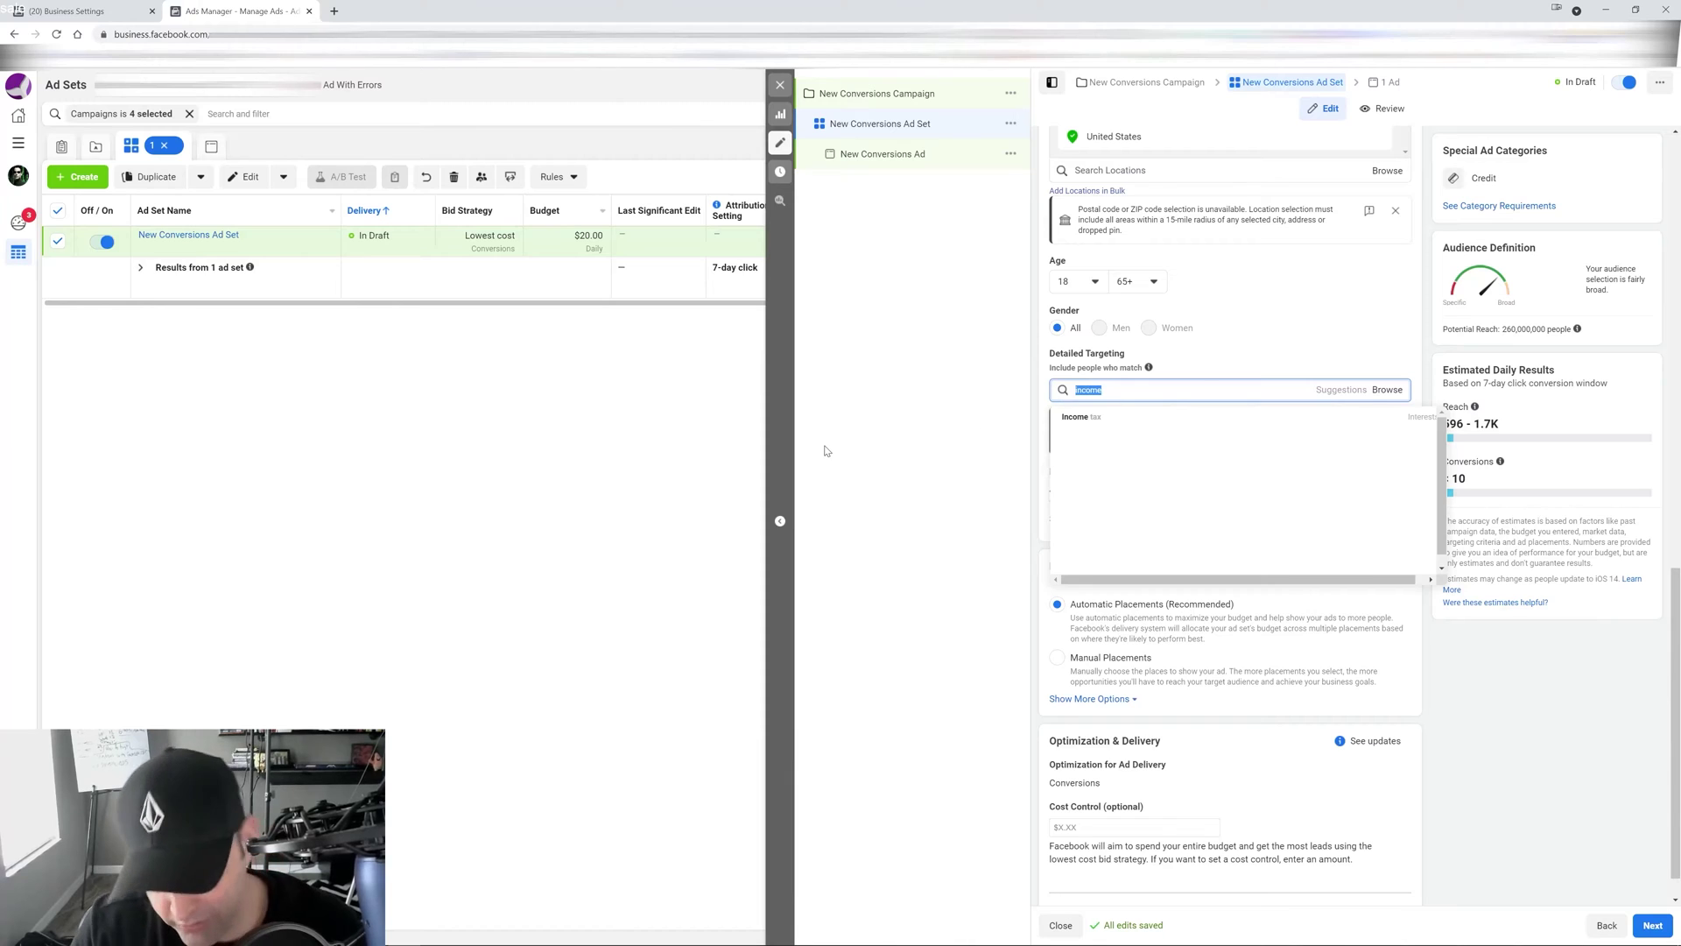
pyautogui.write('chevy')
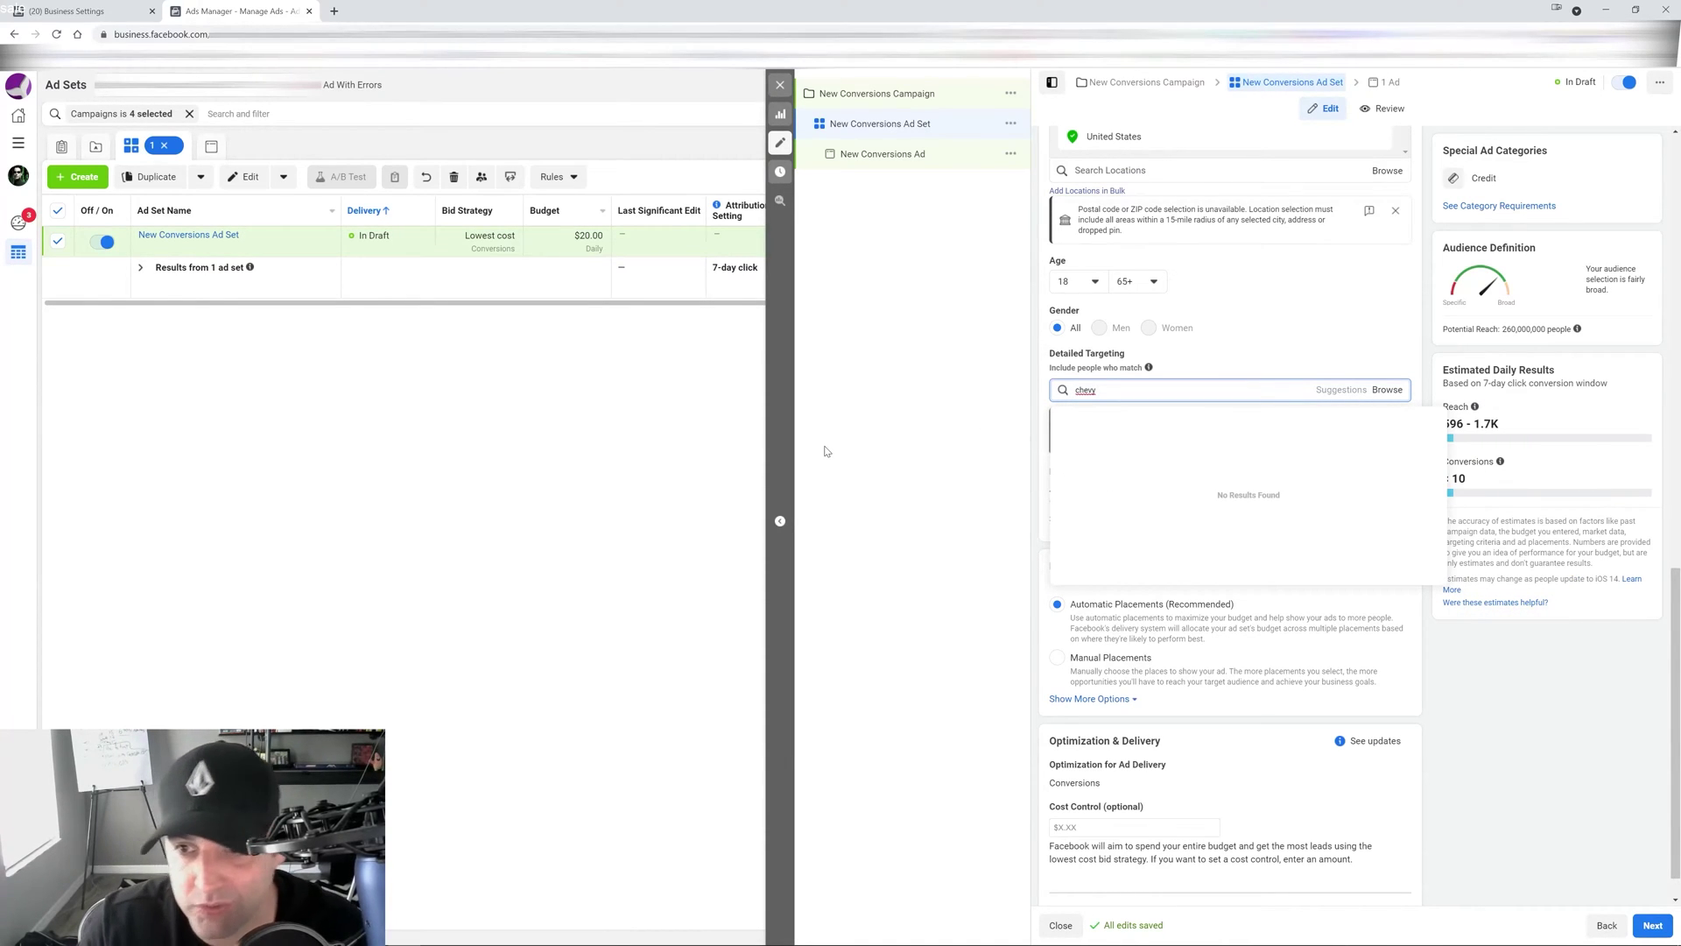
pyautogui.press('BackSpace')
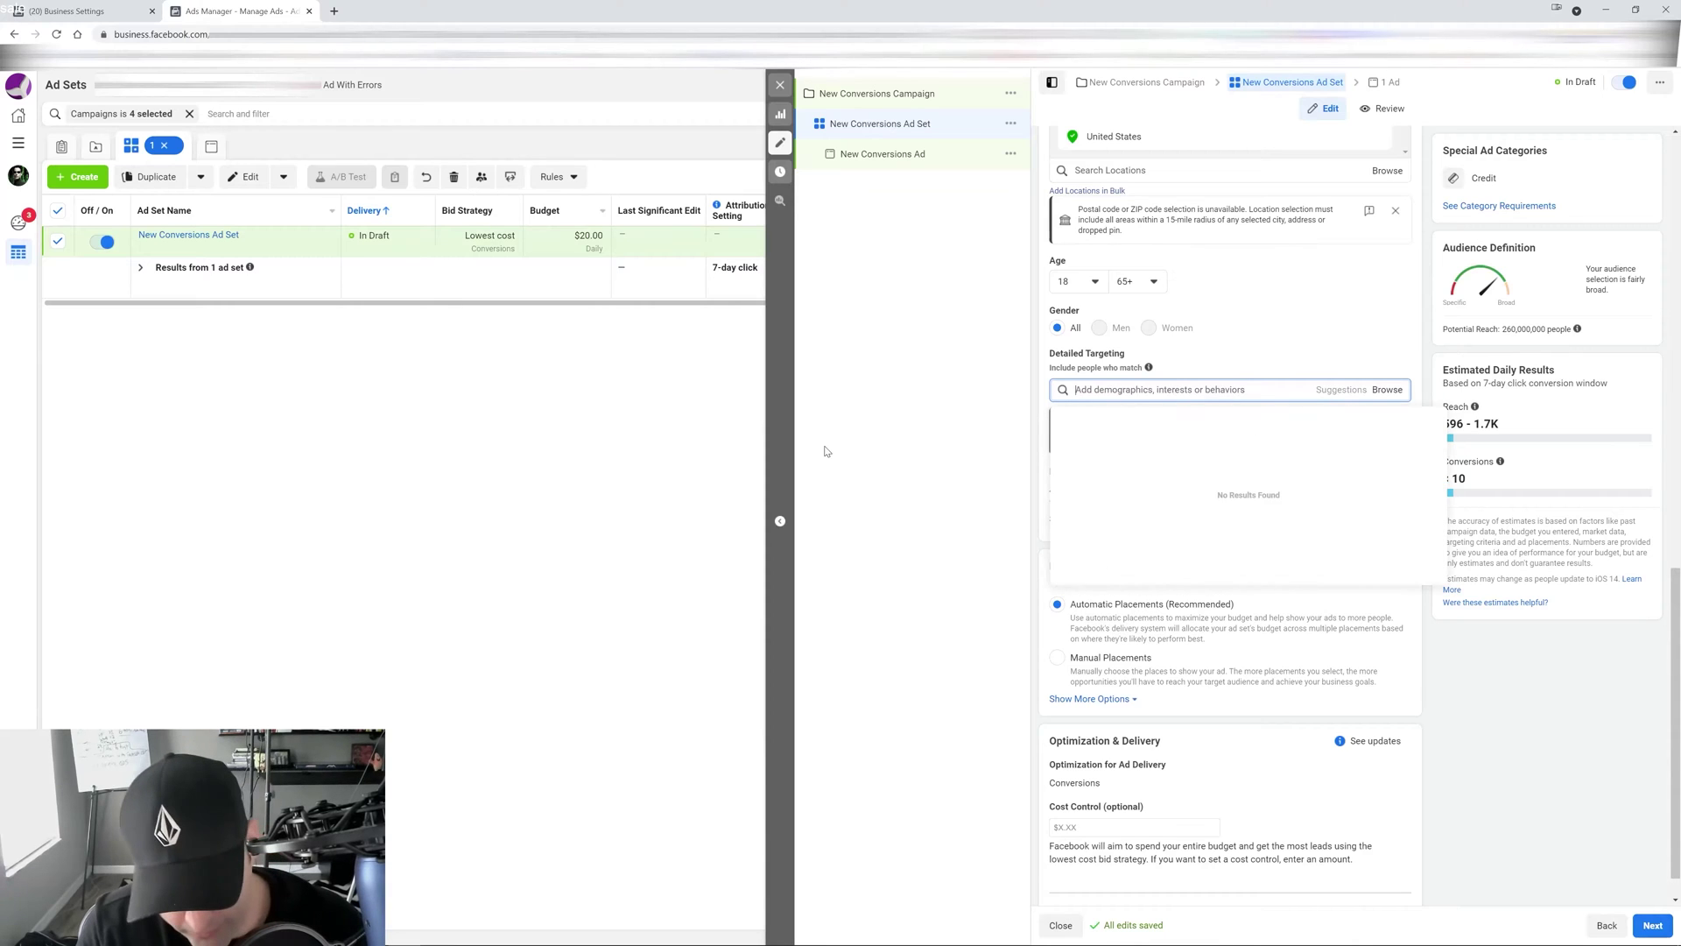
pyautogui.write('che')
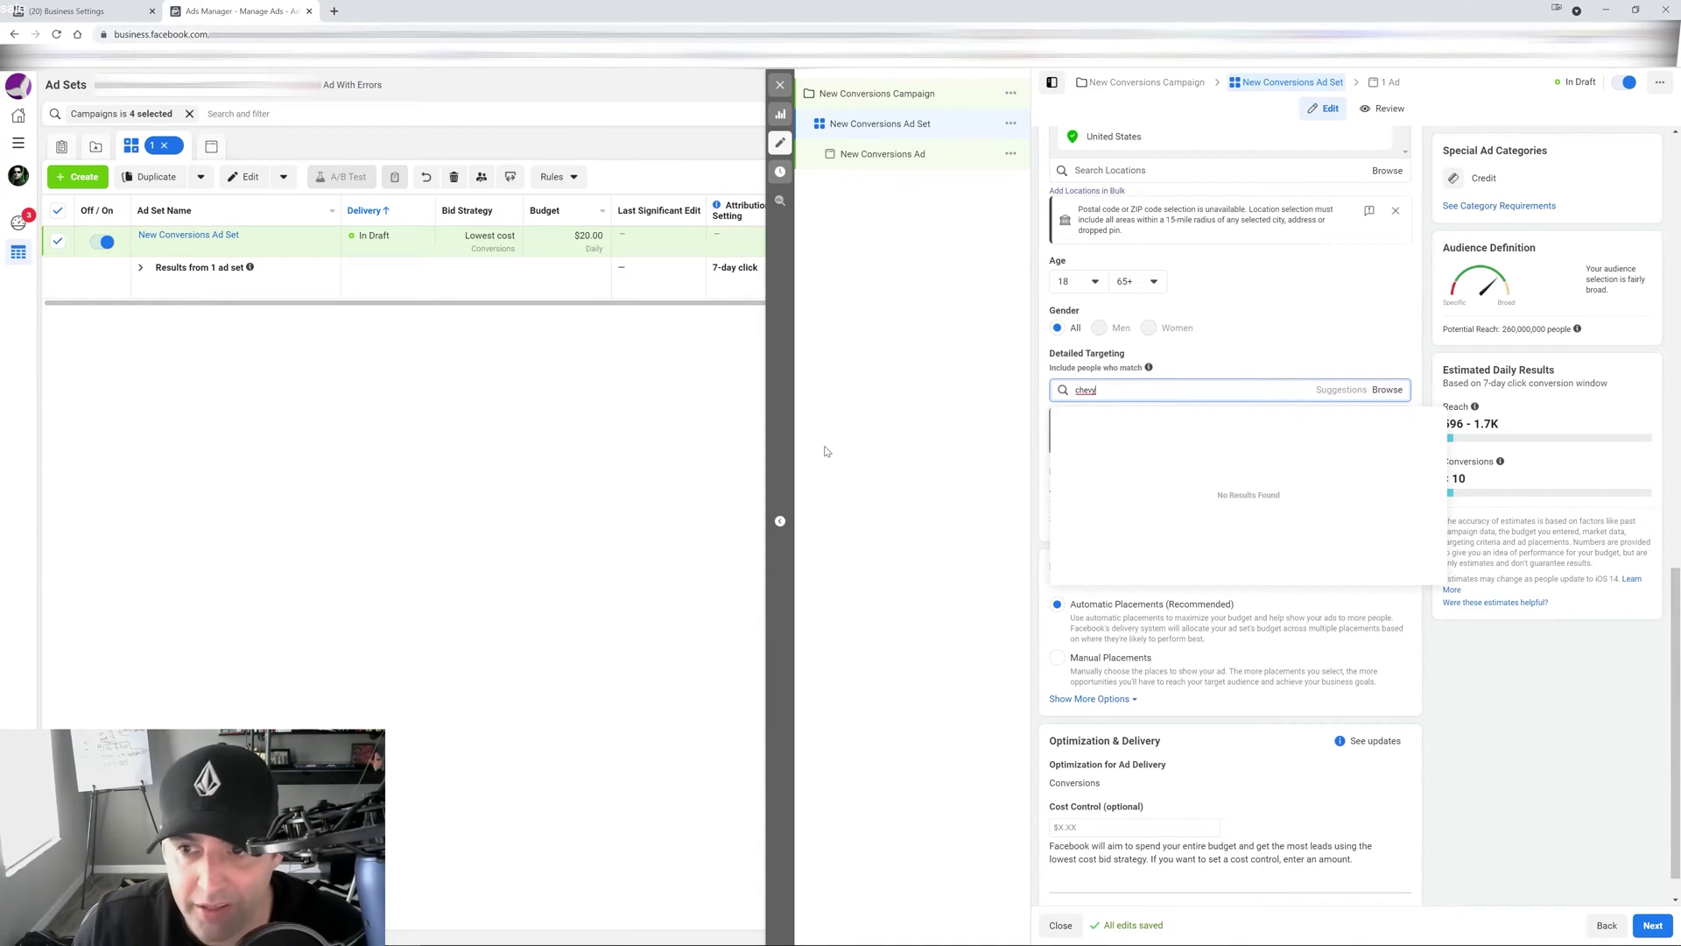
pyautogui.click(1022, 487)
# Try ford and car interest searches, then clear the box with no interests added.
pyautogui.write('ford')
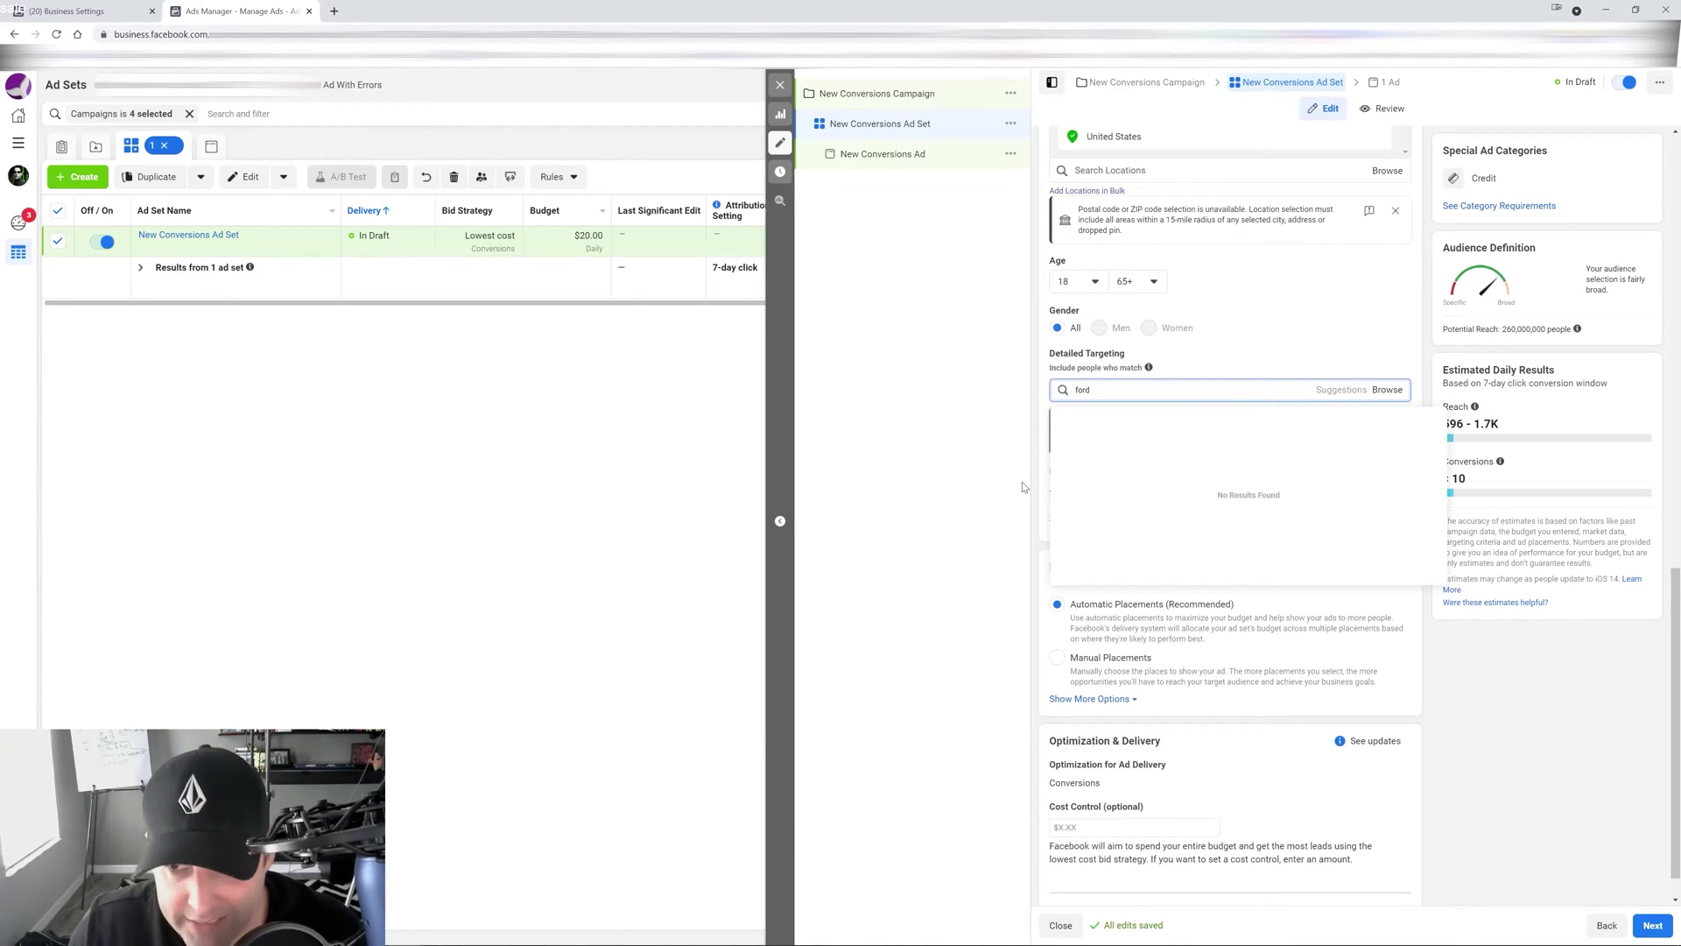
pyautogui.press('BackSpace')
pyautogui.write('car')
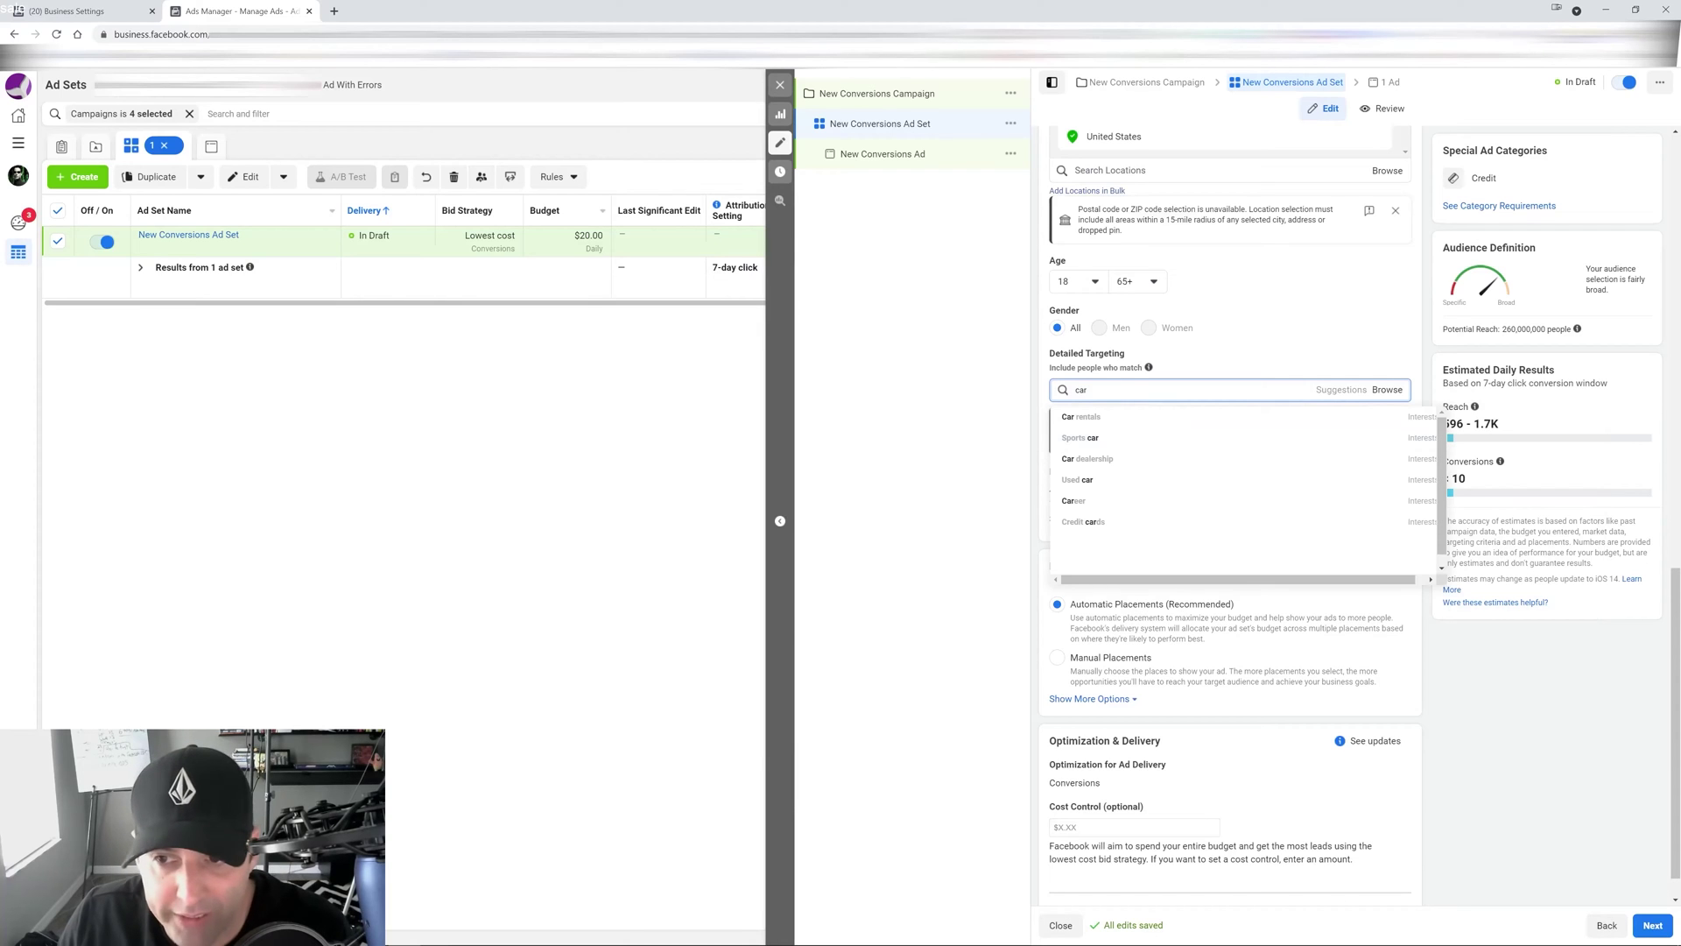
pyautogui.doubleClick(1077, 390)
pyautogui.press('BackSpace')
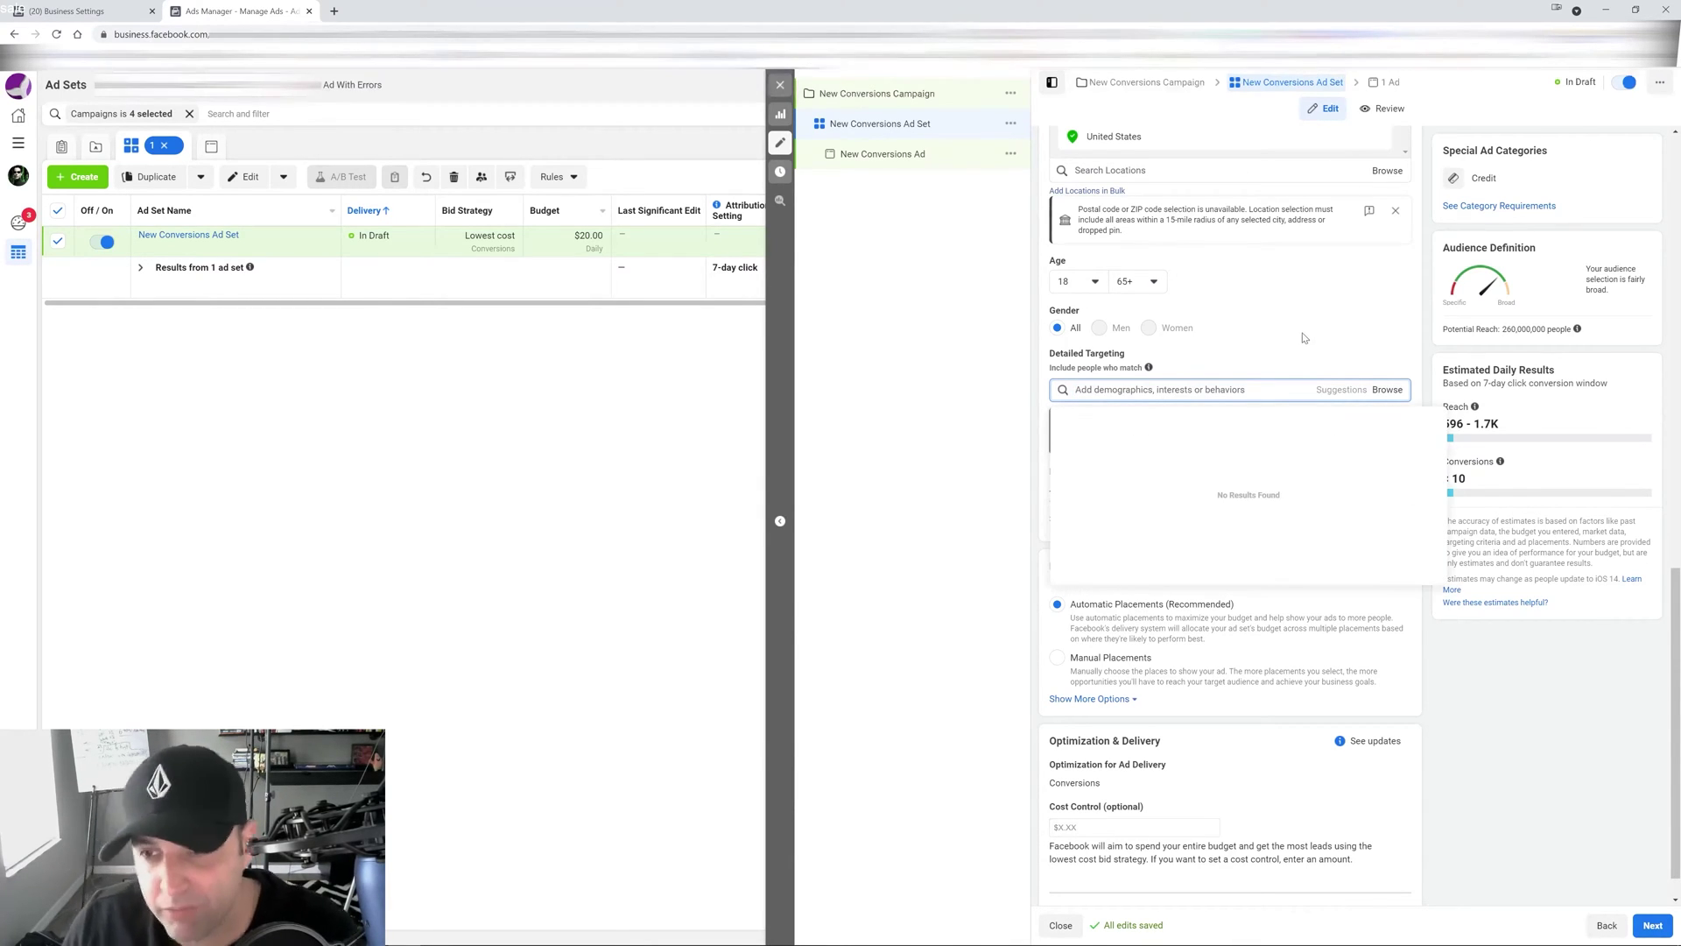
pyautogui.click(1326, 342)
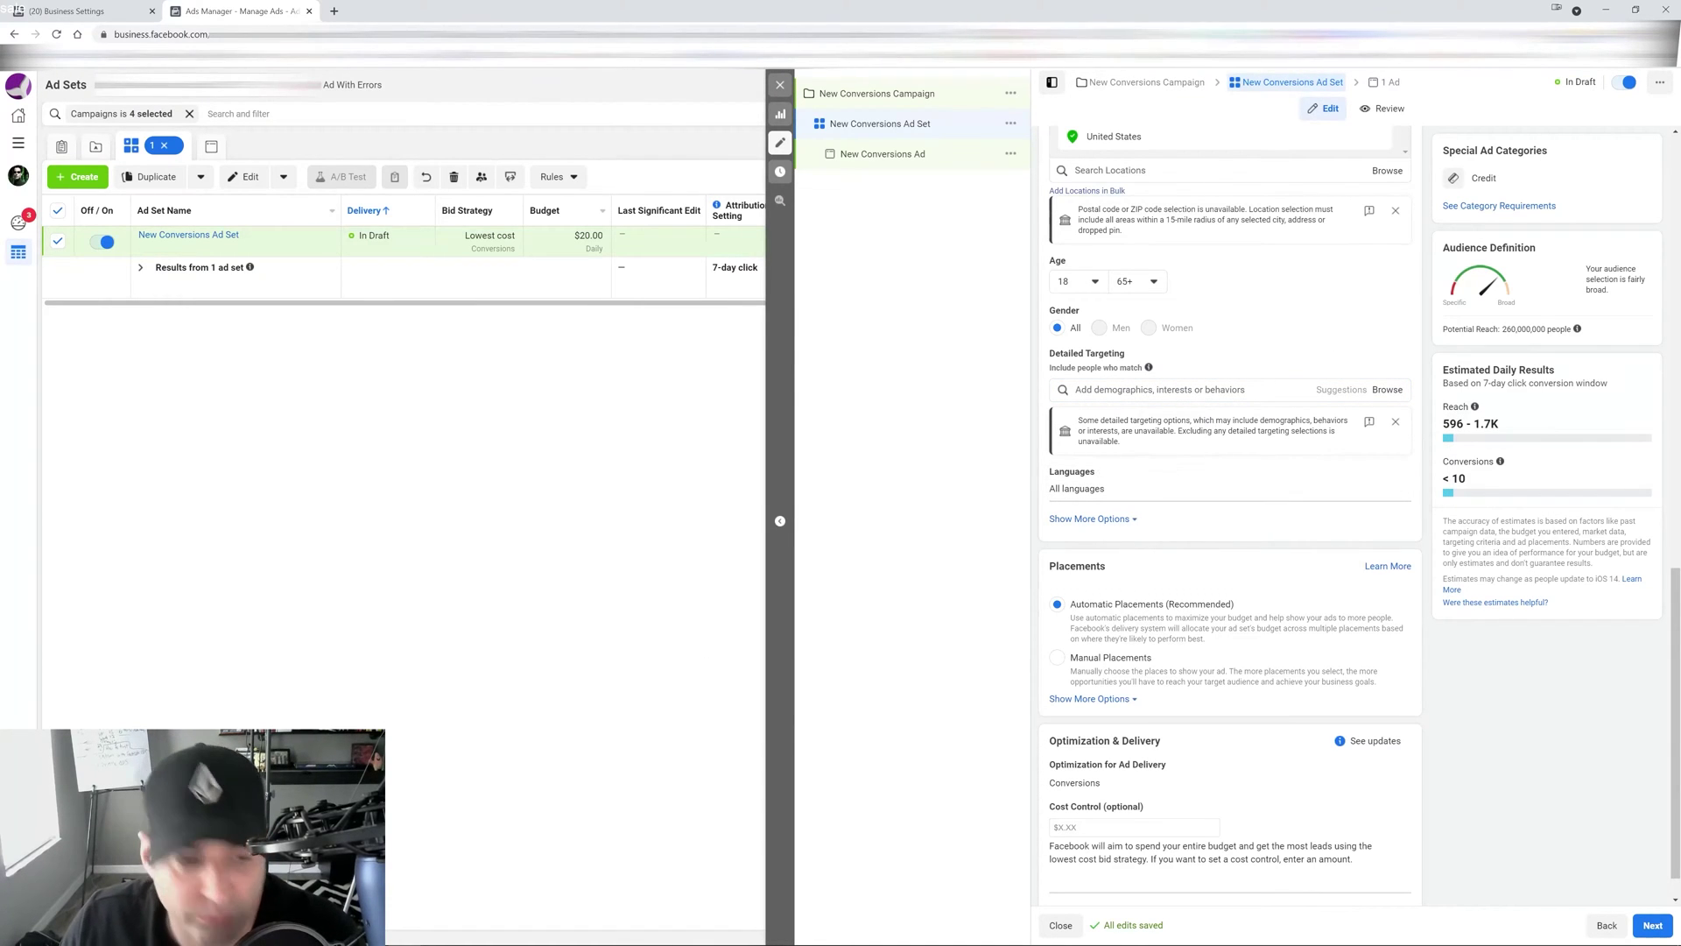
pyautogui.scroll(1, 1230, 525)
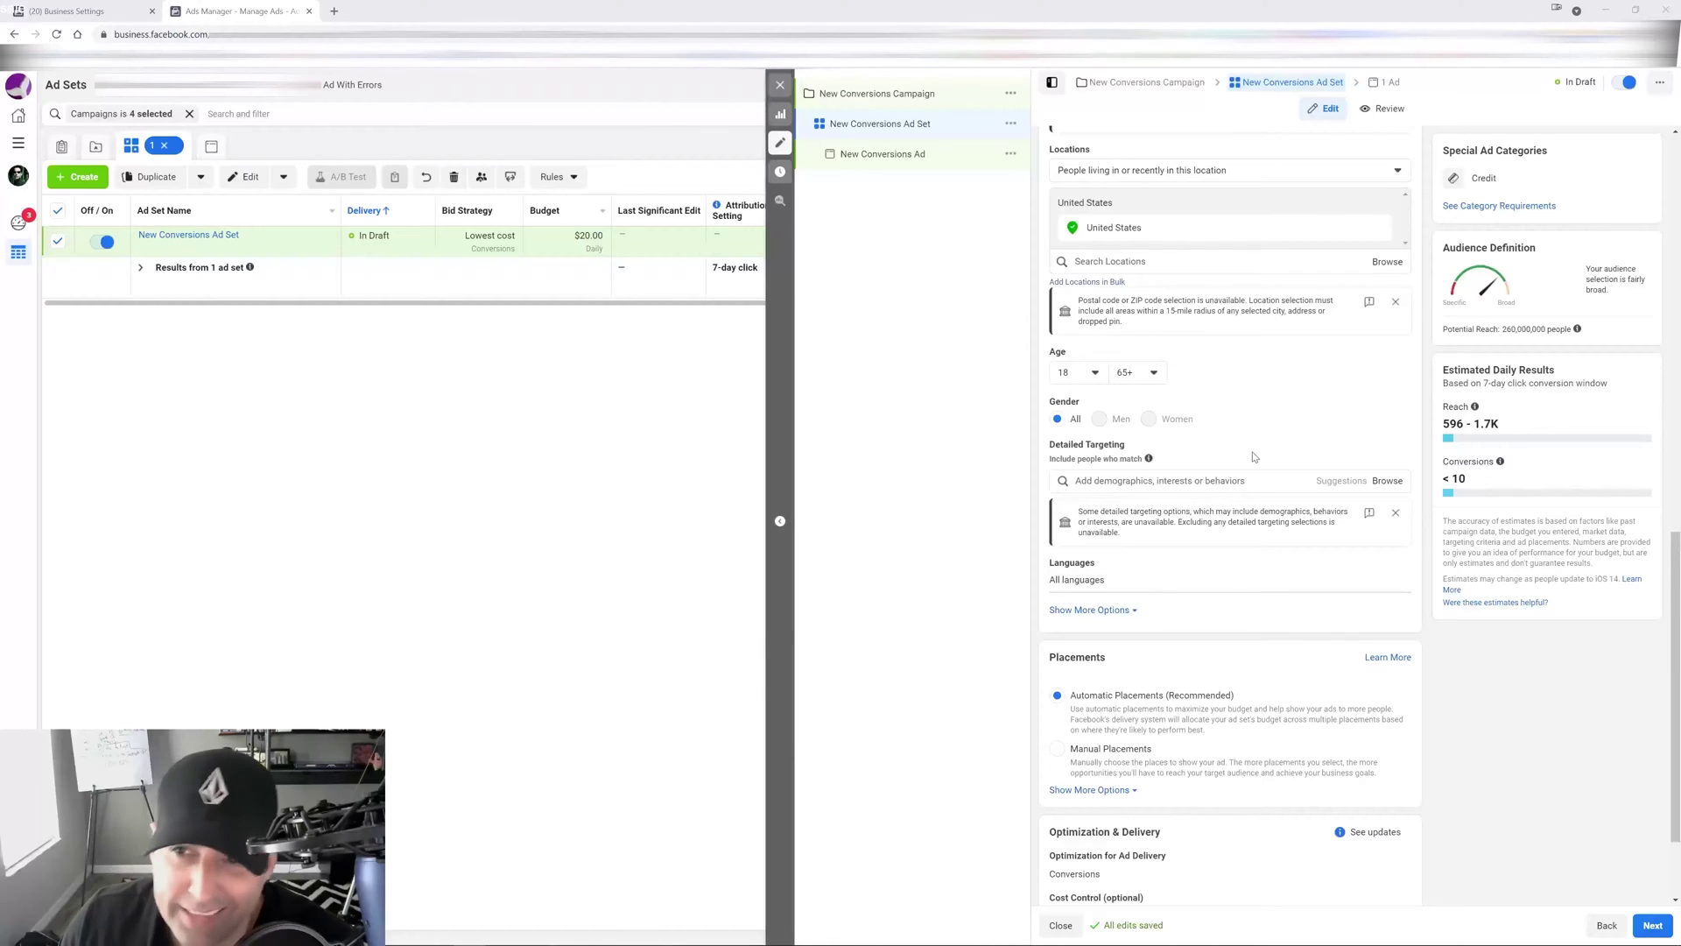
pyautogui.scroll(5, 1232, 420)
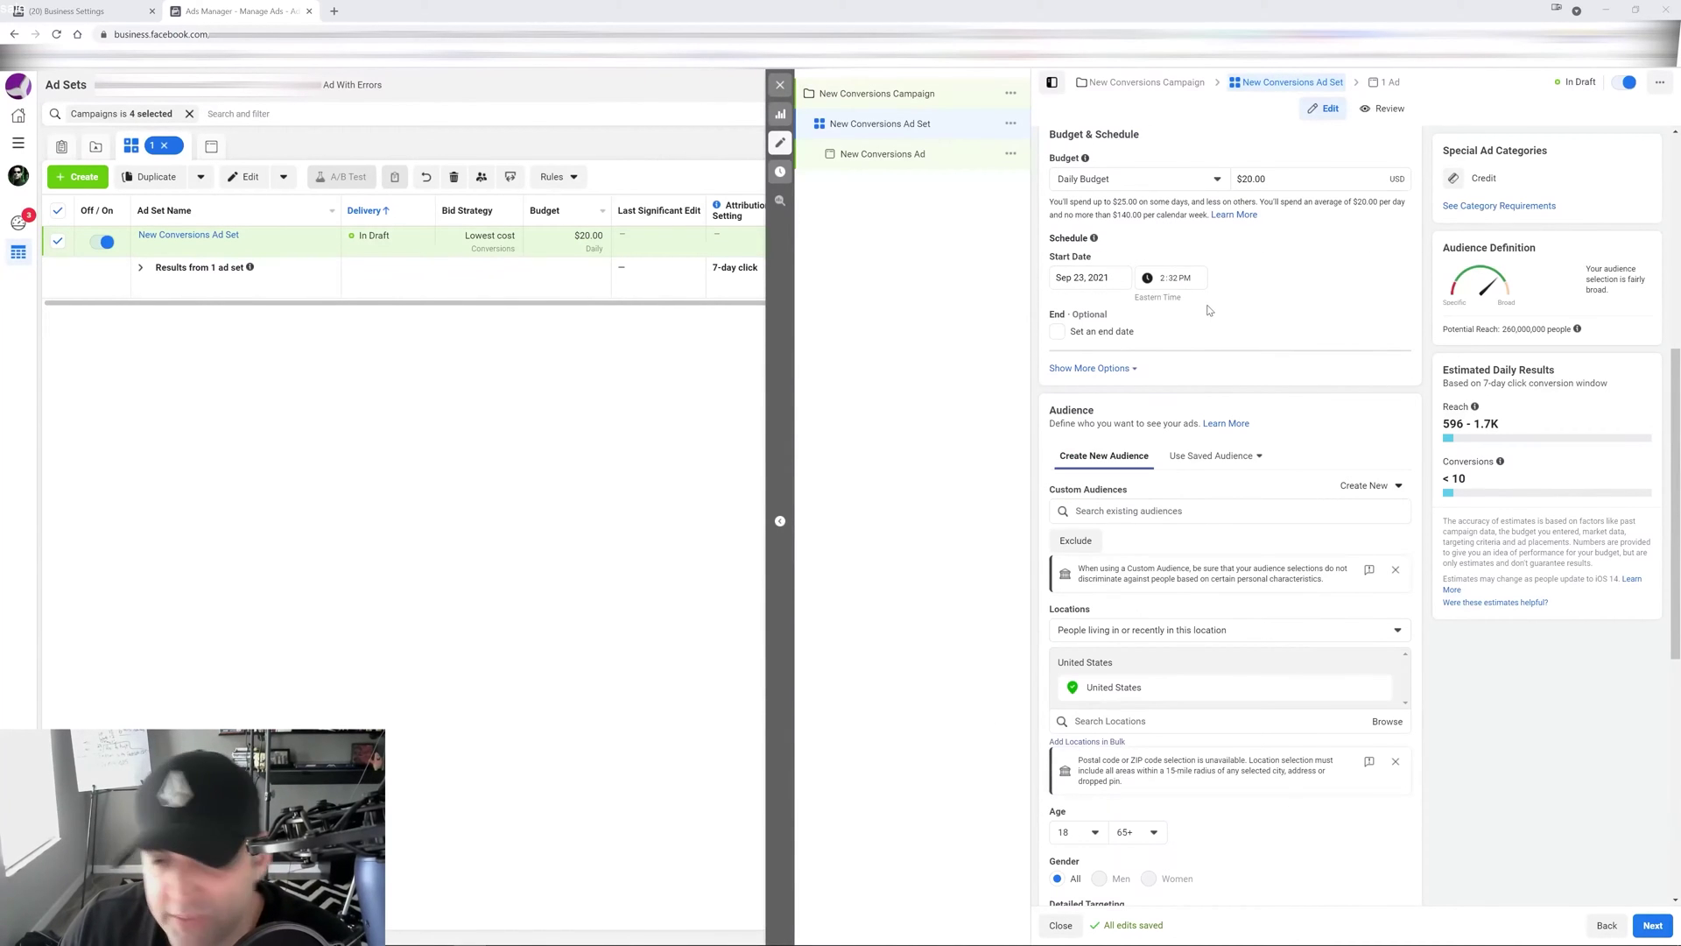
pyautogui.scroll(-4, 1206, 399)
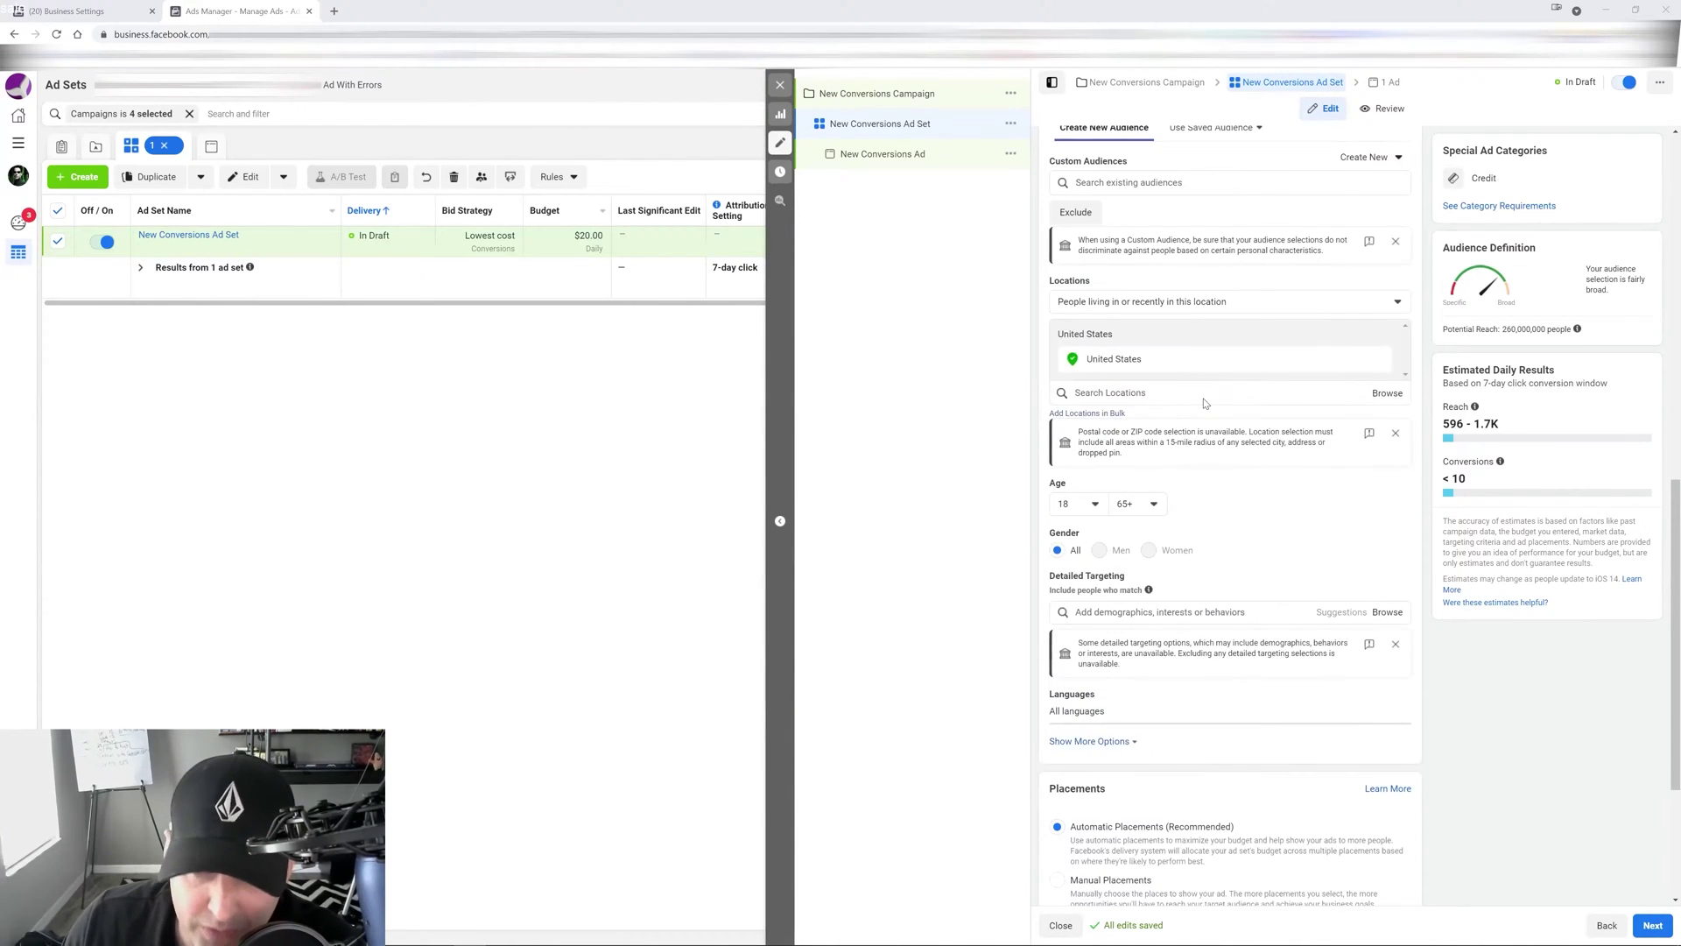
pyautogui.scroll(-3, 1244, 420)
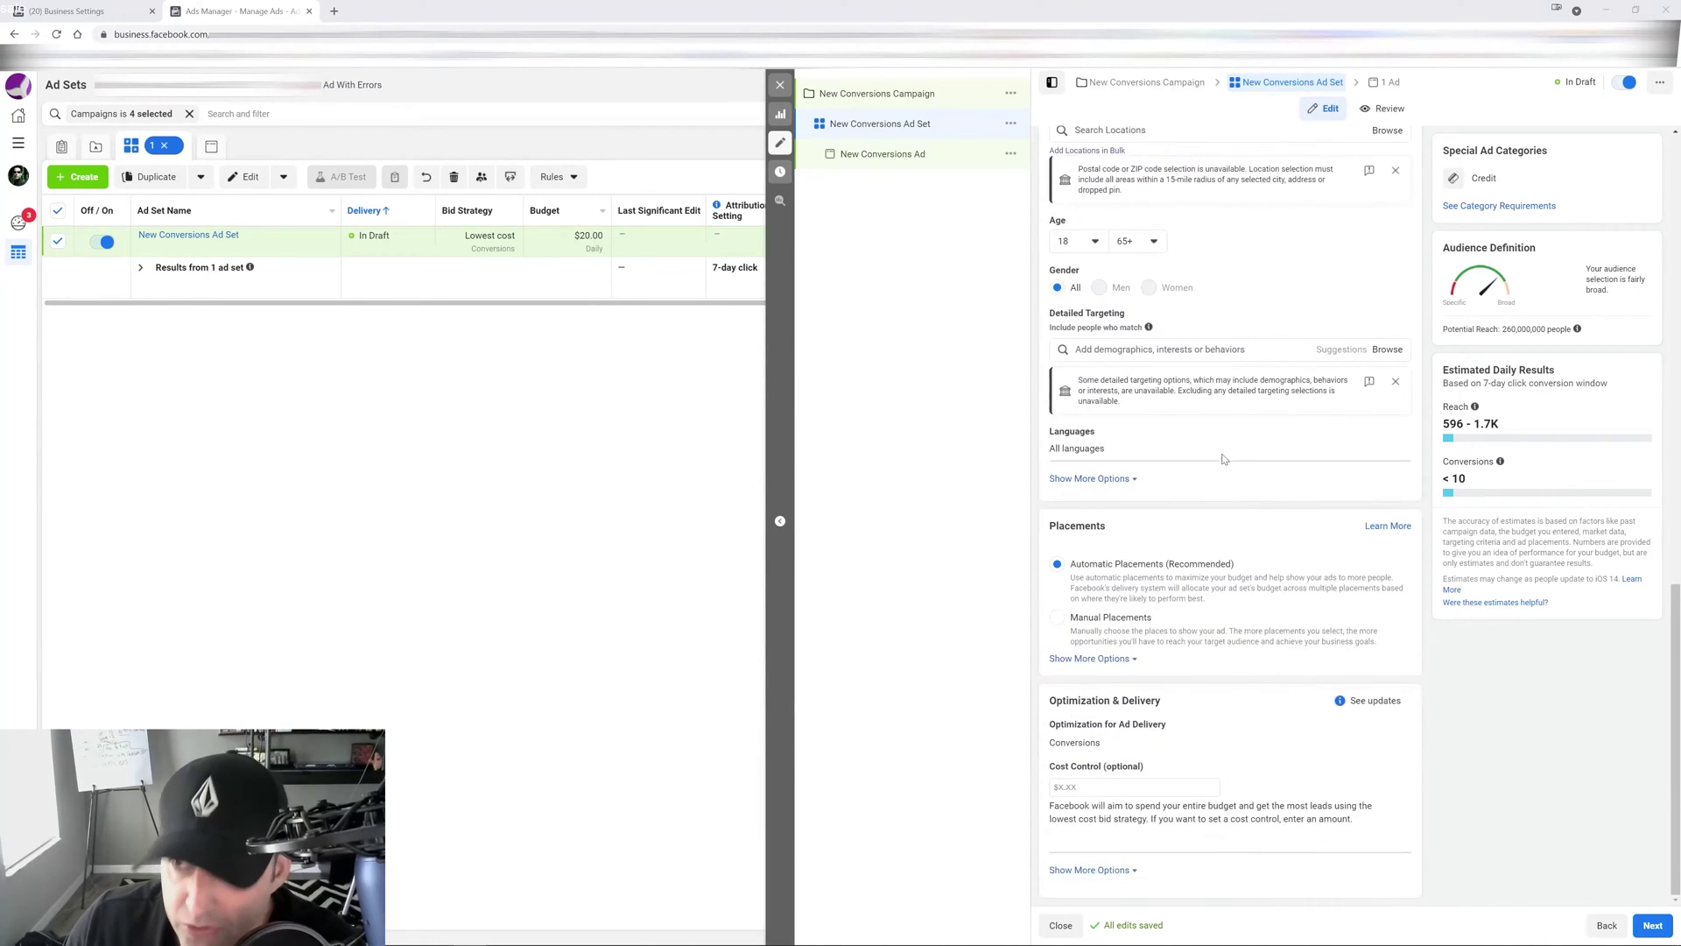
pyautogui.scroll(5, 1223, 459)
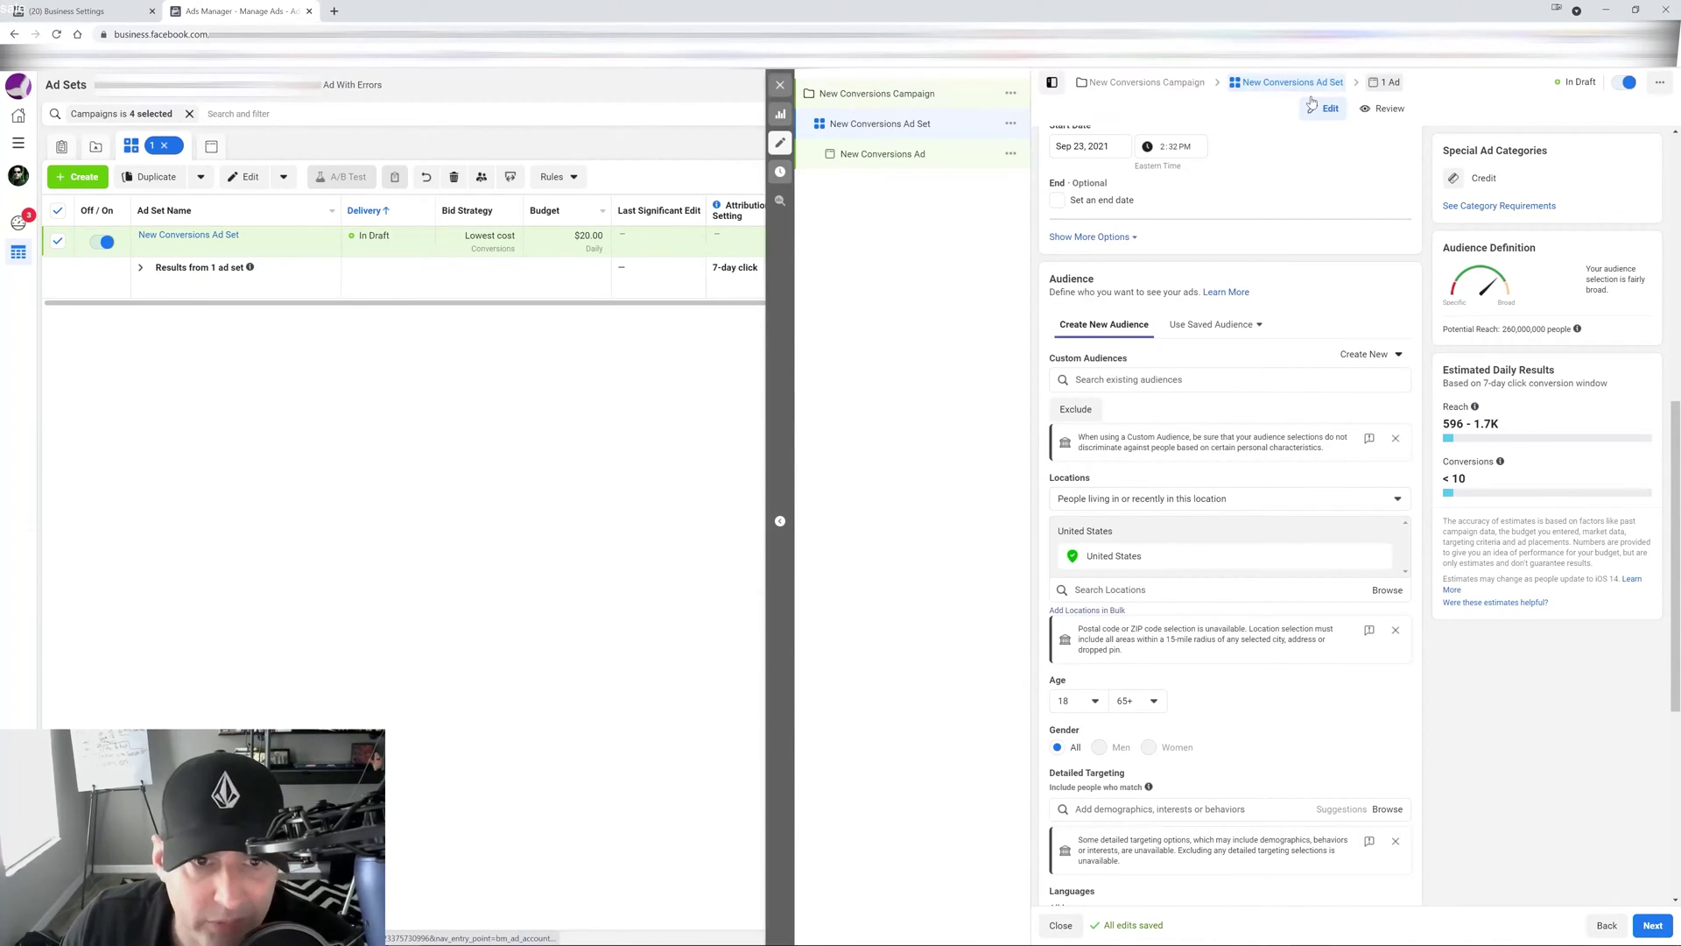
# In the New Conversions Ad, turn off Dynamic Formats and Creative and choose Single Image or Video format.
pyautogui.click(882, 153)
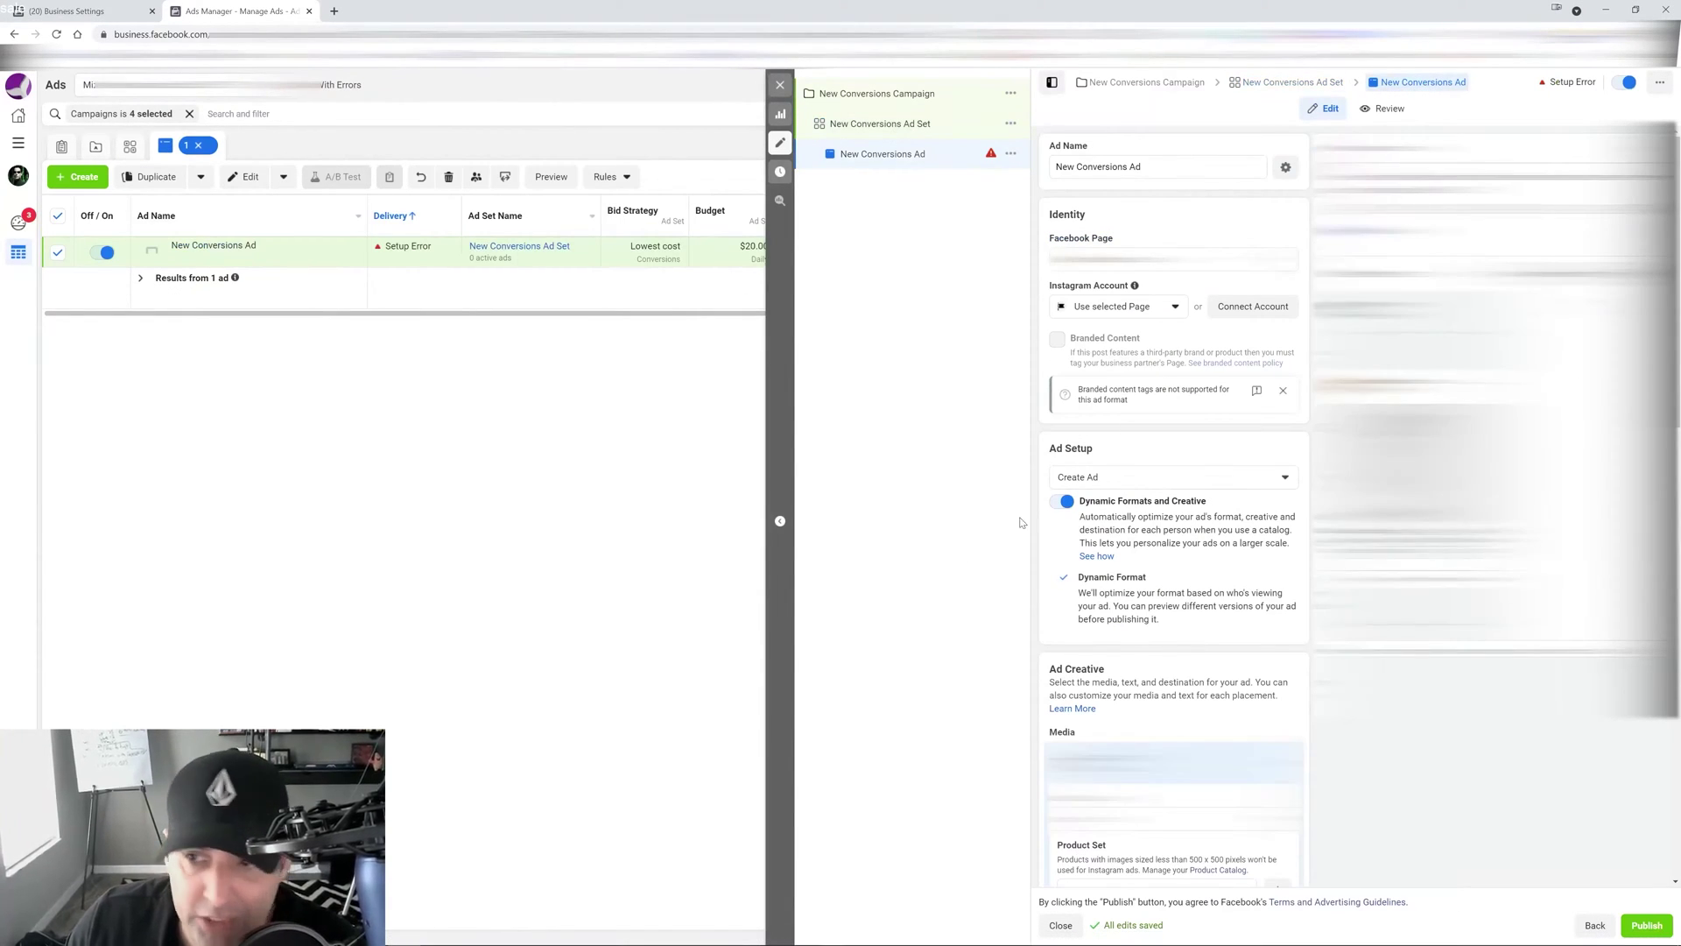
pyautogui.click(1063, 502)
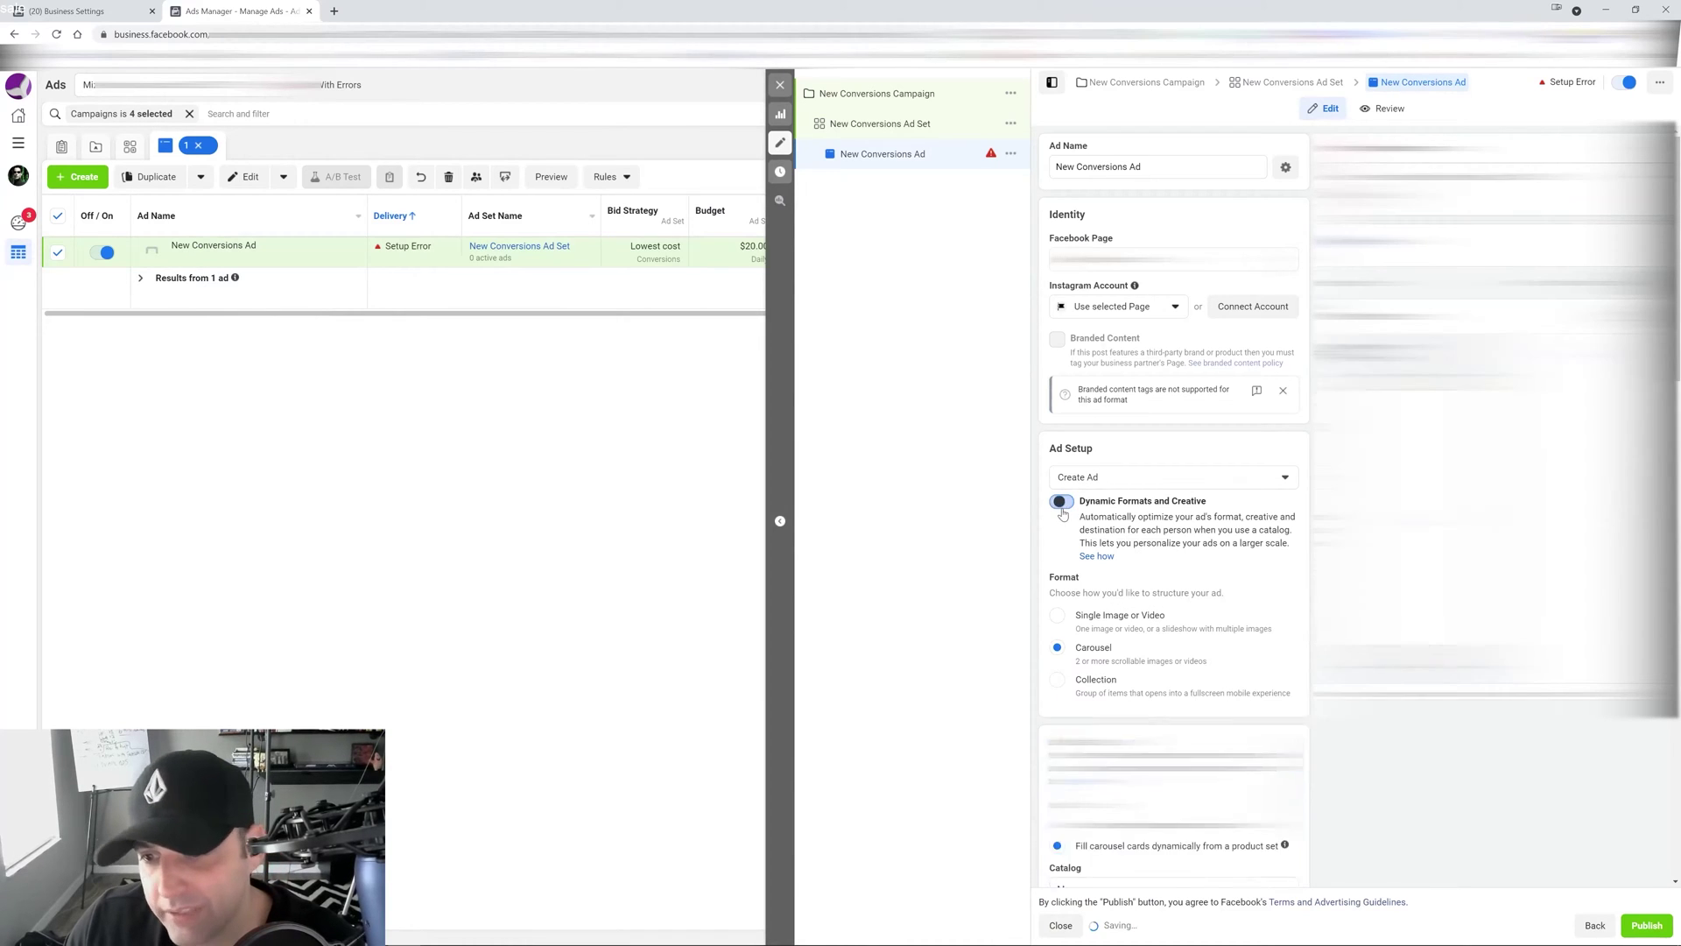
pyautogui.click(1057, 617)
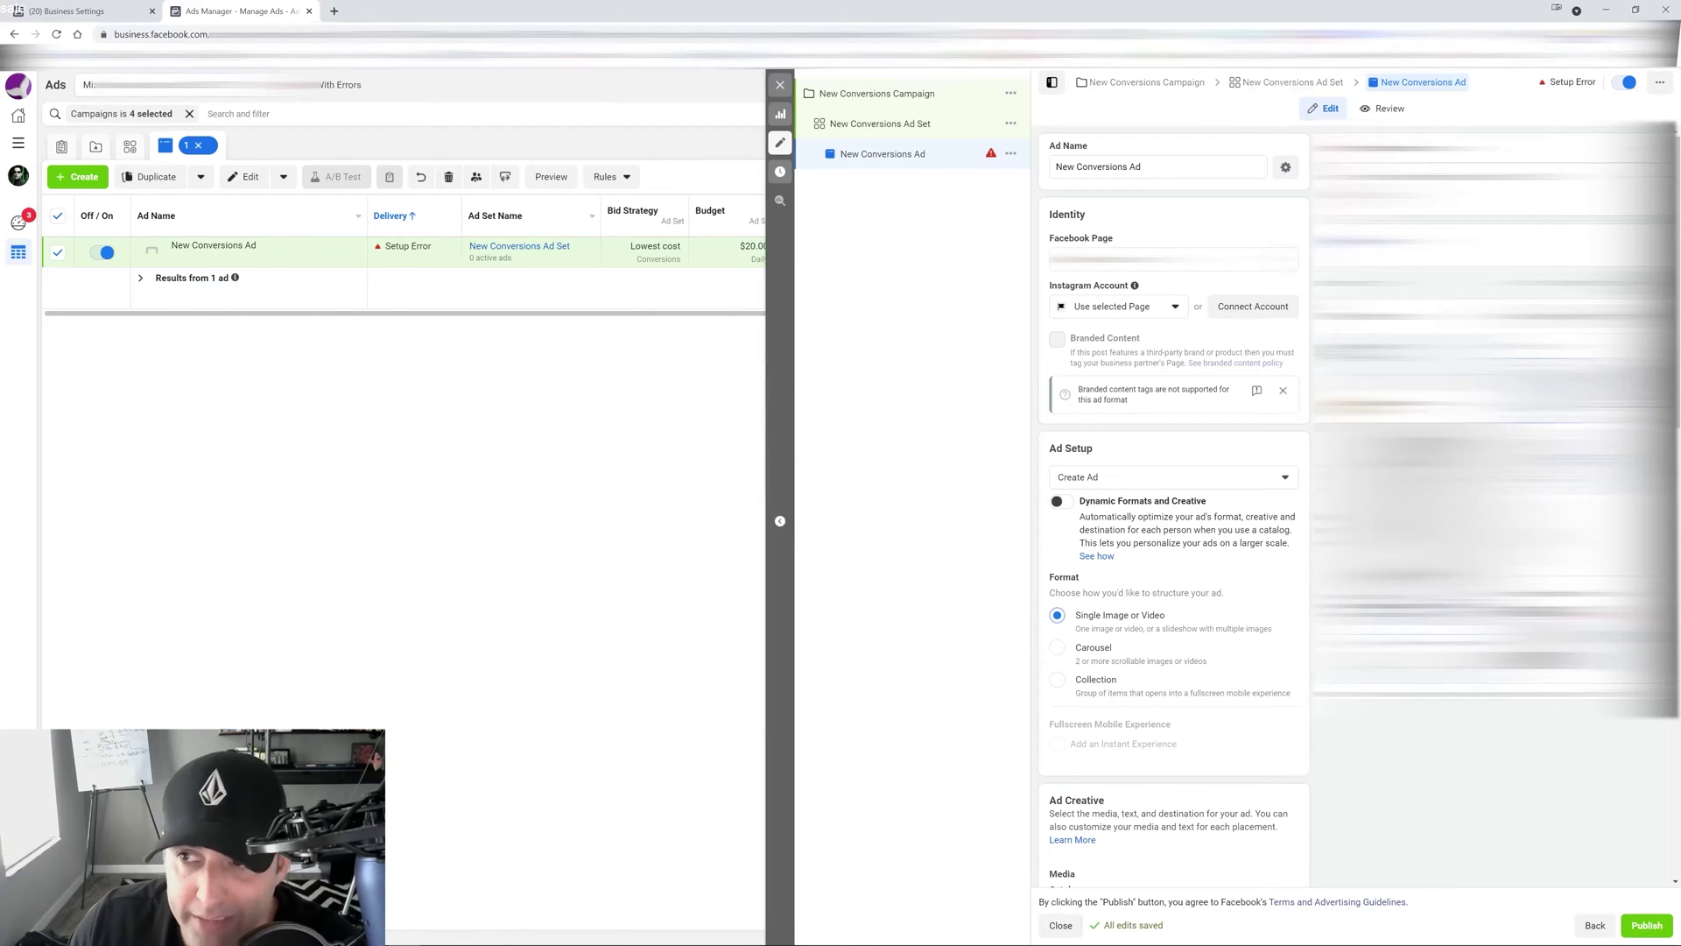
pyautogui.scroll(-8, 1213, 499)
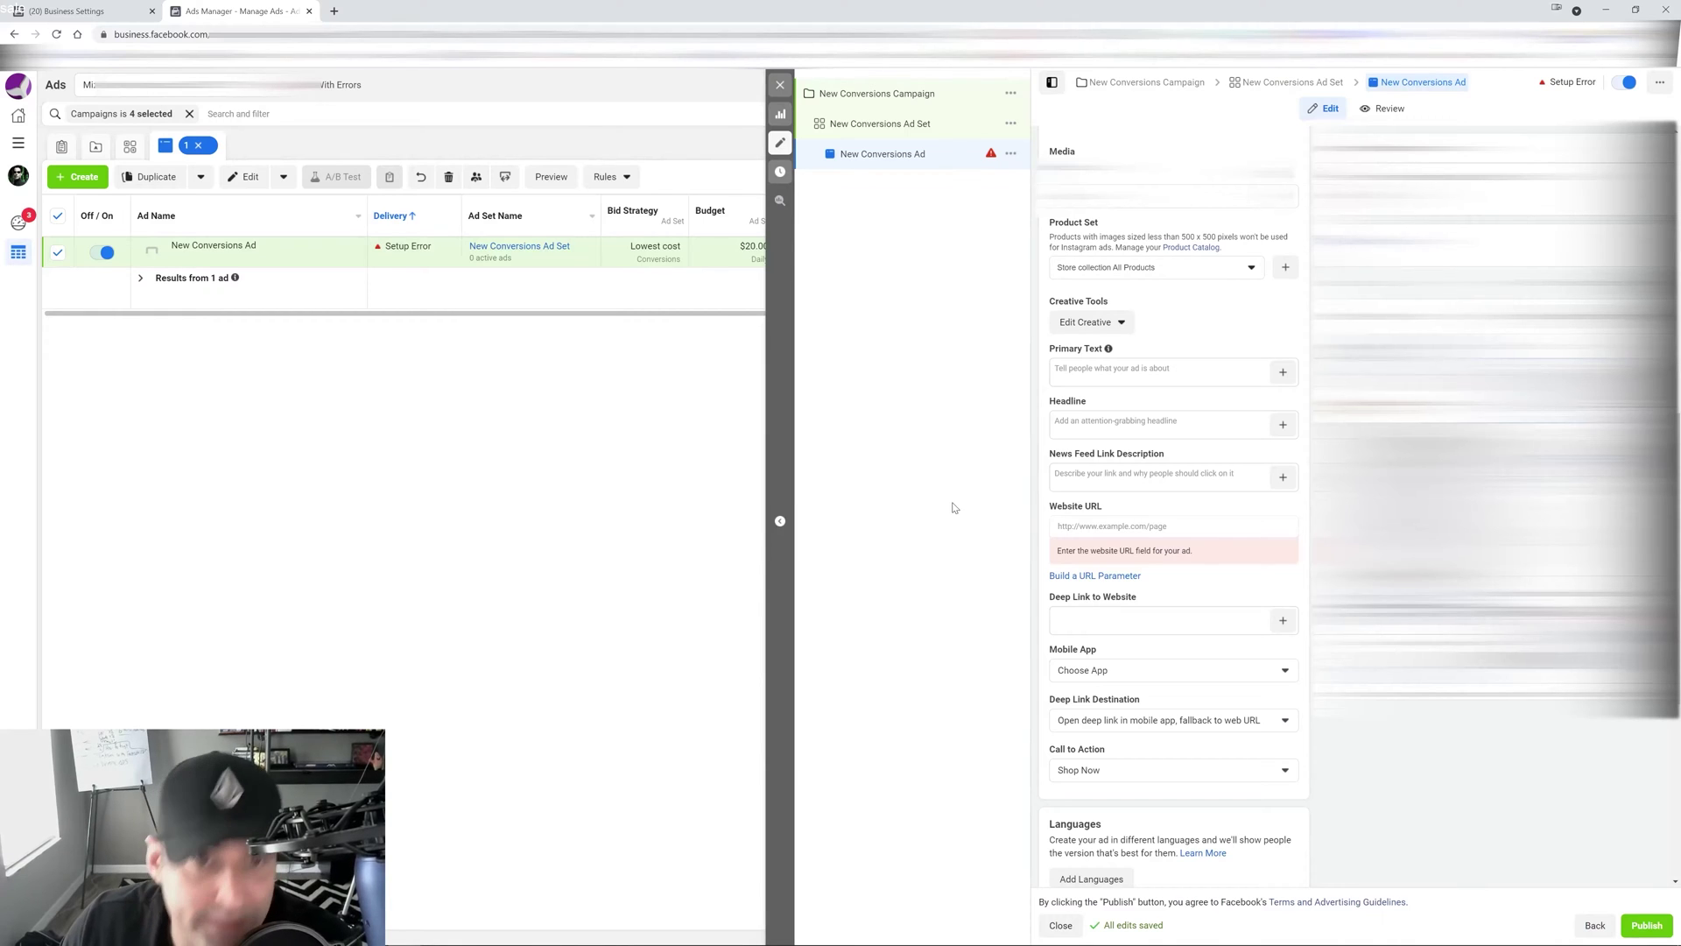
pyautogui.scroll(-5, 1168, 346)
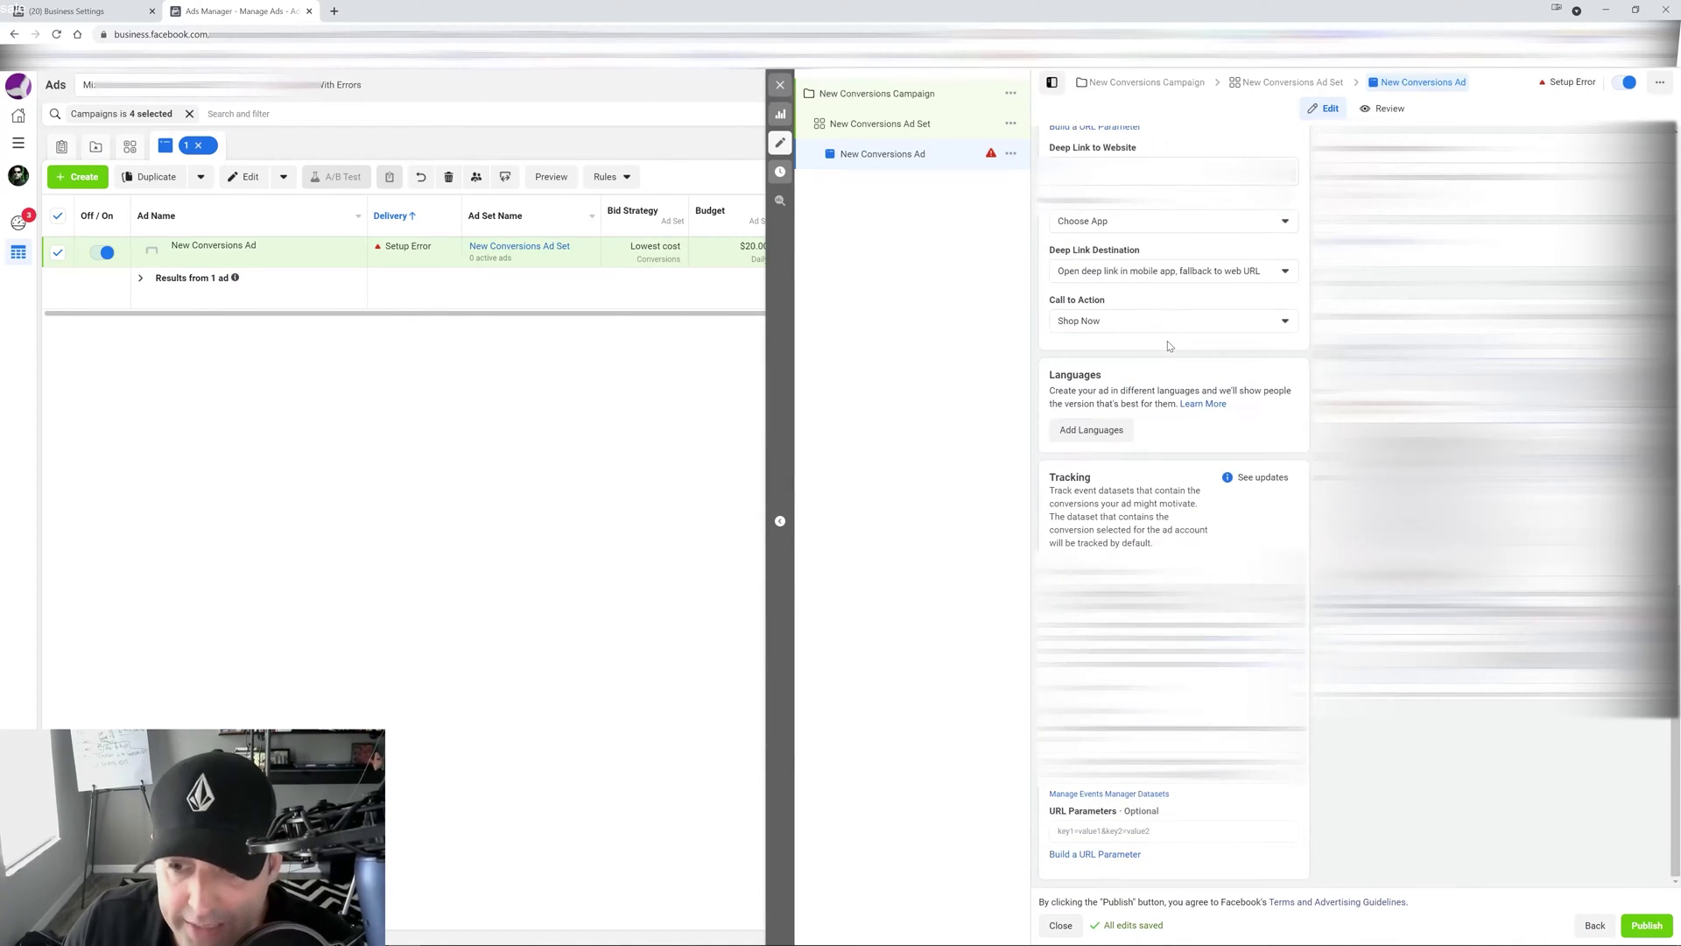